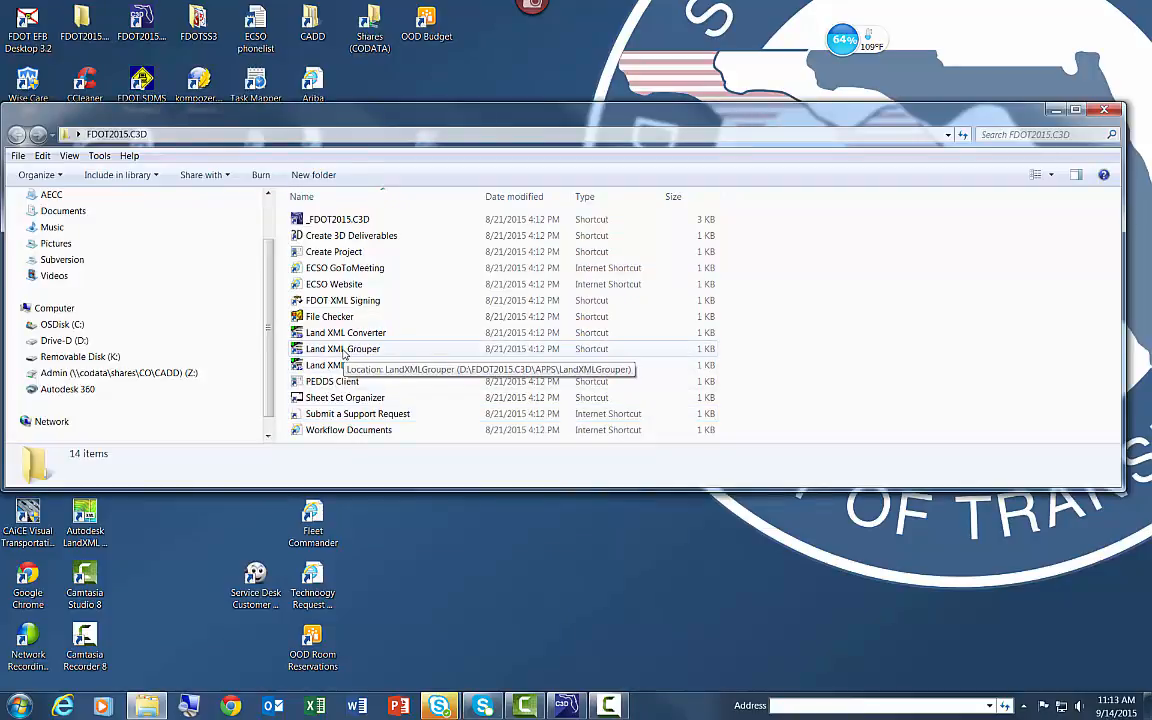
# Close the FDOT2015.C3D folder, switch to AutoCAD Civil 3D and launch the FDOT LandXML Grouper
pyautogui.click(1104, 110)
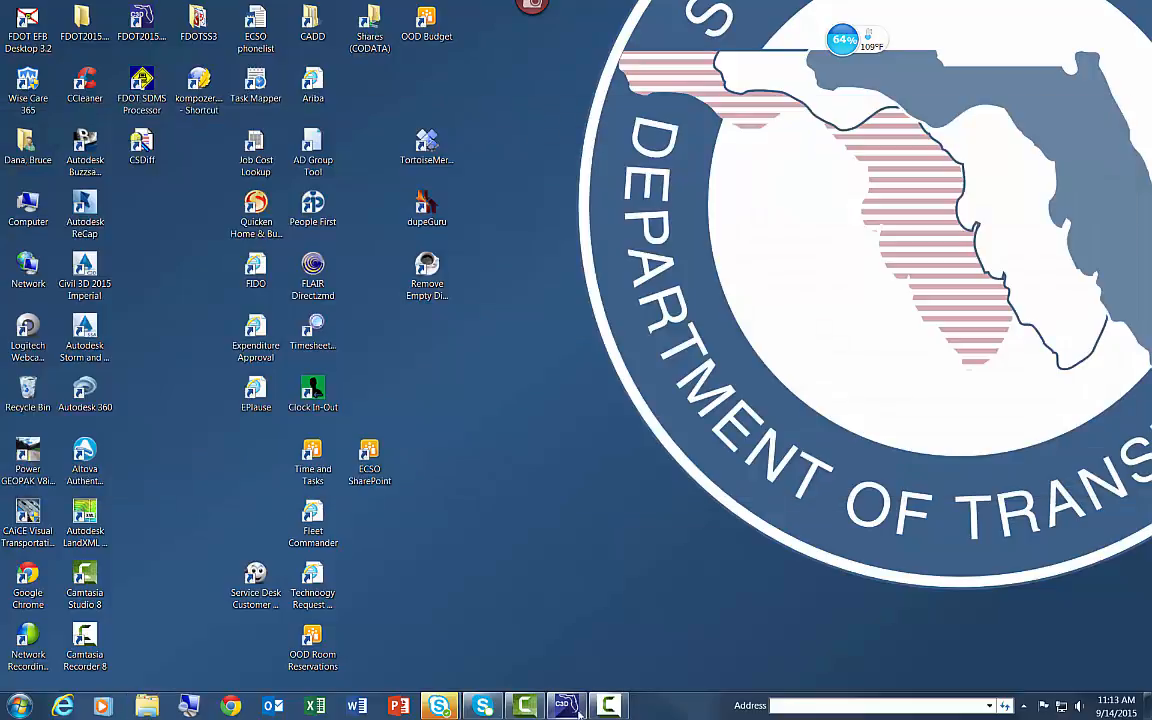
pyautogui.click(575, 713)
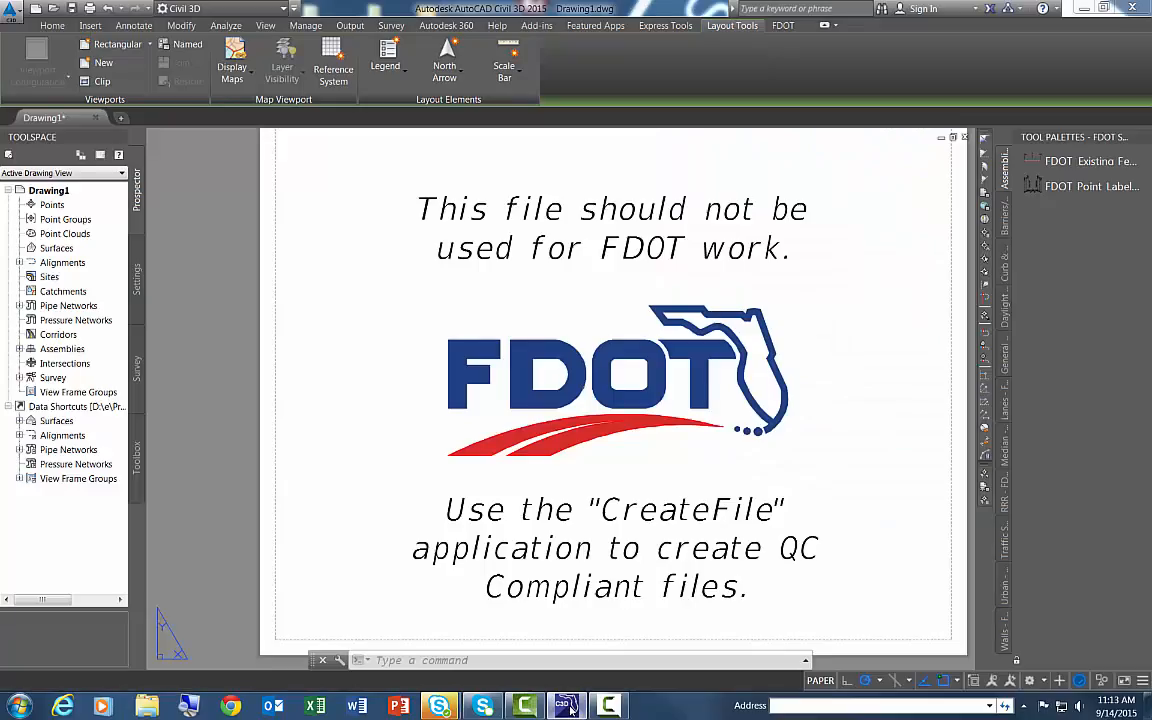
pyautogui.click(784, 26)
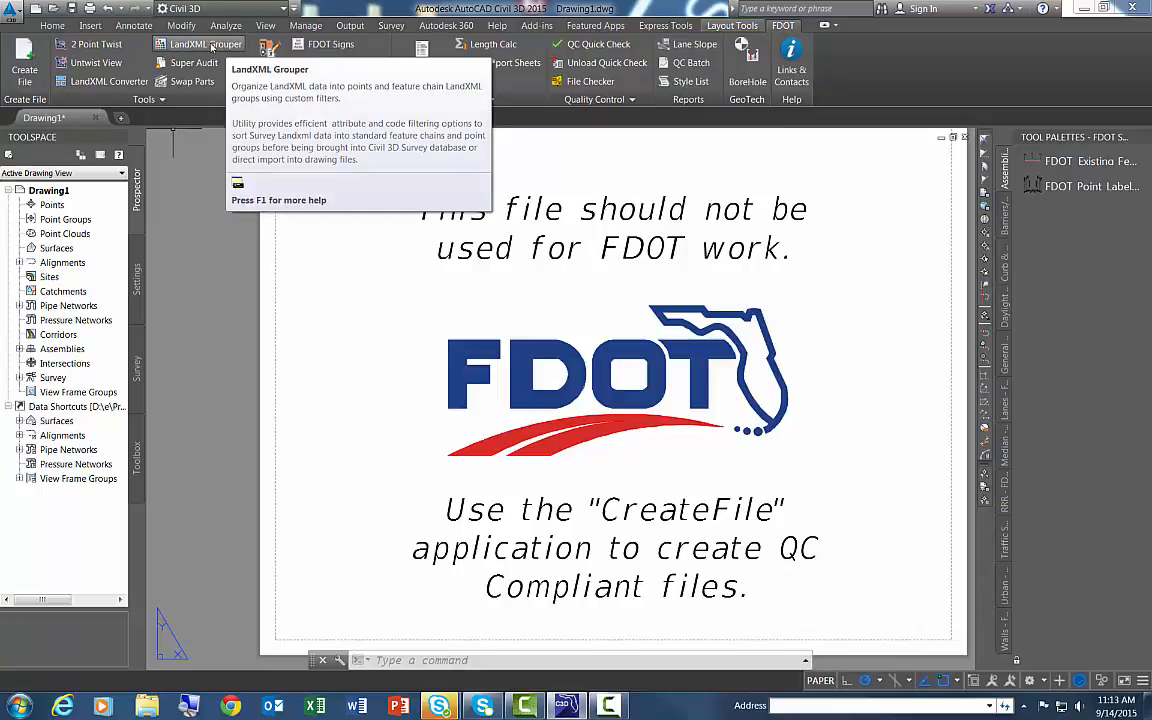
pyautogui.click(211, 47)
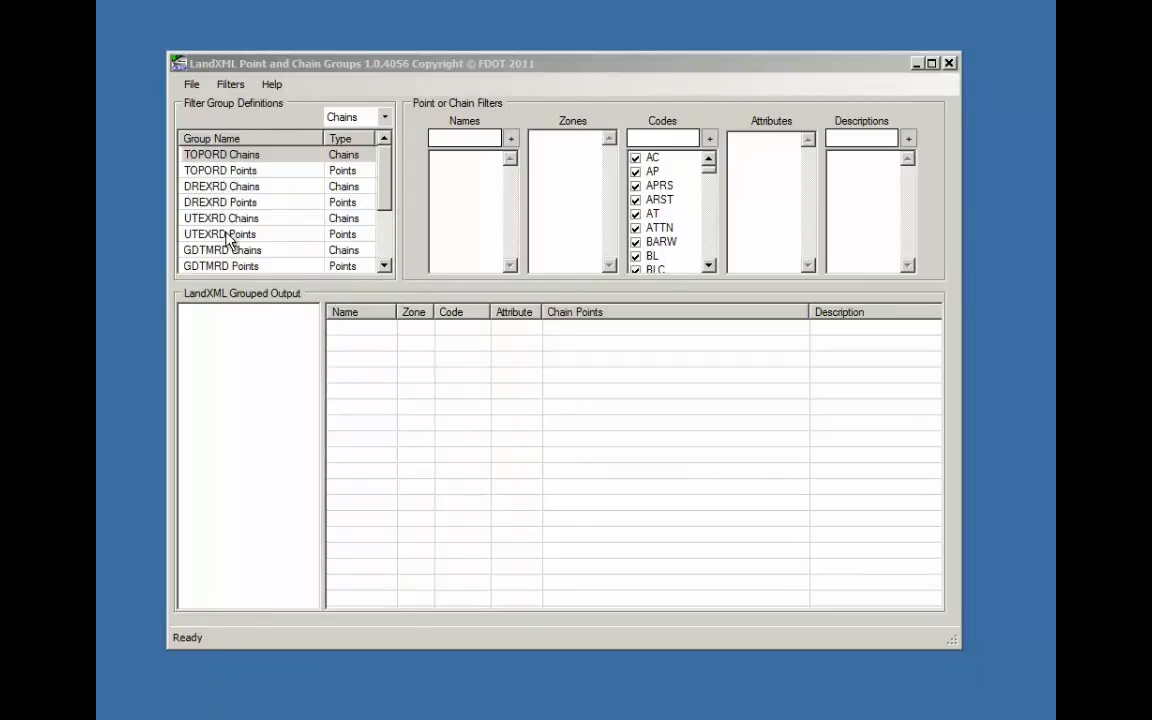
# Load 2204991.xml from the Civil 3D Survey WorkFlow folder as the LandXML input data
pyautogui.moveTo(387, 198); pyautogui.dragTo(393, 169)
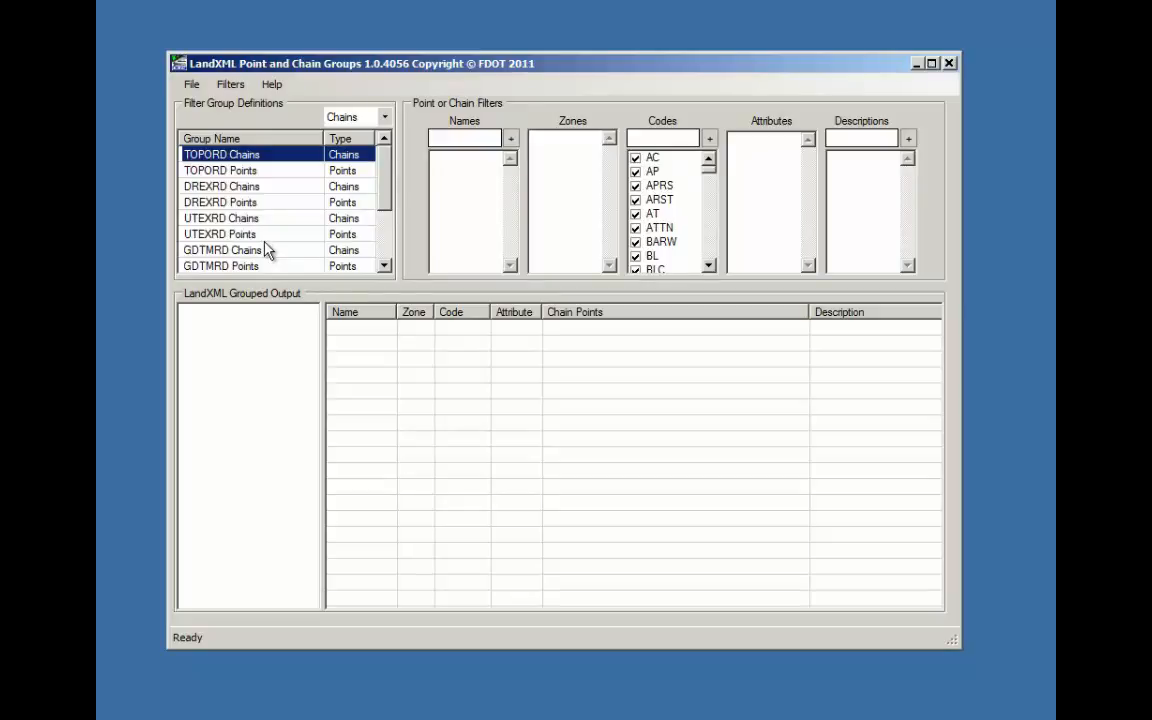
pyautogui.click(190, 85)
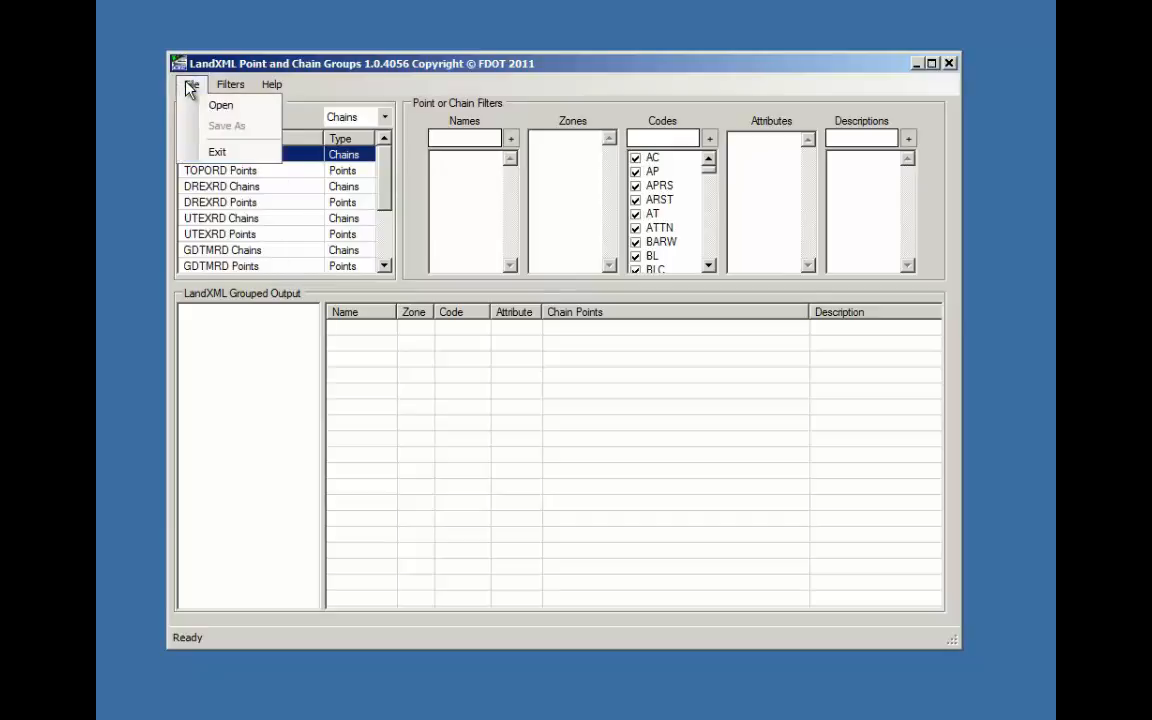
pyautogui.click(238, 110)
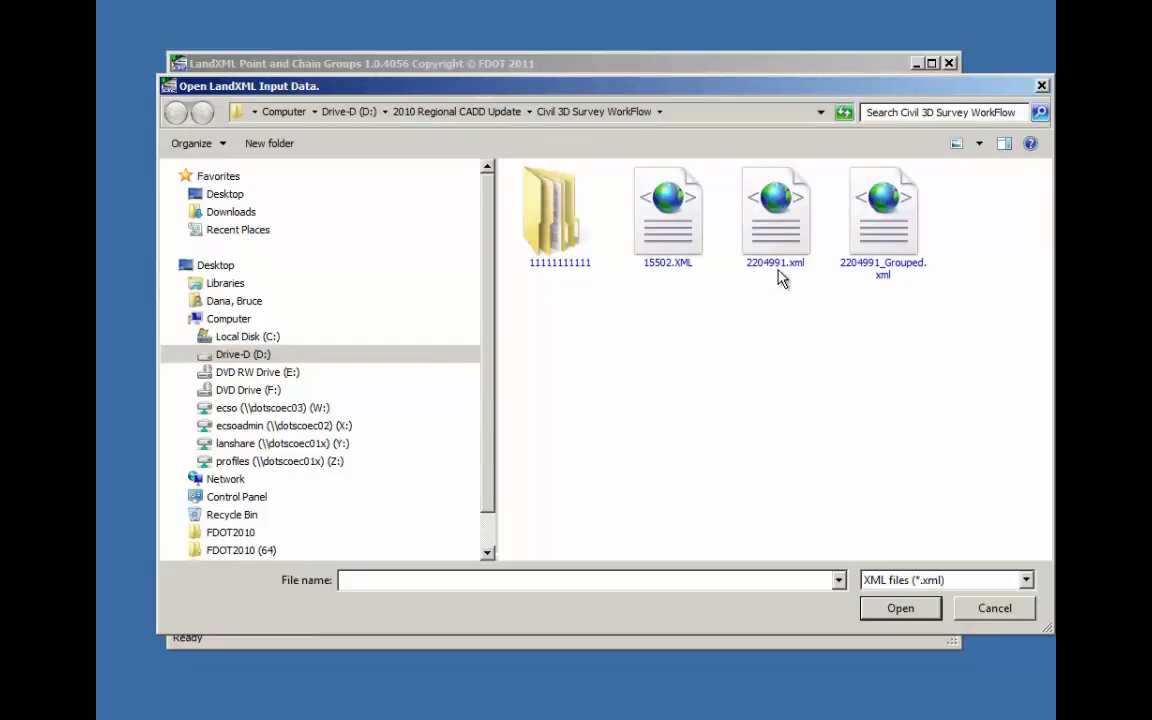
pyautogui.click(769, 239)
pyautogui.click(900, 610)
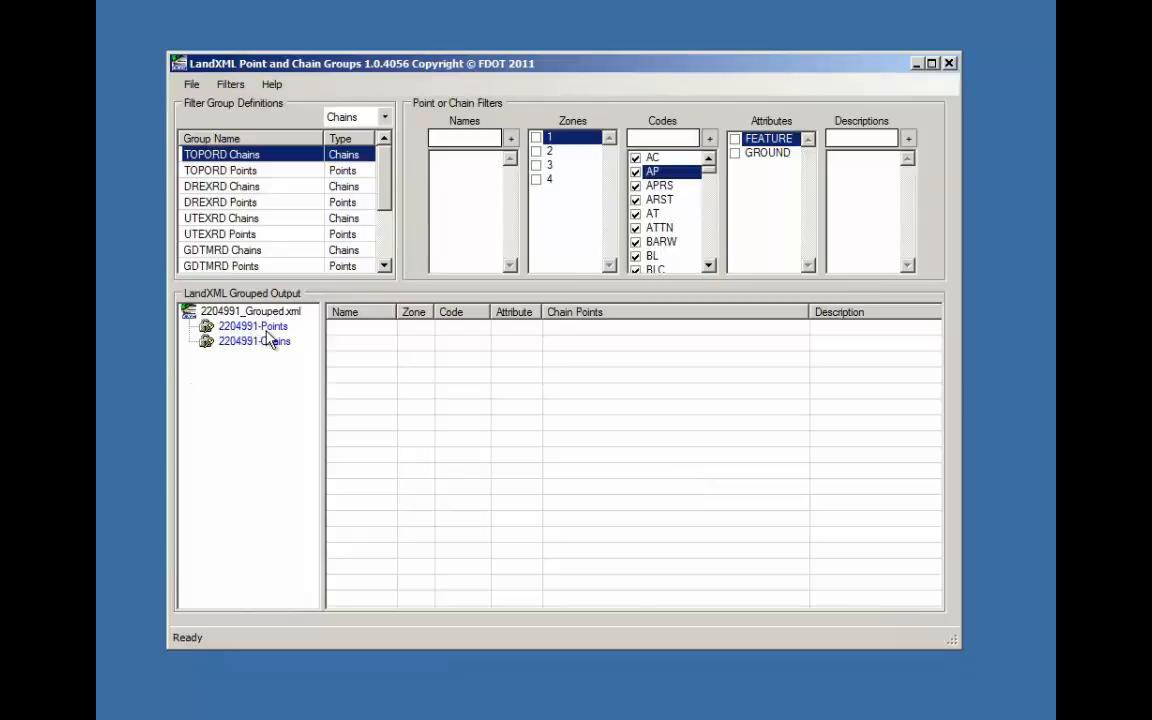
pyautogui.click(262, 449)
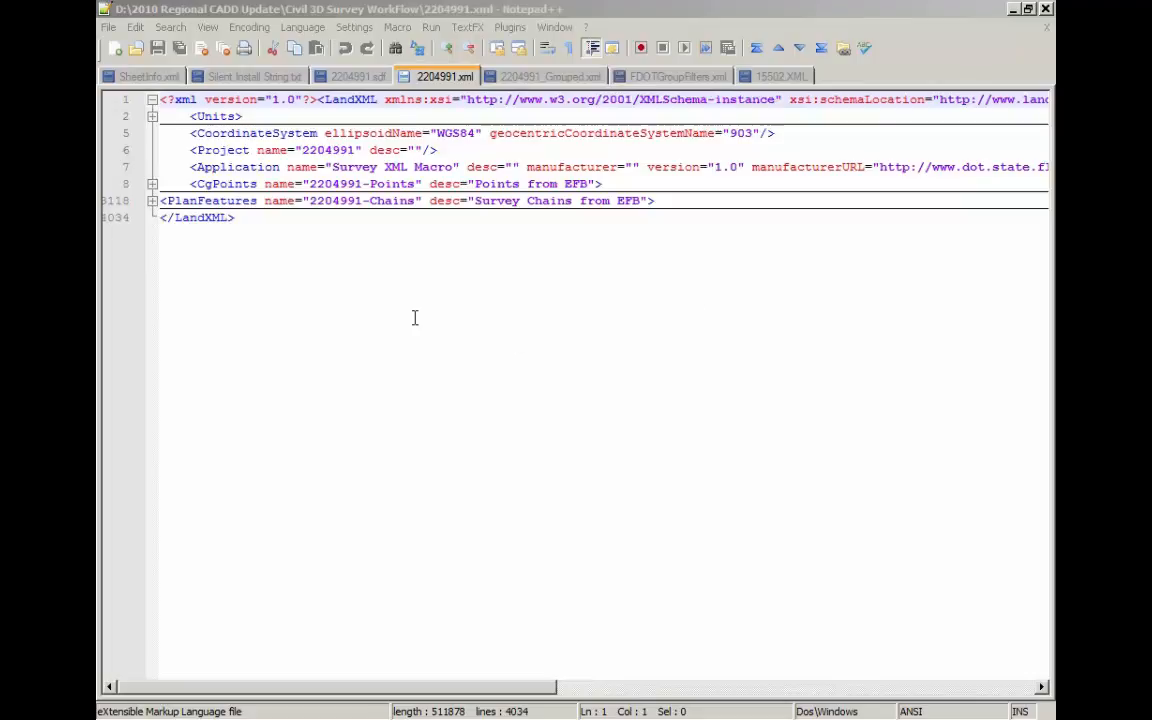
# Examine the CgPoints and PlanFeatures sections of 2204991.xml in Notepad++, including the chain codes and descriptions
pyautogui.click(152, 184)
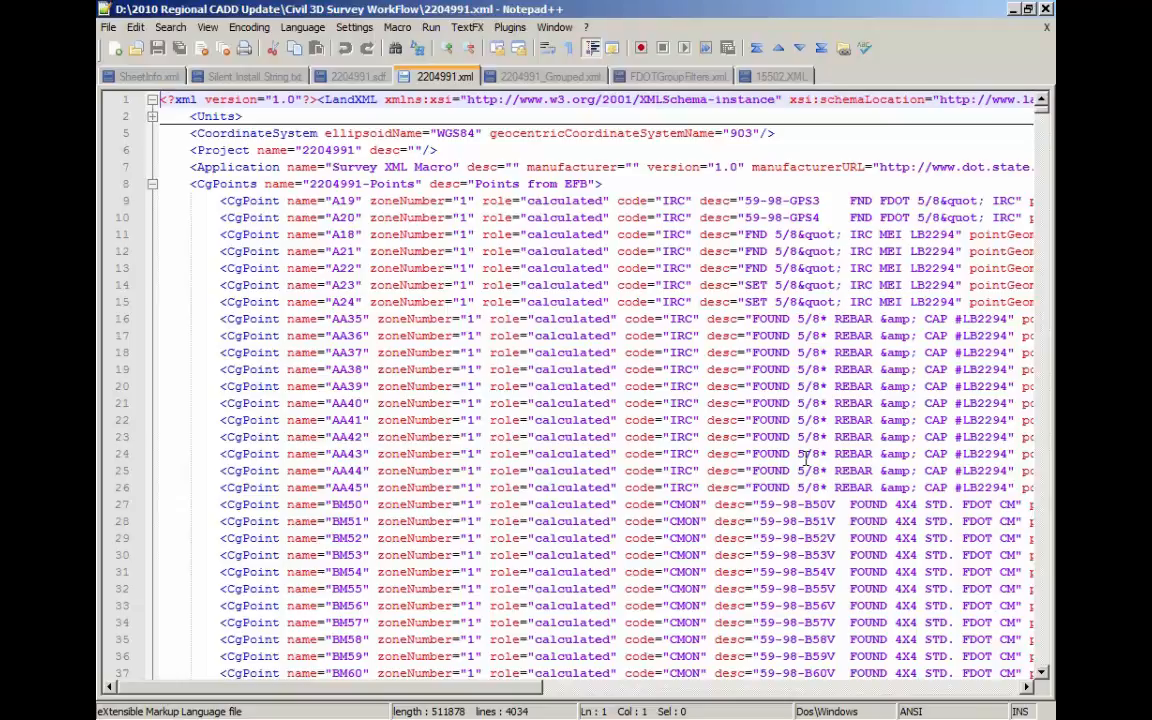
pyautogui.click(152, 184)
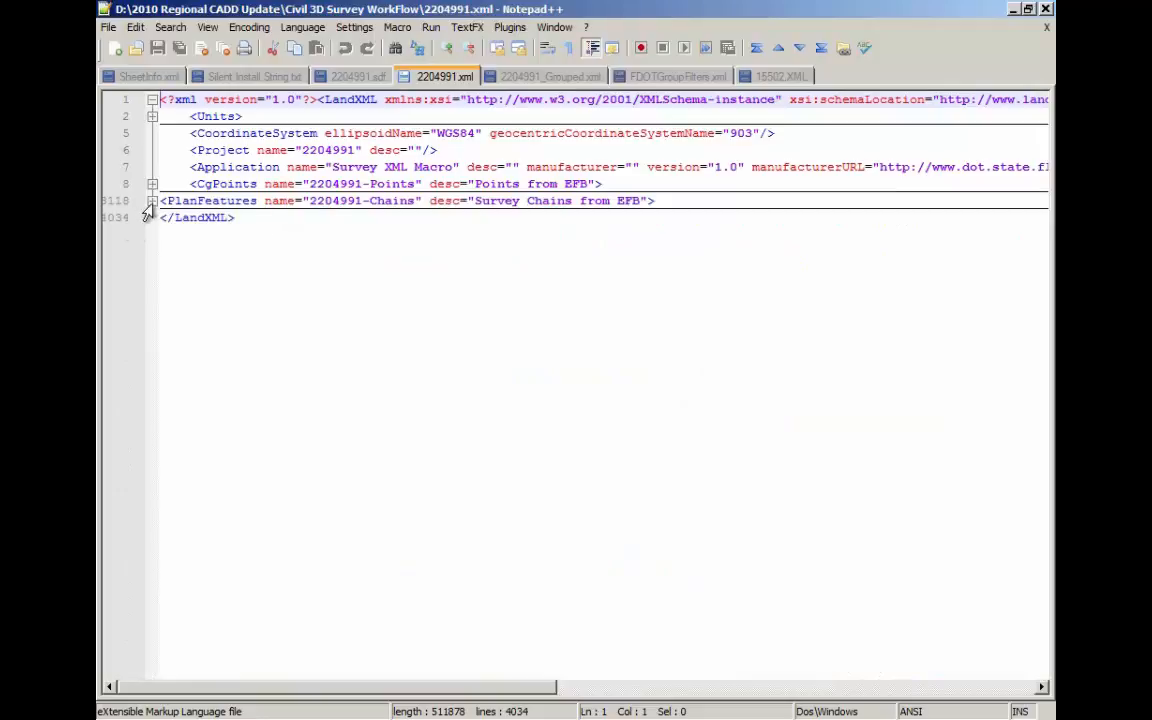
pyautogui.click(152, 201)
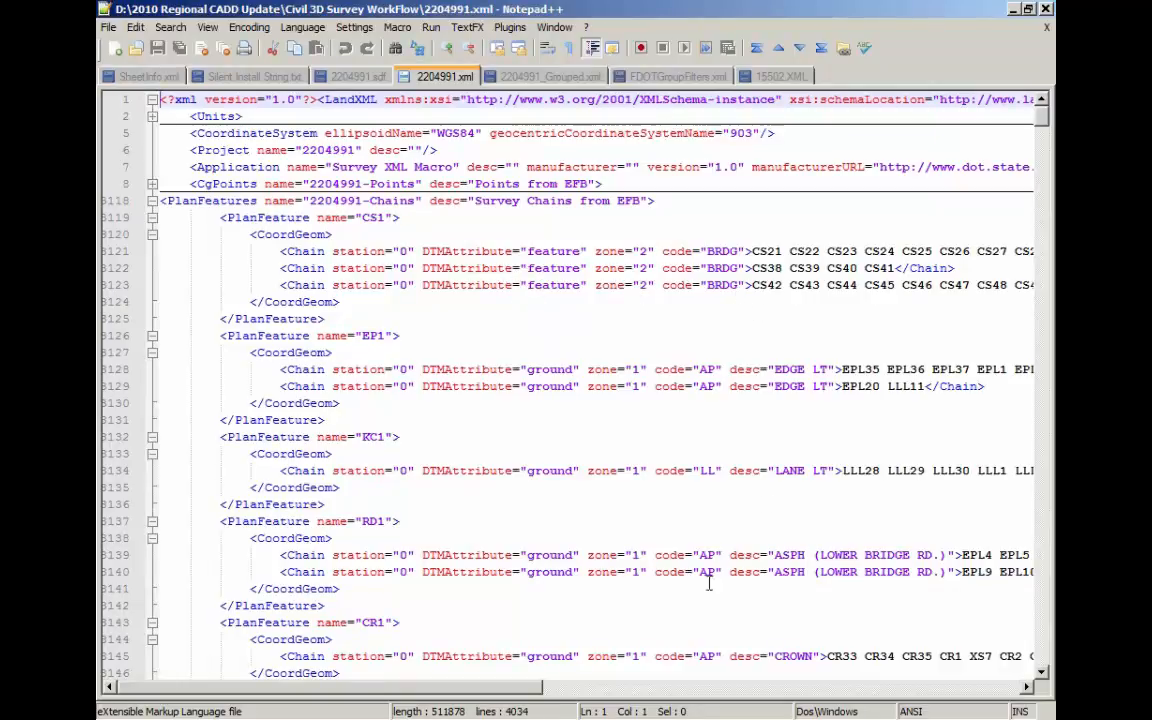
pyautogui.moveTo(729, 556); pyautogui.dragTo(888, 566)
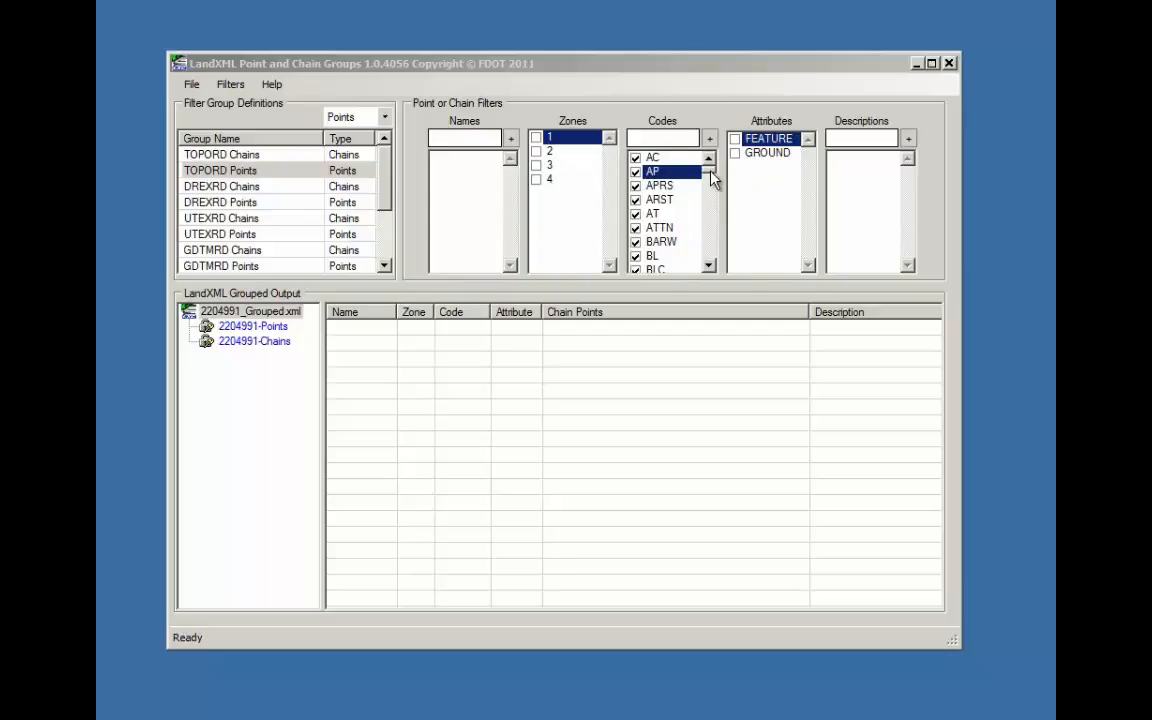
# Compare the code filters of the predefined TOPORD, DREXRD and UTEXRD chain and point groups in LandXML Grouper
pyautogui.moveTo(710, 168)
pyautogui.mouseDown()
pyautogui.moveTo(708, 264)
pyautogui.moveTo(705, 168)
pyautogui.mouseUp()
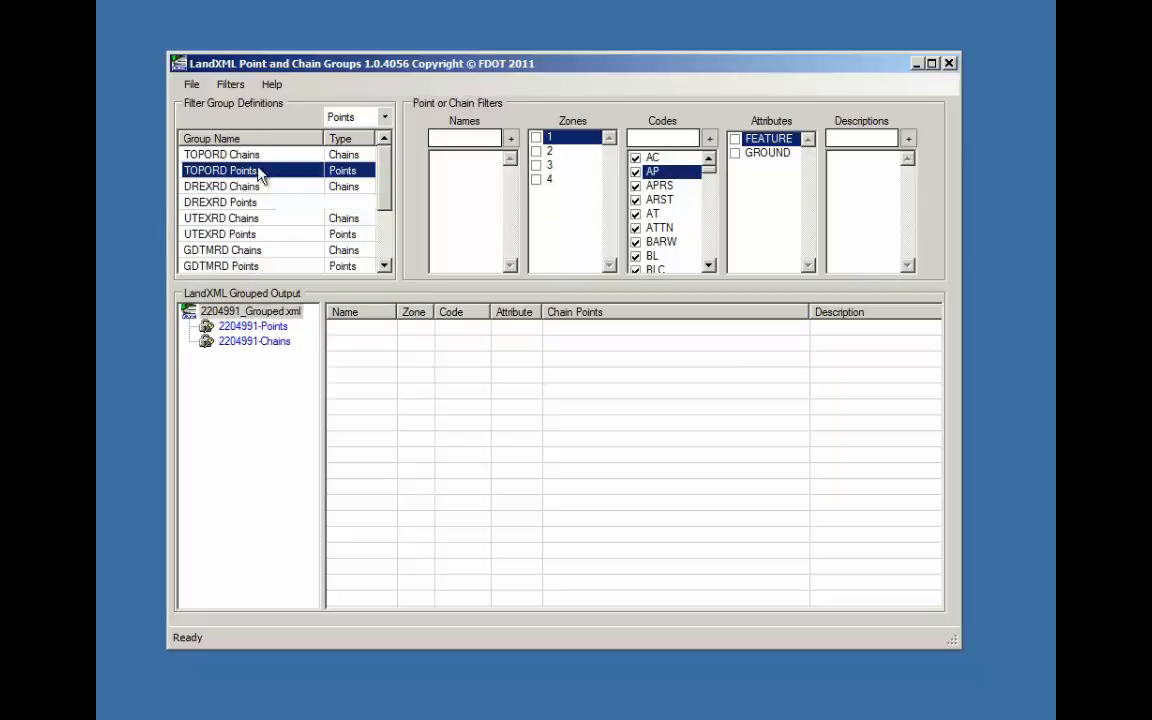
pyautogui.click(231, 154)
pyautogui.click(238, 188)
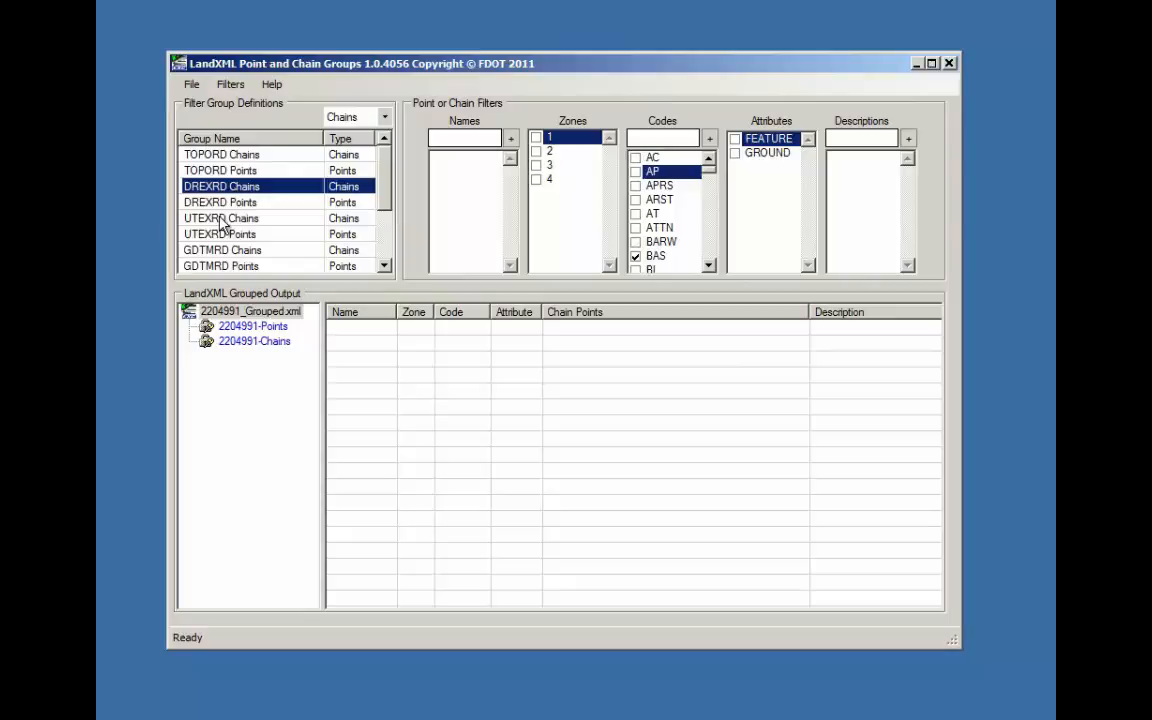
pyautogui.click(222, 218)
pyautogui.click(224, 234)
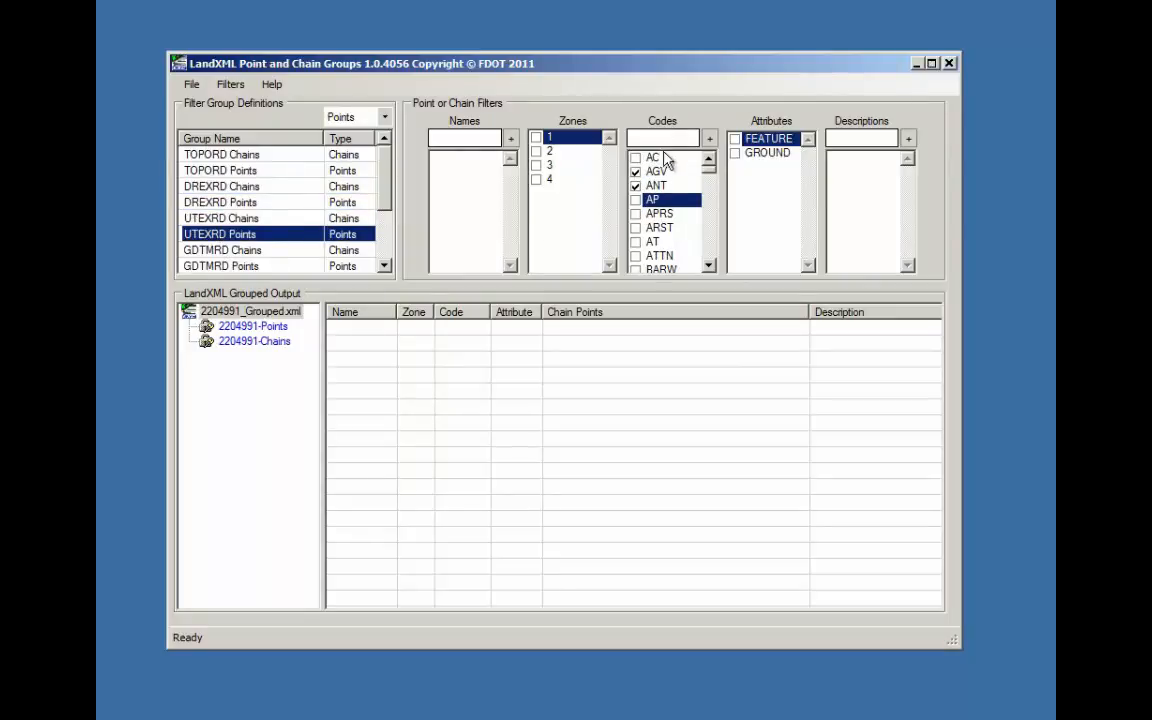
pyautogui.click(236, 219)
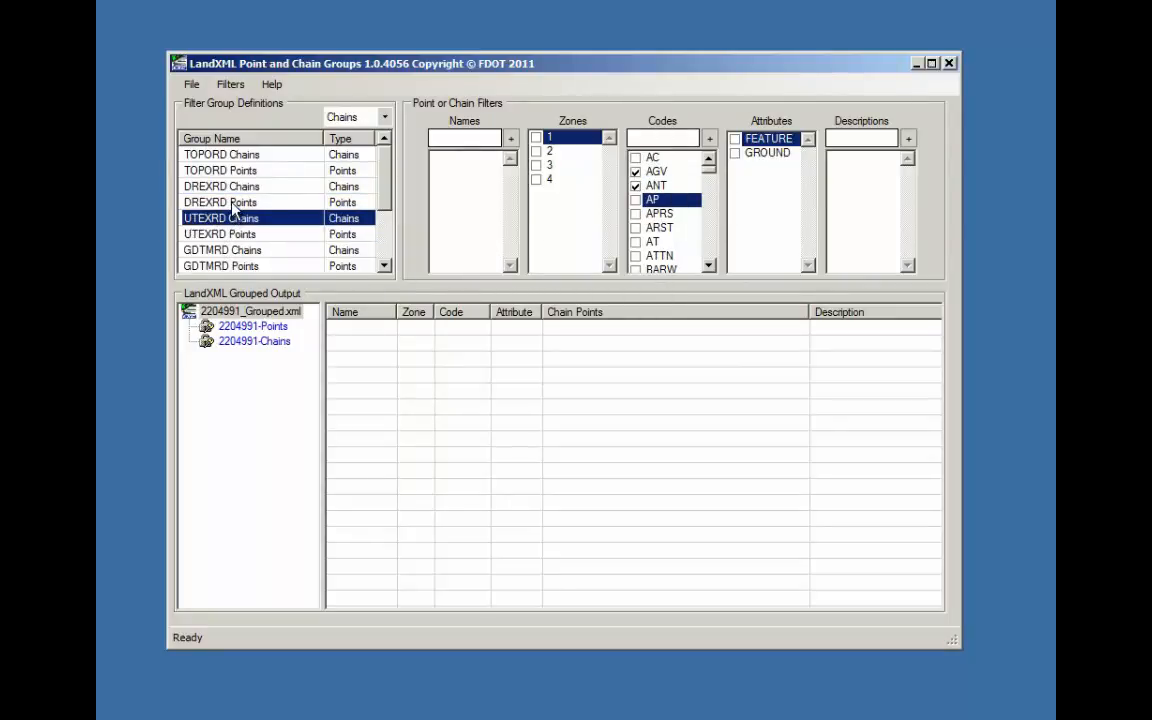
pyautogui.click(232, 203)
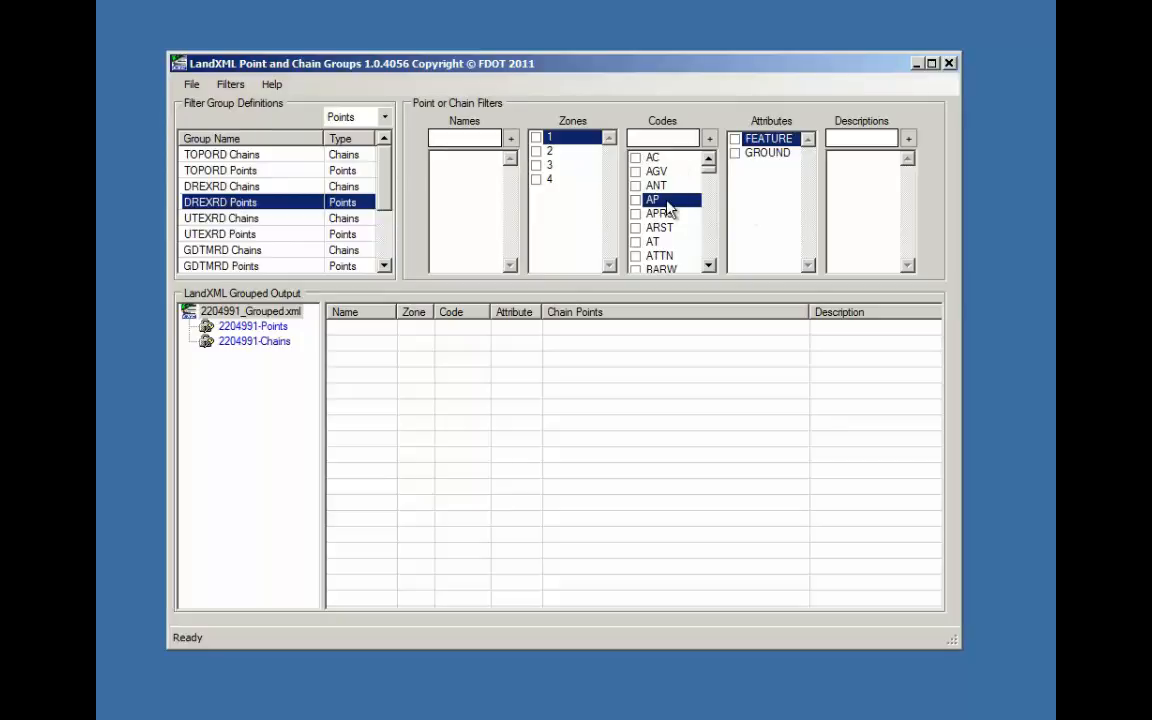
# Create a grouped output from the TOPORD Chains filter definition
pyautogui.click(226, 156)
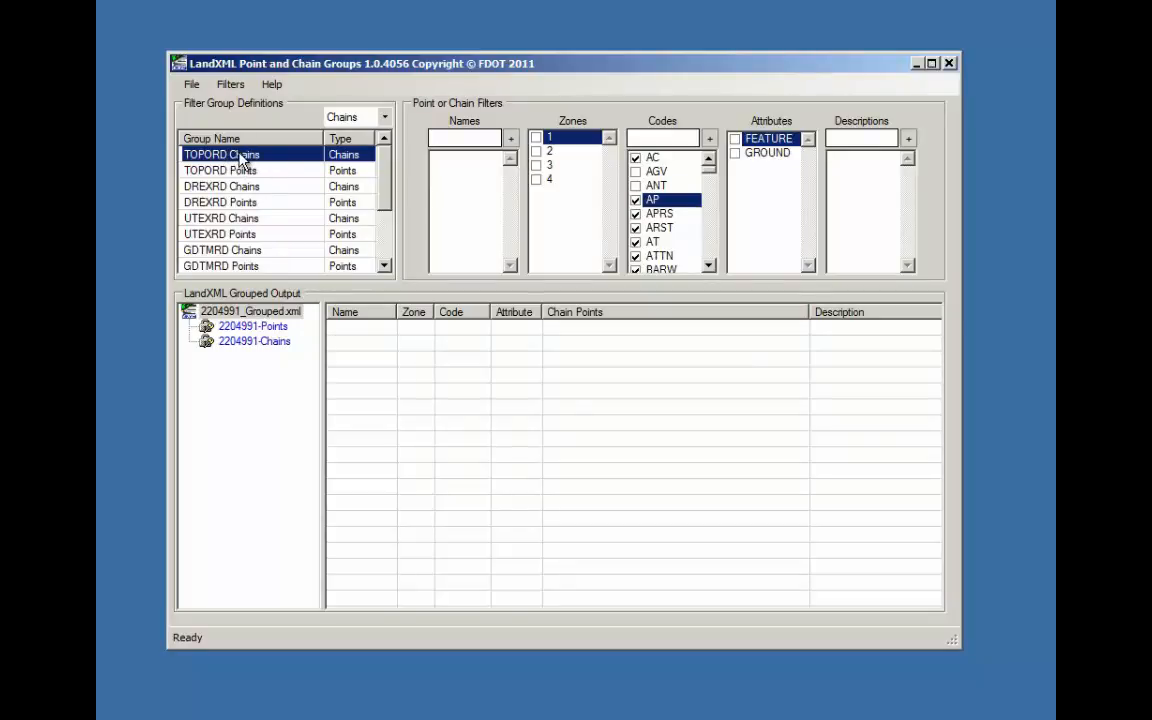
pyautogui.rightClick(286, 158)
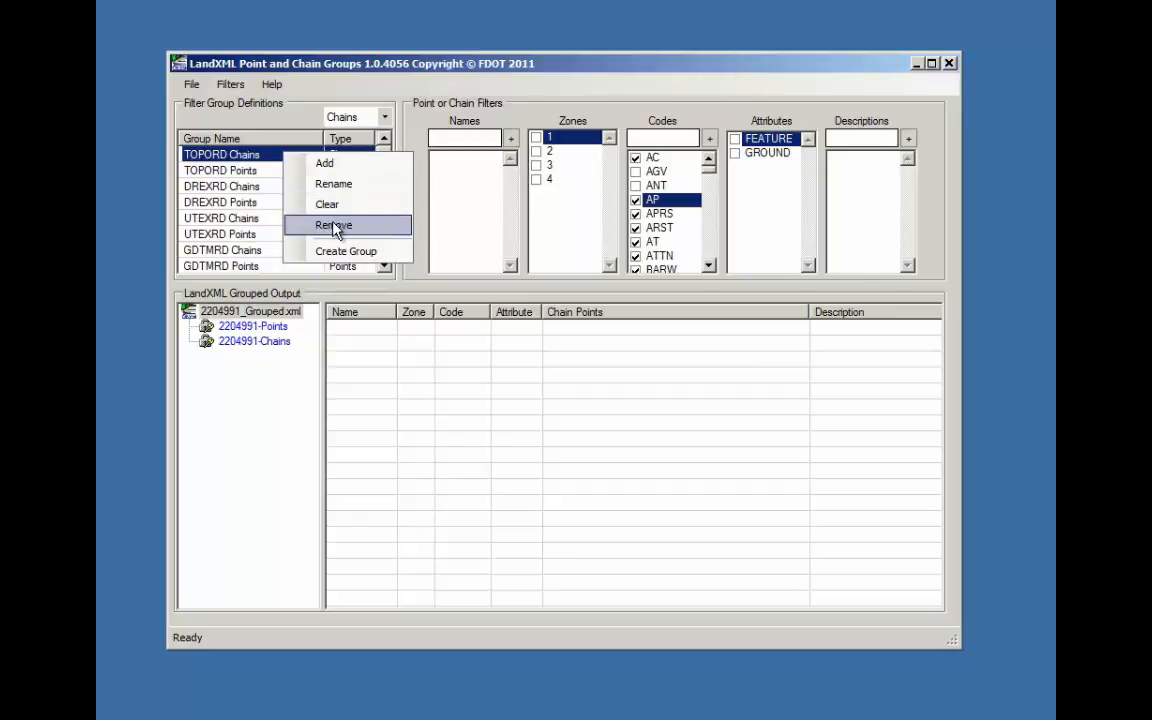
pyautogui.rightClick(289, 154)
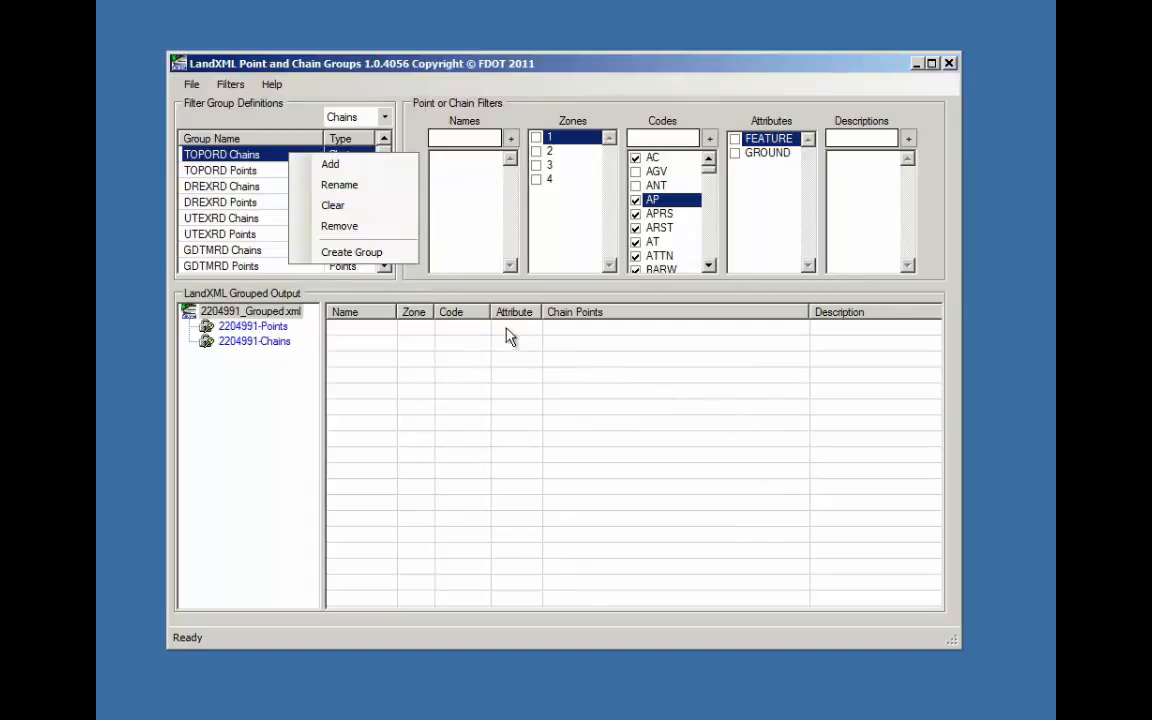
pyautogui.click(370, 254)
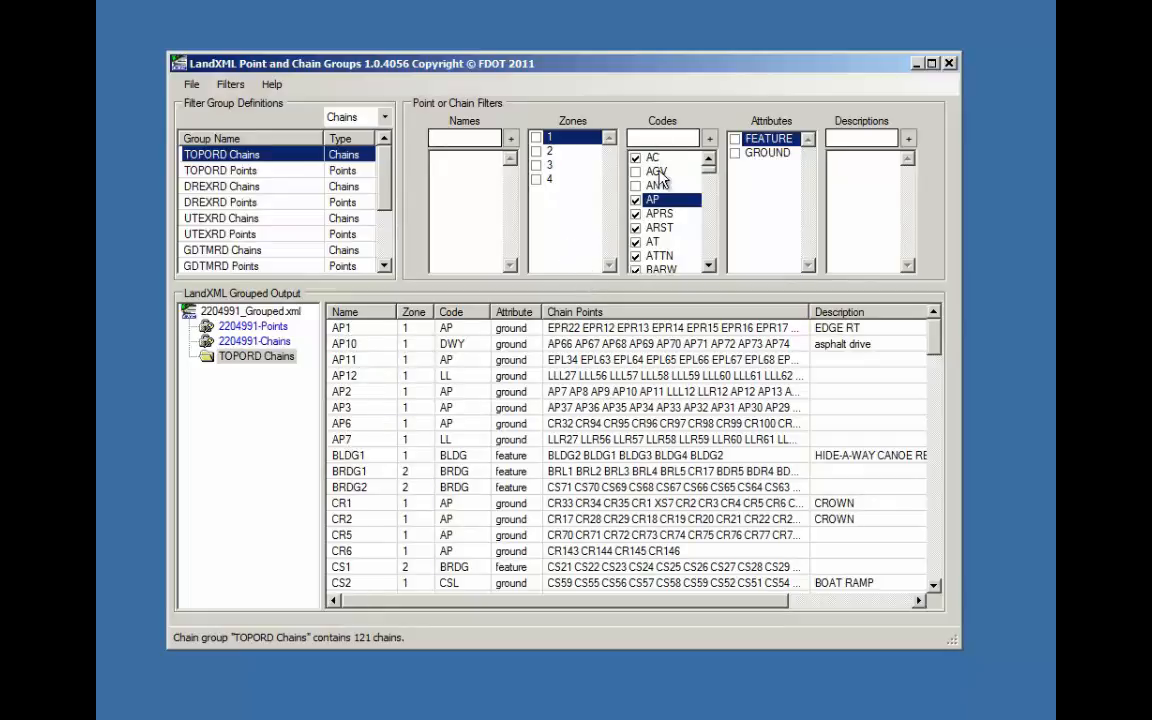
# Restrict the TOPORD Chains filter to zone 2 and create another output group from it
pyautogui.click(540, 155)
pyautogui.click(537, 152)
pyautogui.rightClick(246, 155)
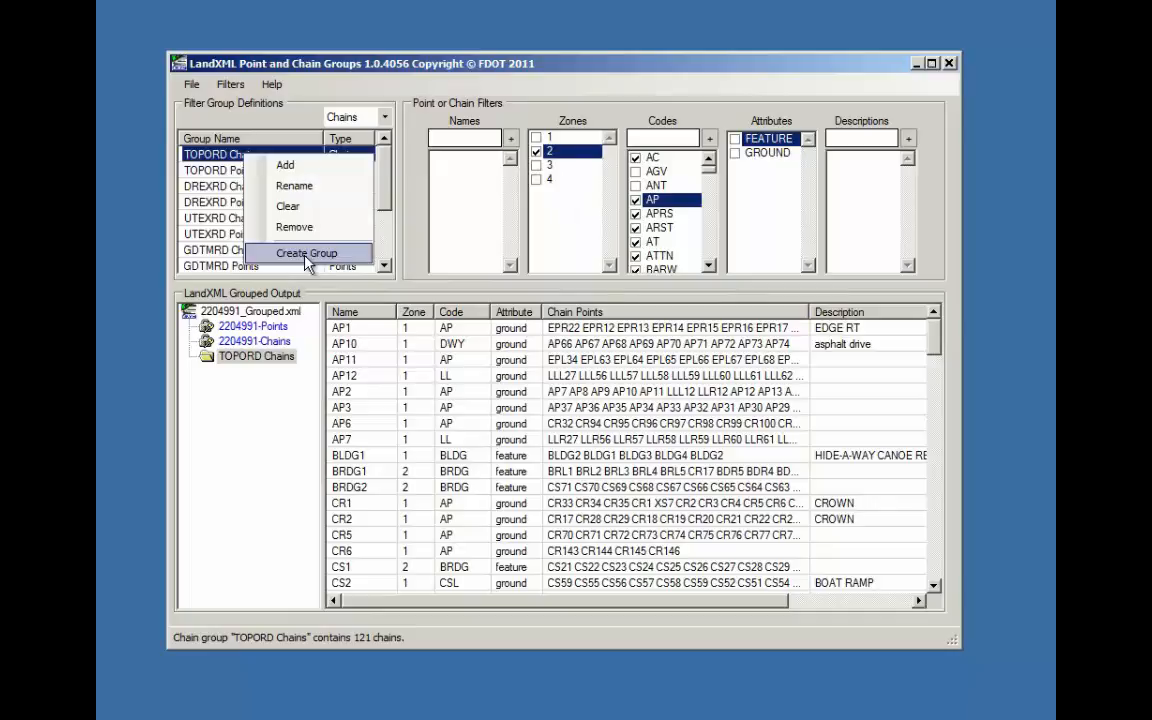
pyautogui.click(307, 254)
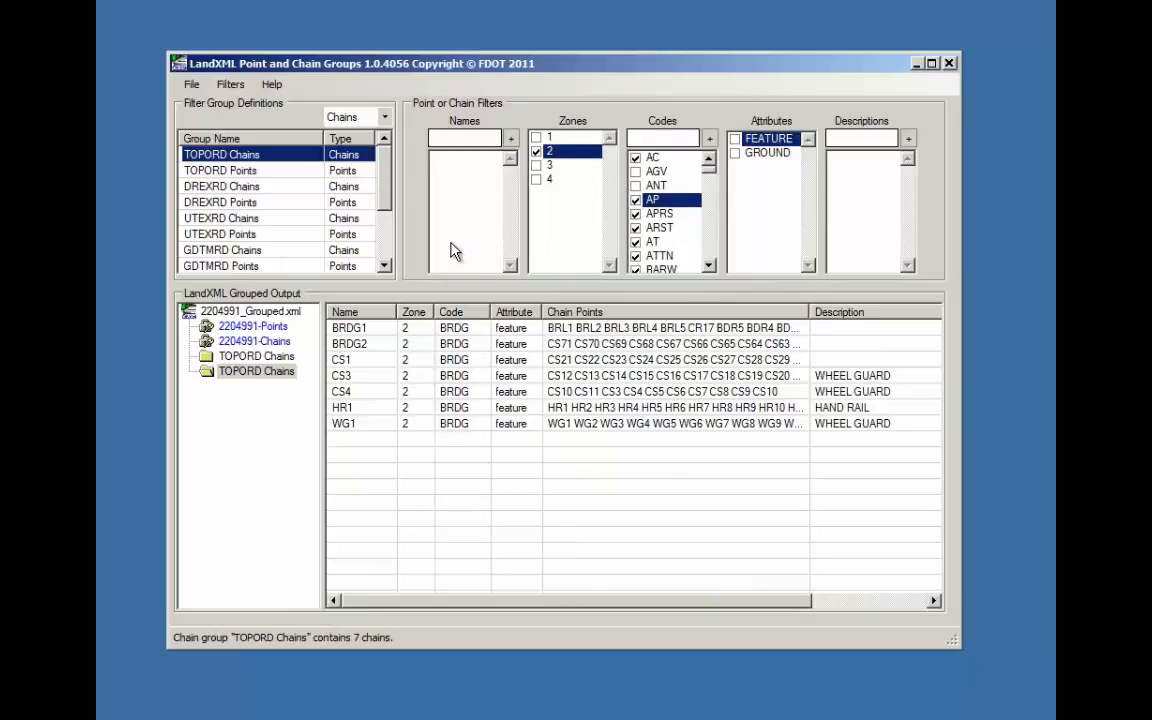
# Add the name filter ^B to the TOPORD Chains definition and create an output group with it
pyautogui.click(456, 139)
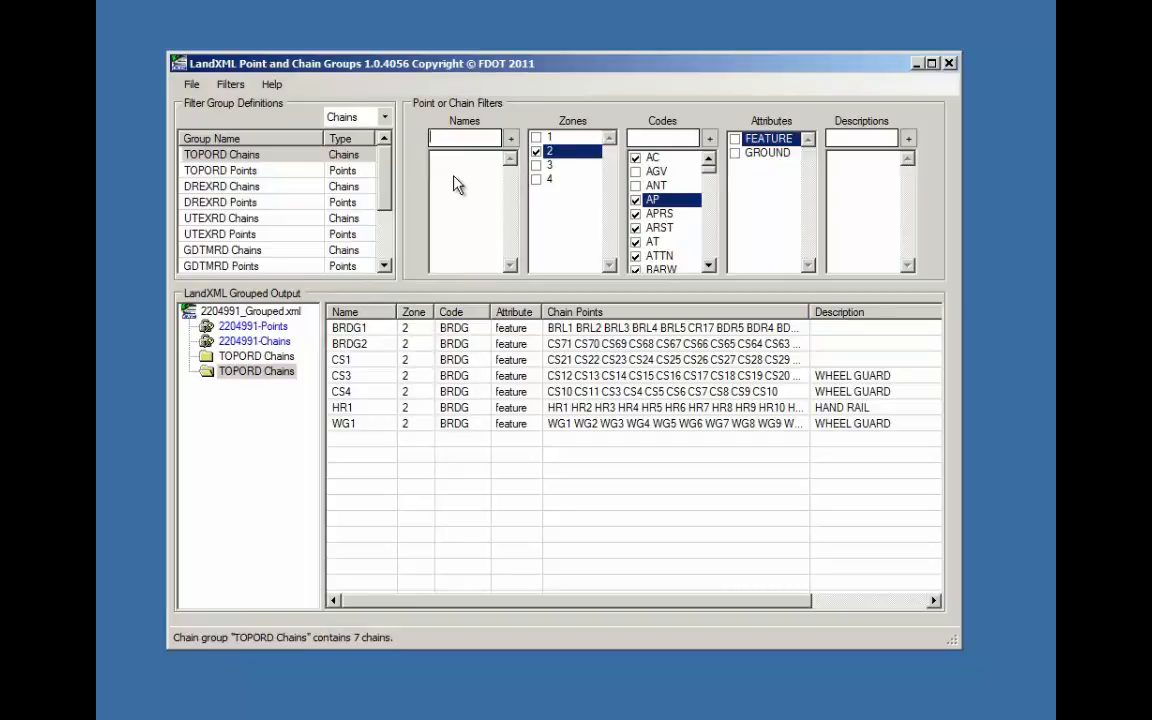
pyautogui.write('*')
pyautogui.write('B')
pyautogui.click(511, 139)
pyautogui.rightClick(279, 158)
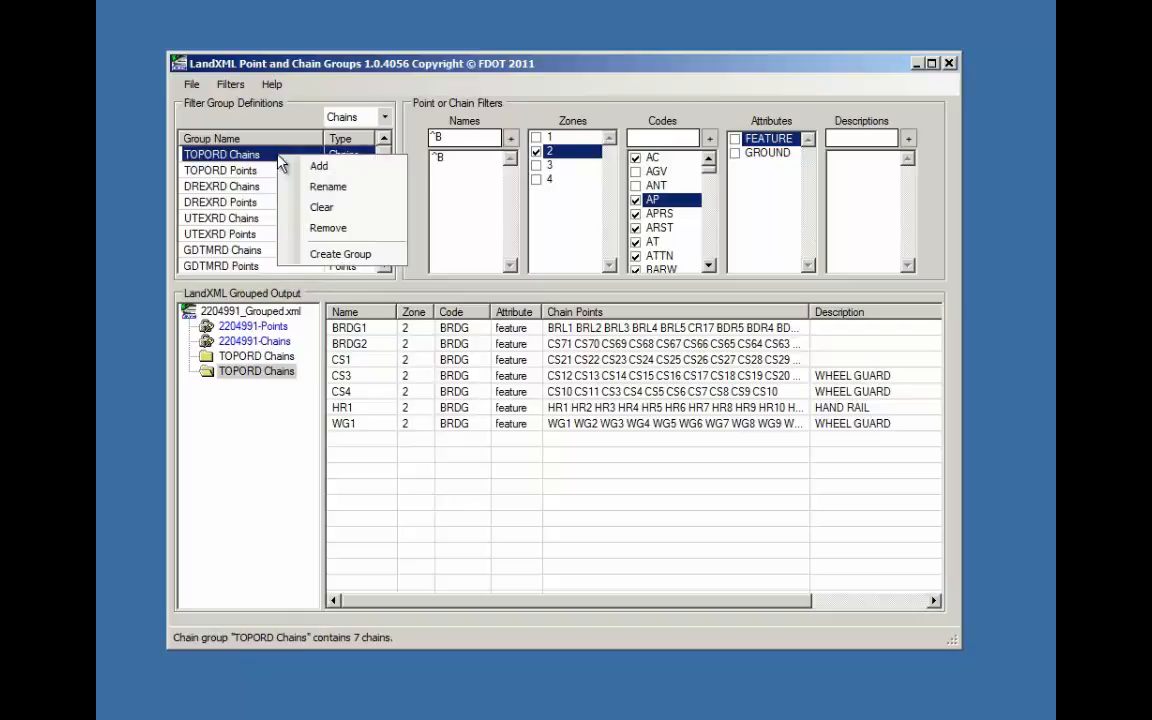
pyautogui.click(341, 256)
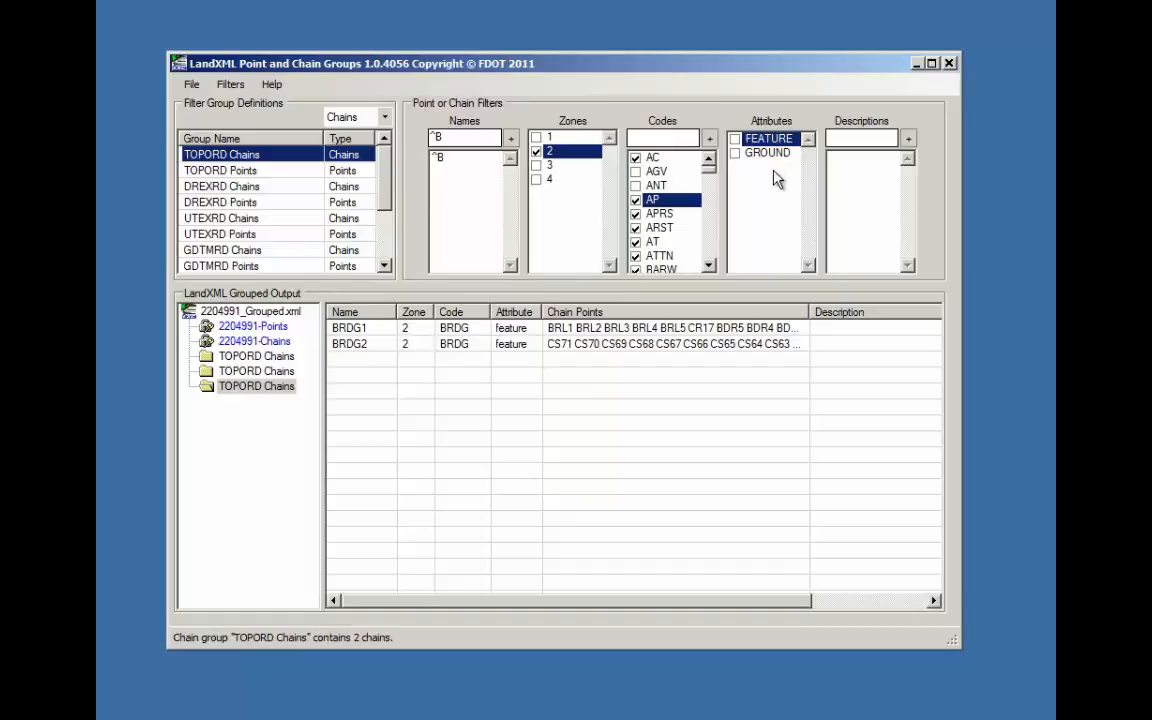
# Add a second name filter ^C to TOPORD Chains and create a further output group
pyautogui.click(451, 140)
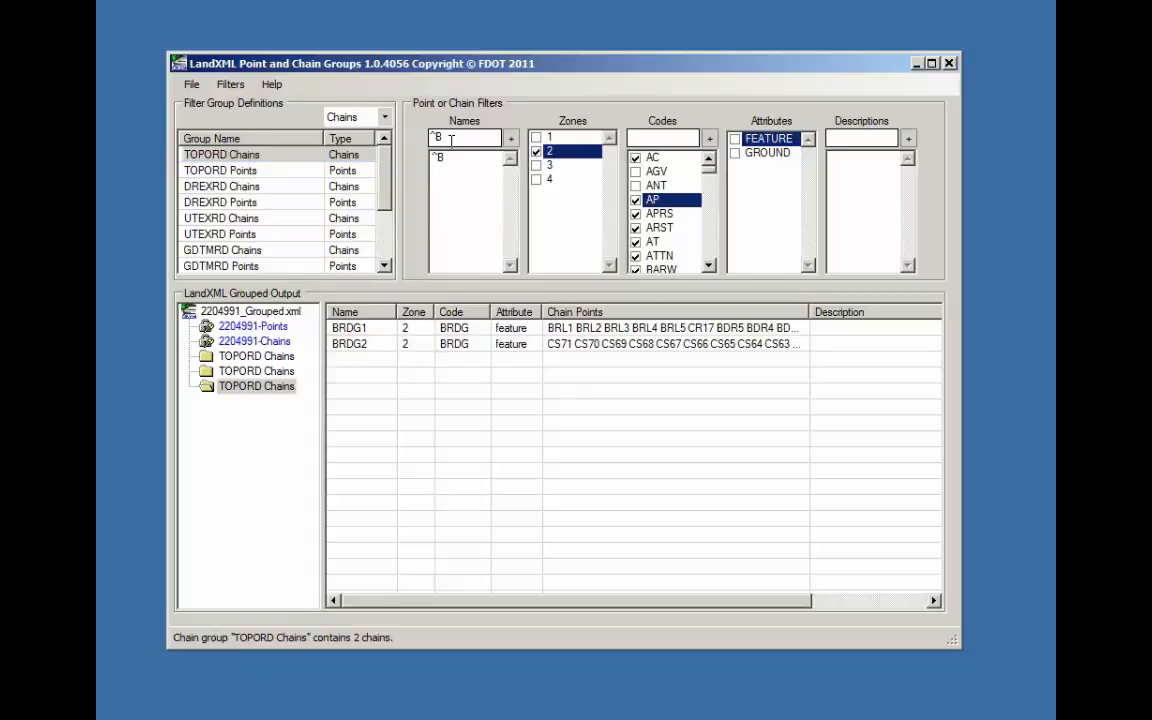
pyautogui.write('^C')
pyautogui.click(512, 139)
pyautogui.rightClick(240, 155)
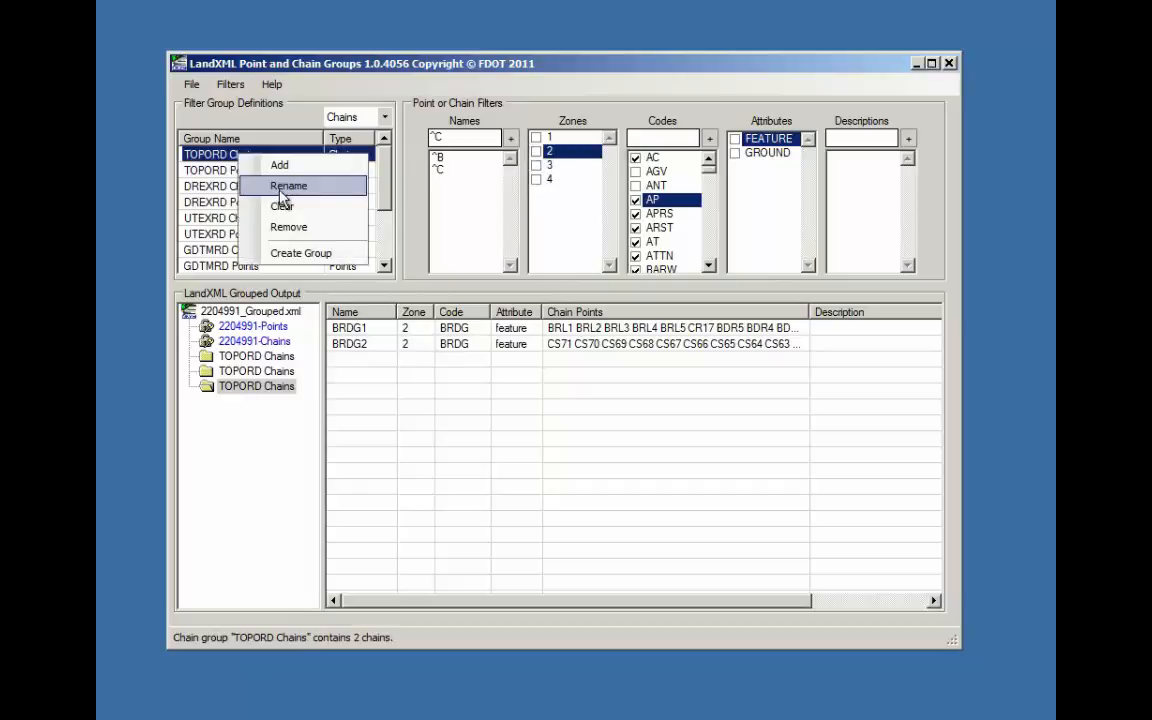
pyautogui.click(298, 253)
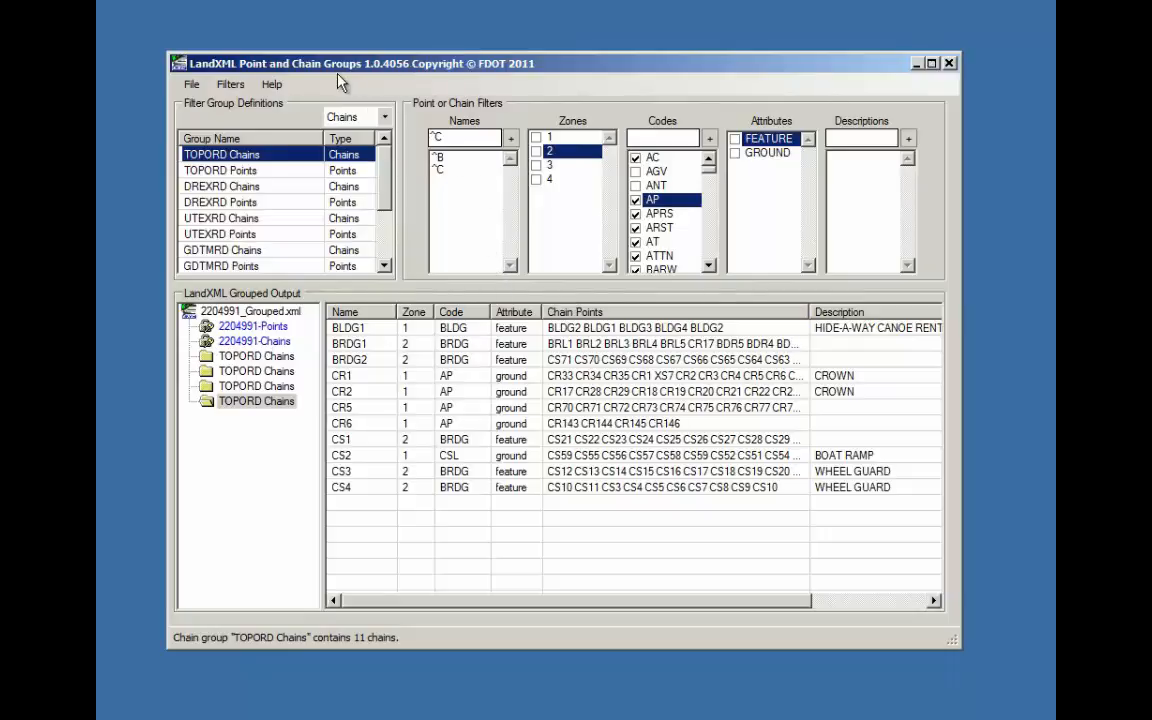
# Review the regular expression help for the matching characters usable in filters, and close it
pyautogui.click(274, 86)
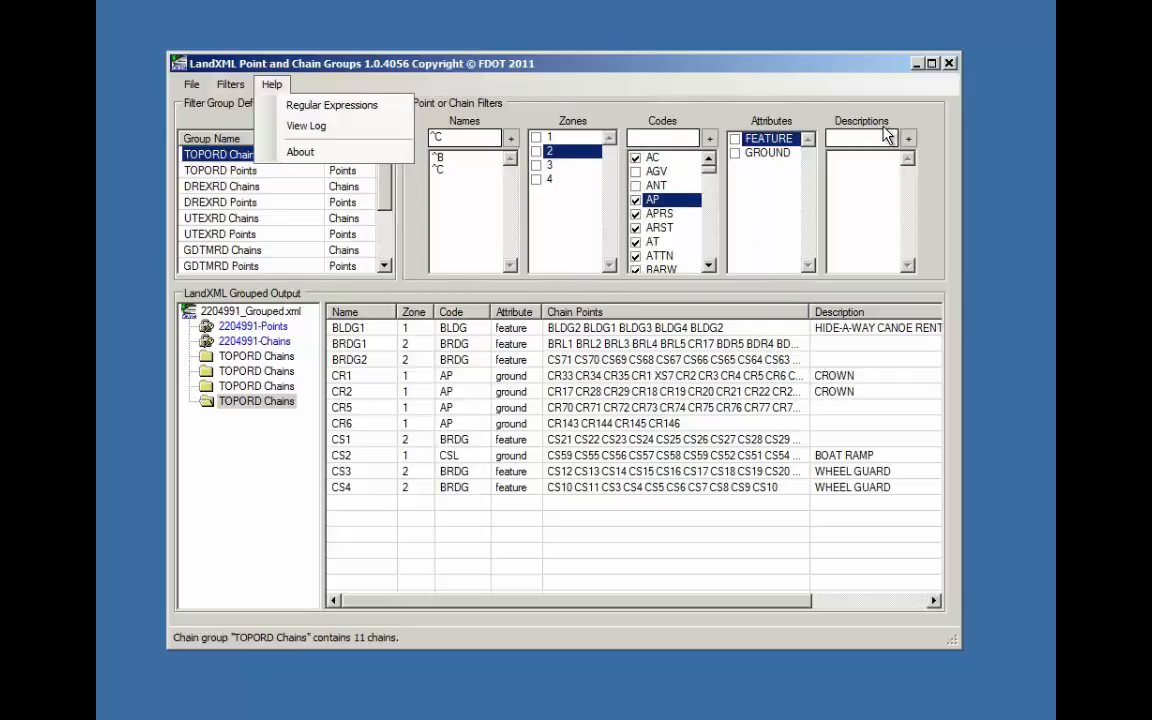
pyautogui.click(316, 114)
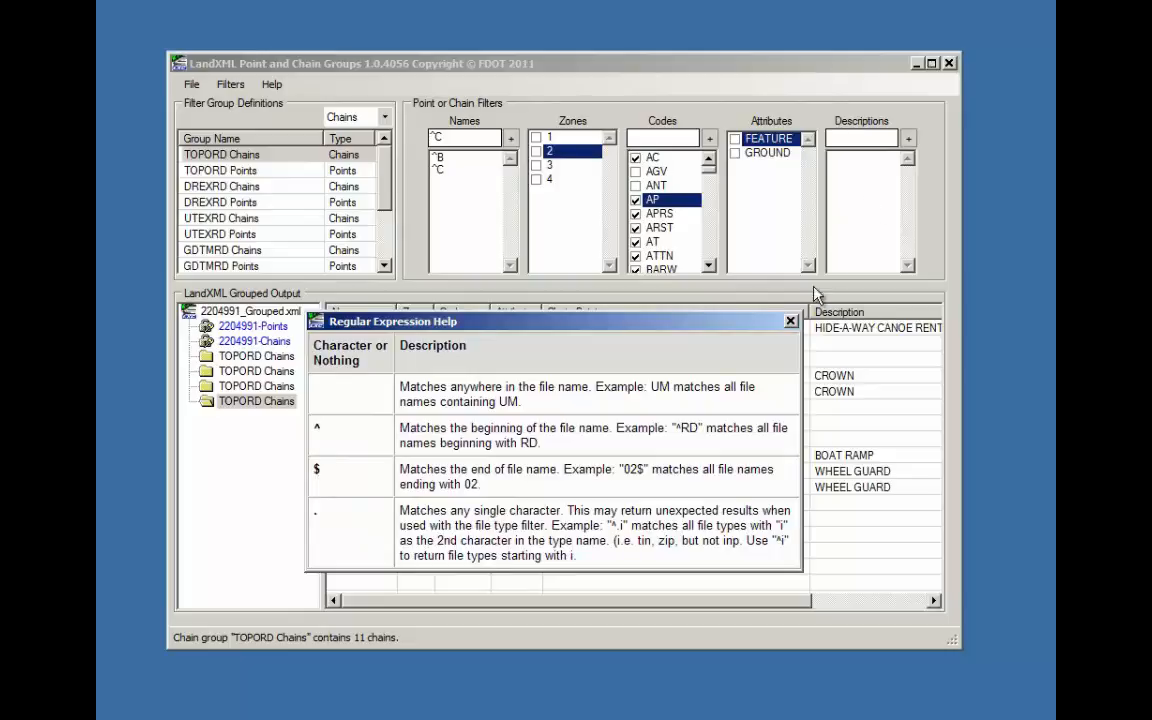
pyautogui.click(718, 300)
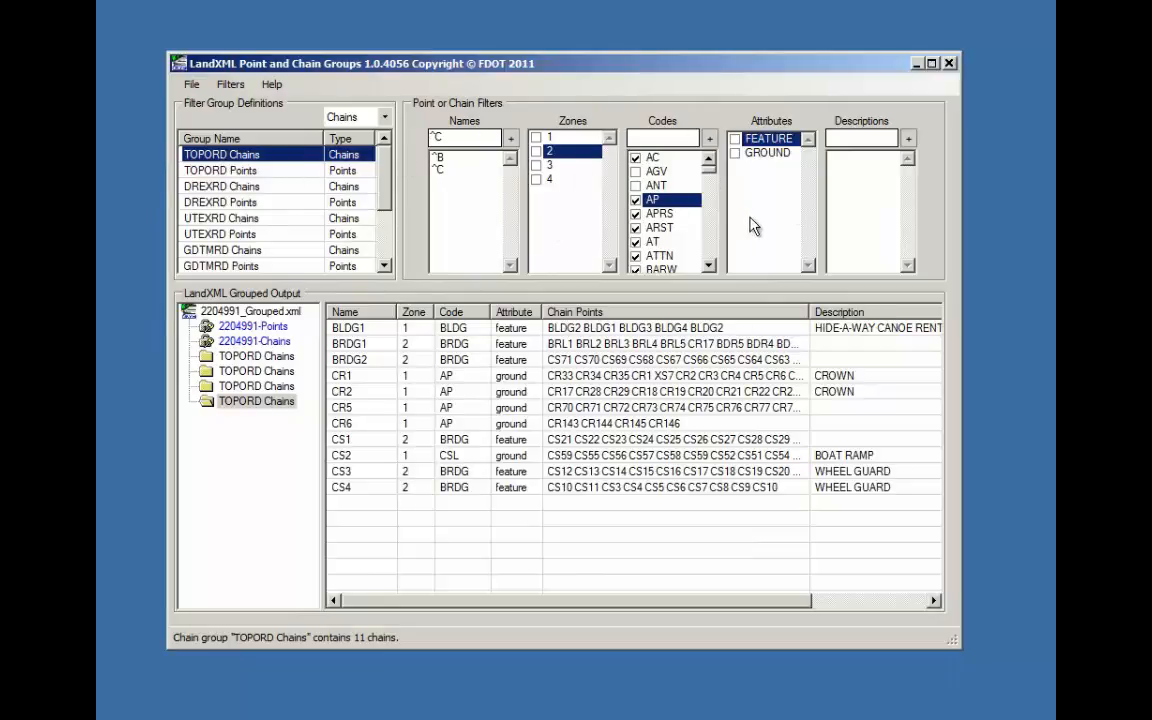
# Rename the first TOPORD Chains output group, directly below 2204991-Chains, as Fun Chains
pyautogui.rightClick(255, 356)
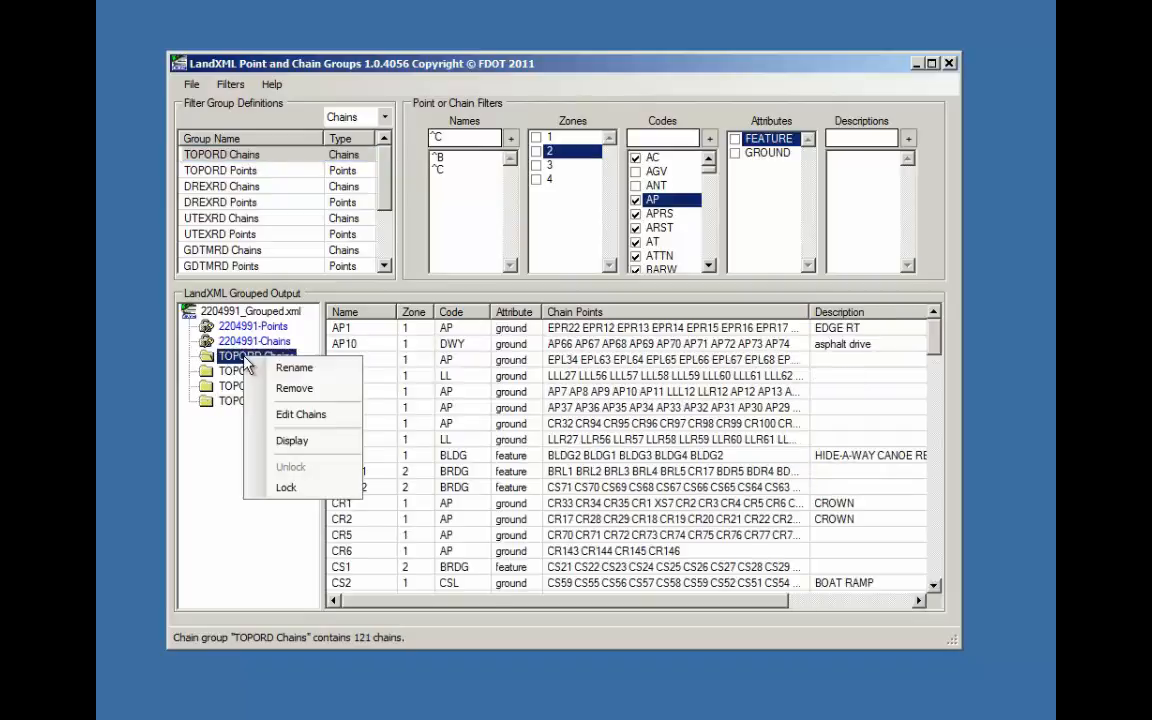
pyautogui.click(296, 372)
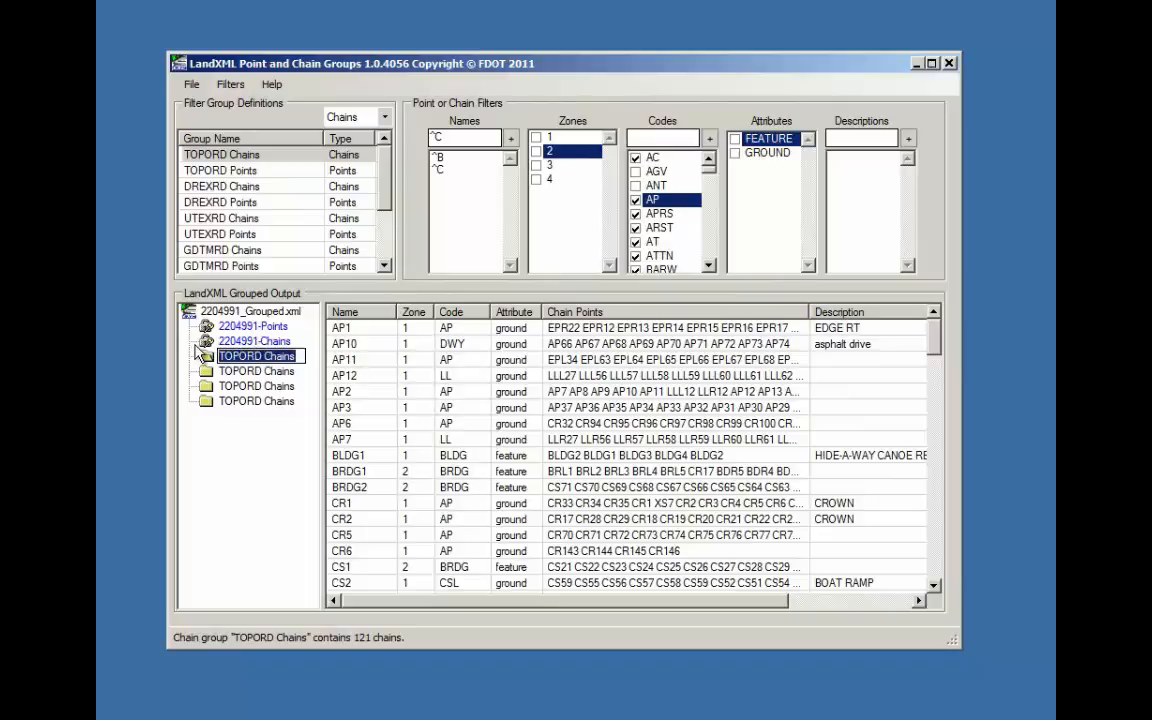
pyautogui.write('Fun Chain')
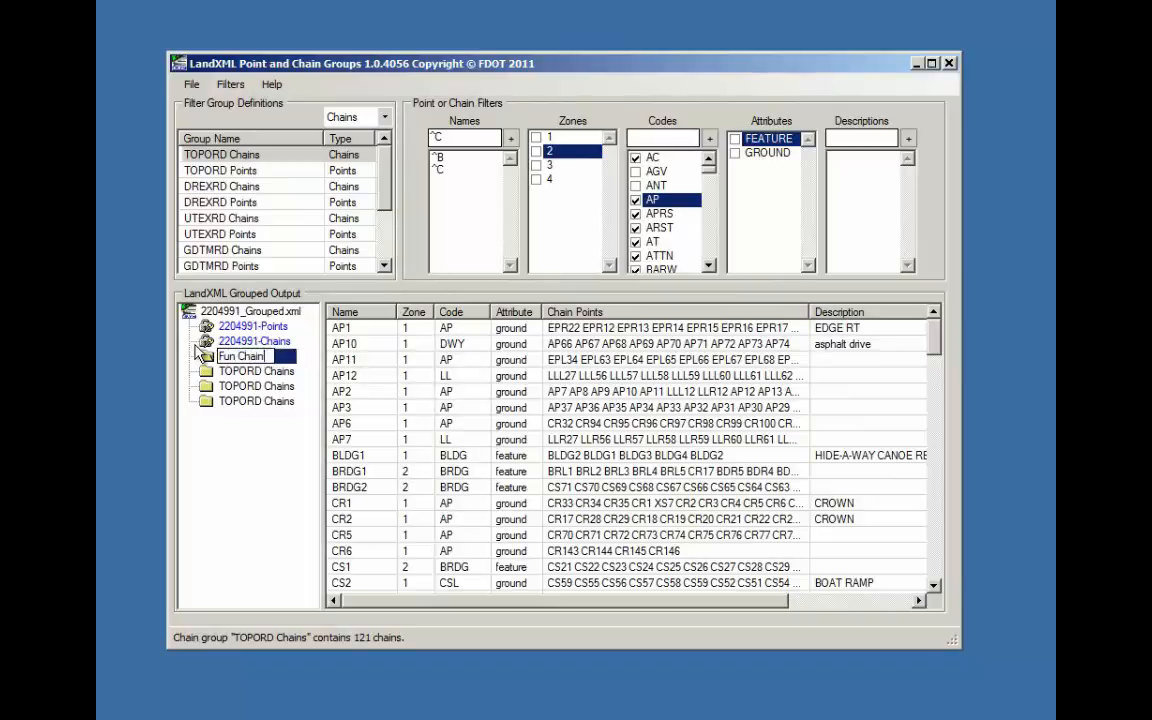
pyautogui.write('s')
# Rename the TOPORD Chains output group directly below Fun Chains as More Fun Chains
pyautogui.click(260, 372)
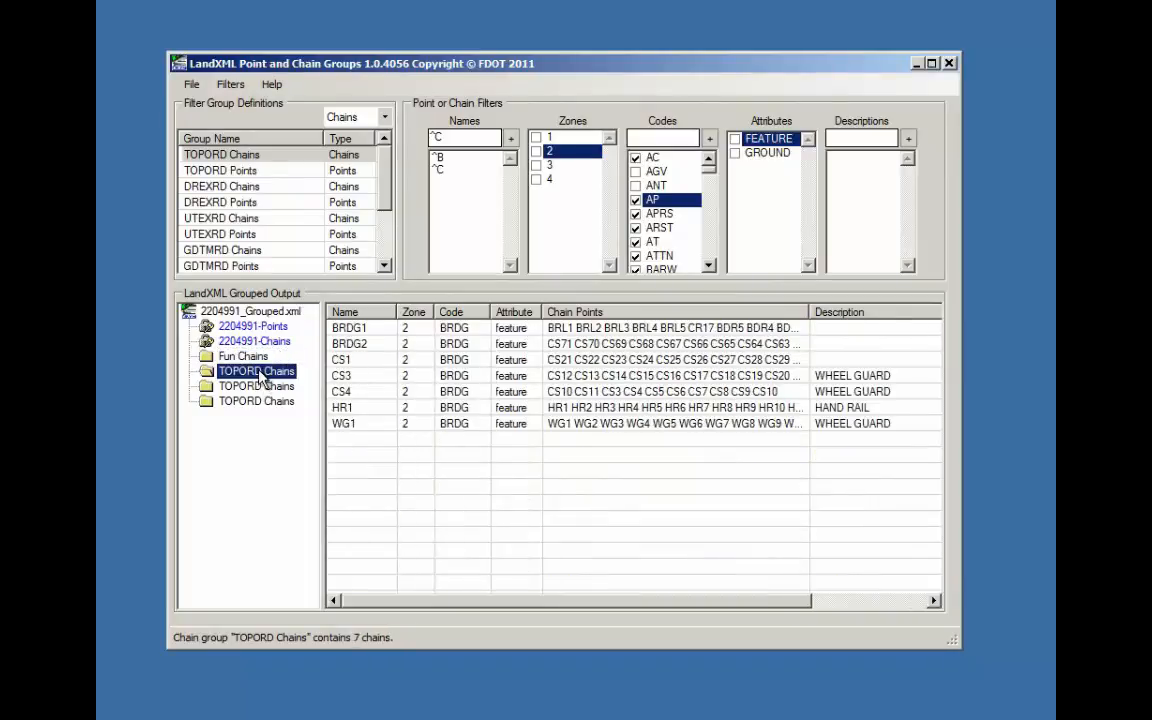
pyautogui.rightClick(261, 374)
pyautogui.click(303, 383)
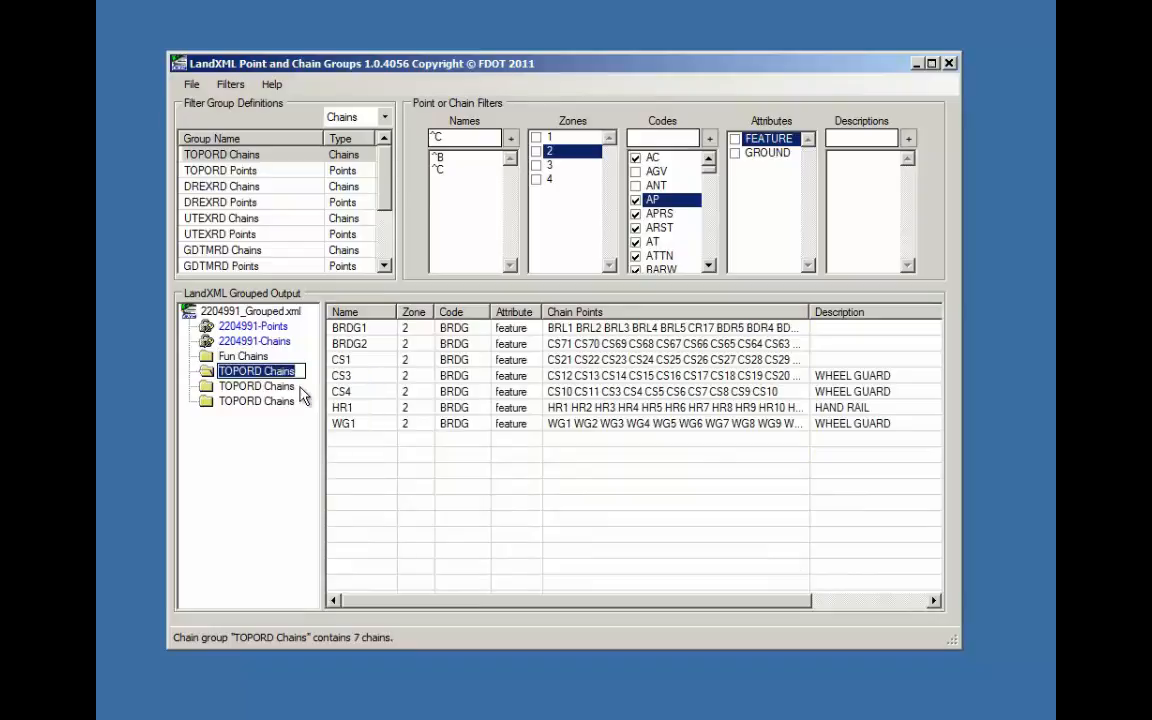
pyautogui.write('Mor')
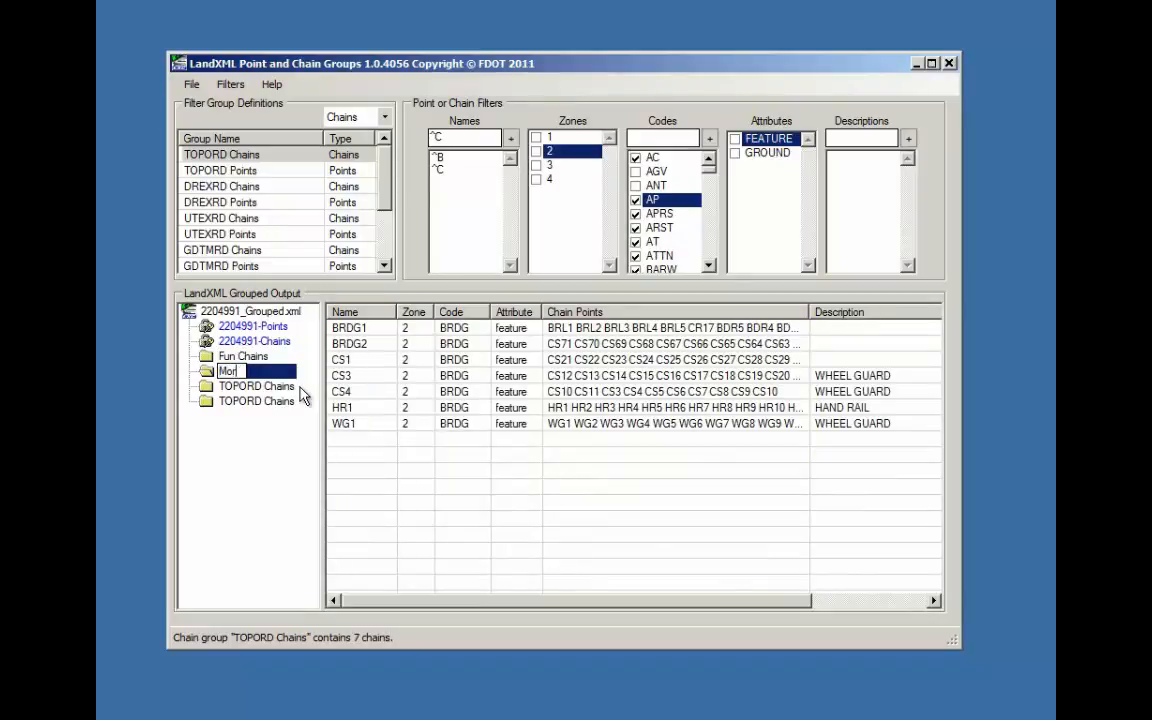
pyautogui.write('e Fun Chains')
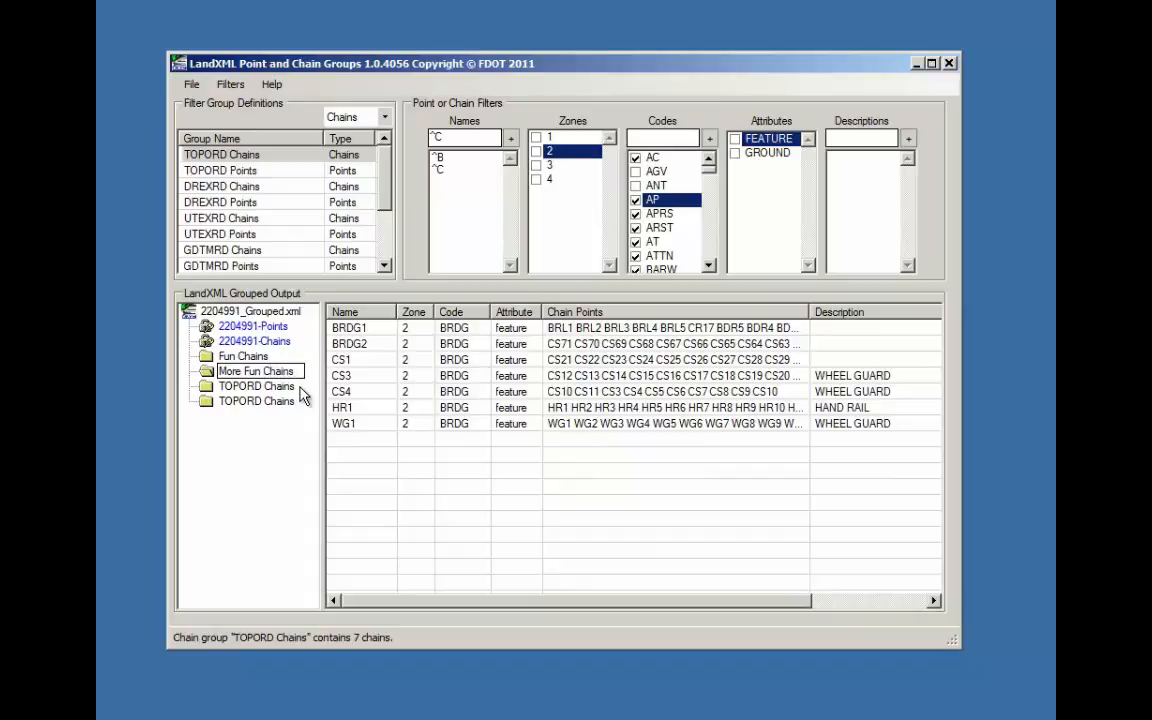
# Remove the two remaining TOPORD Chains groups from the grouped output, confirming the removal
pyautogui.click(286, 387)
pyautogui.click(286, 387)
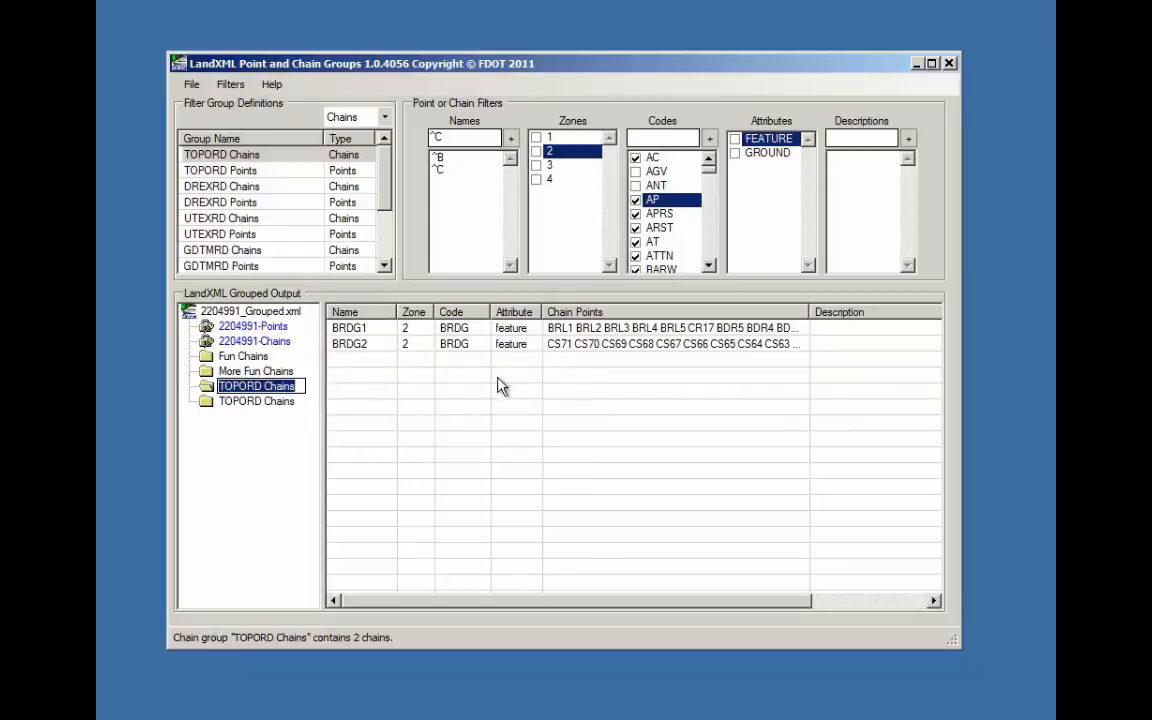
pyautogui.click(253, 371)
pyautogui.click(253, 371)
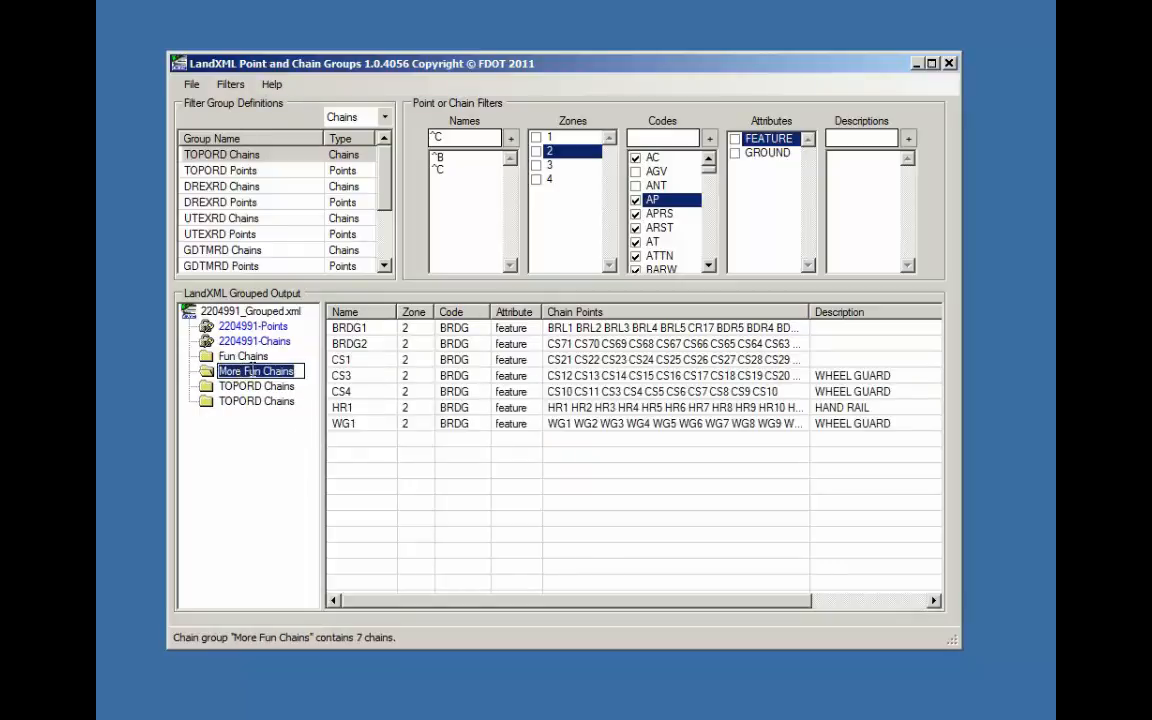
pyautogui.click(242, 388)
pyautogui.rightClick(242, 390)
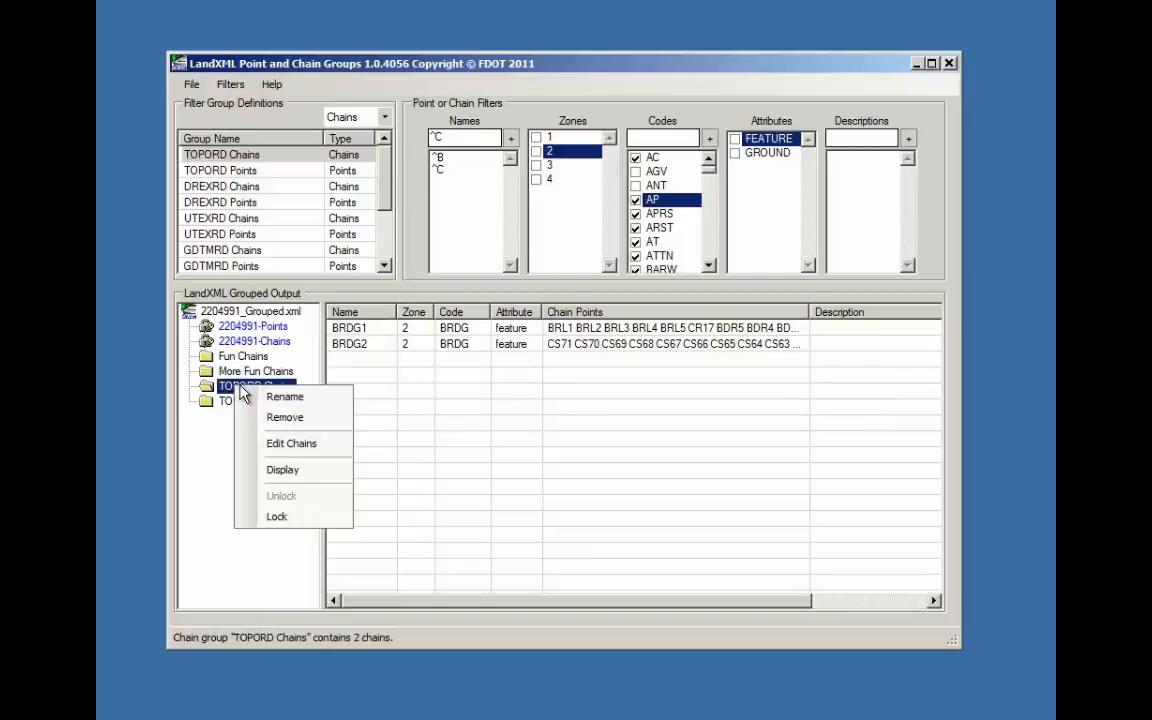
pyautogui.click(301, 424)
pyautogui.click(553, 417)
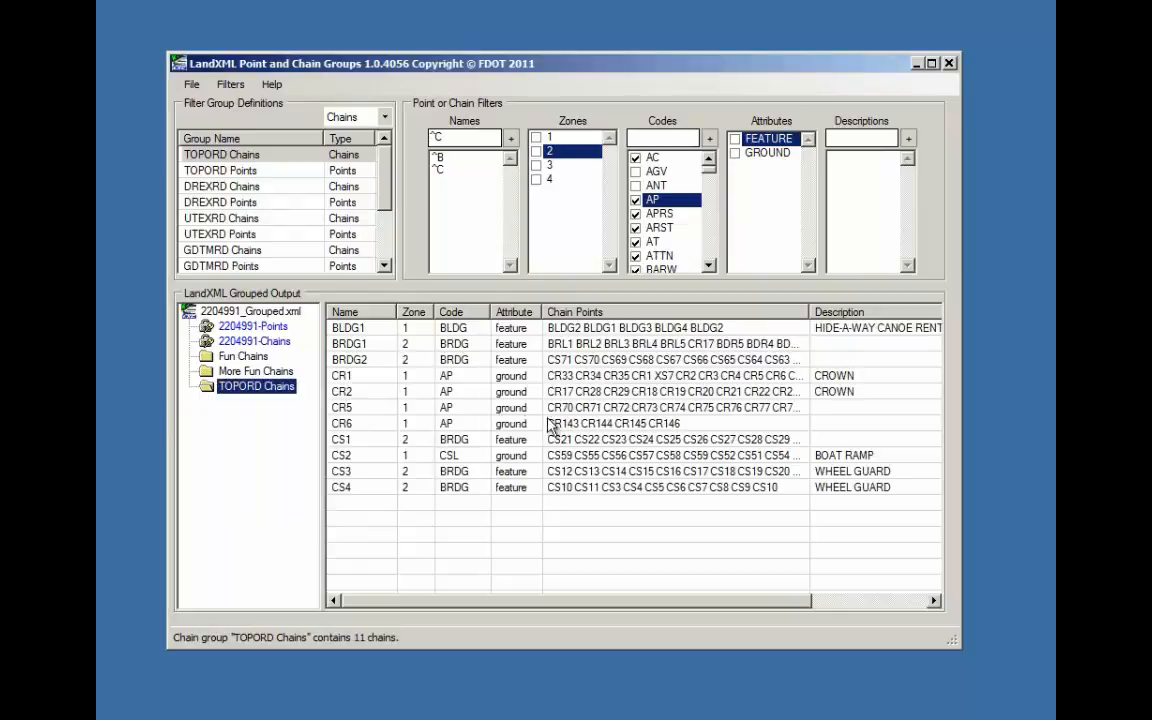
# Try editing the More Fun Chains group by toggling chains BRDG1, CS1 and CS4 and adding names matching the regular expression ^C
pyautogui.click(258, 372)
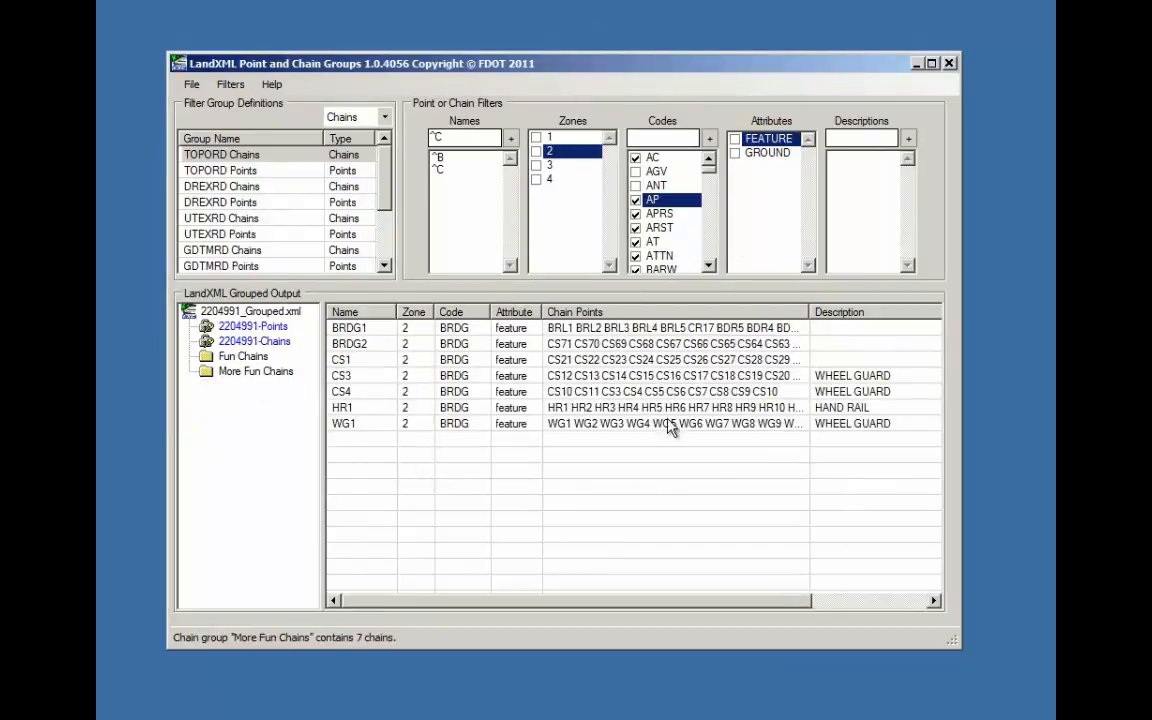
pyautogui.rightClick(237, 377)
pyautogui.rightClick(256, 377)
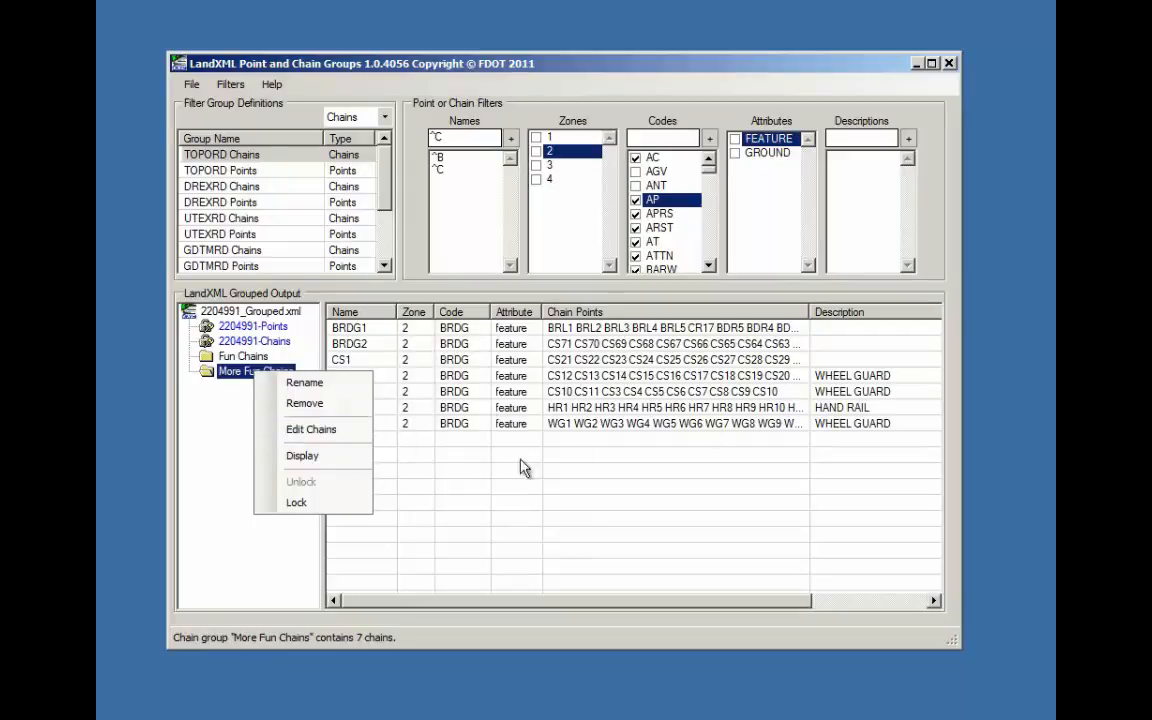
pyautogui.click(340, 430)
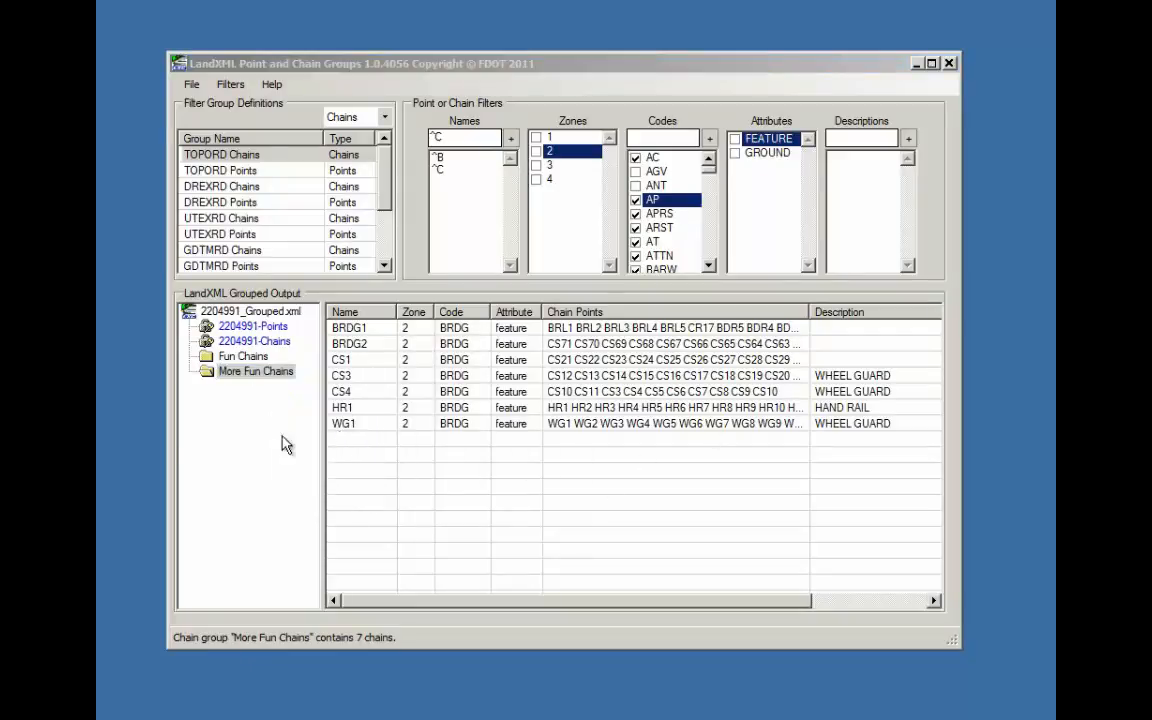
pyautogui.moveTo(685, 363); pyautogui.dragTo(731, 139)
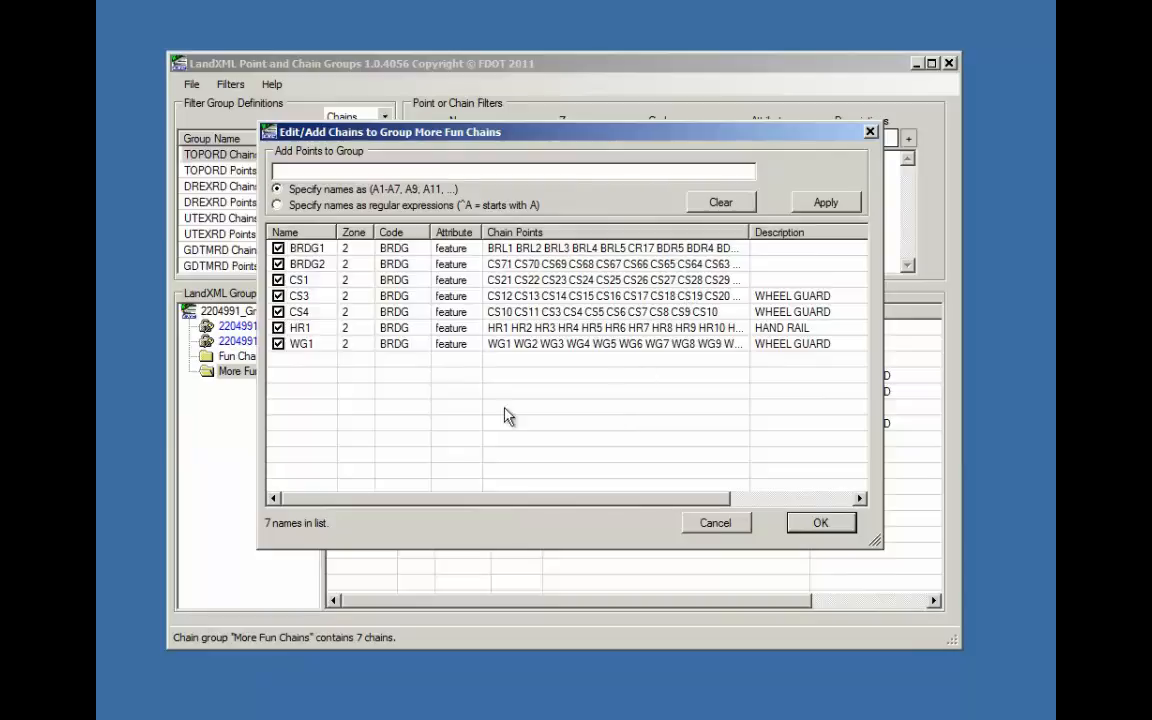
pyautogui.click(278, 248)
pyautogui.click(278, 280)
pyautogui.click(279, 312)
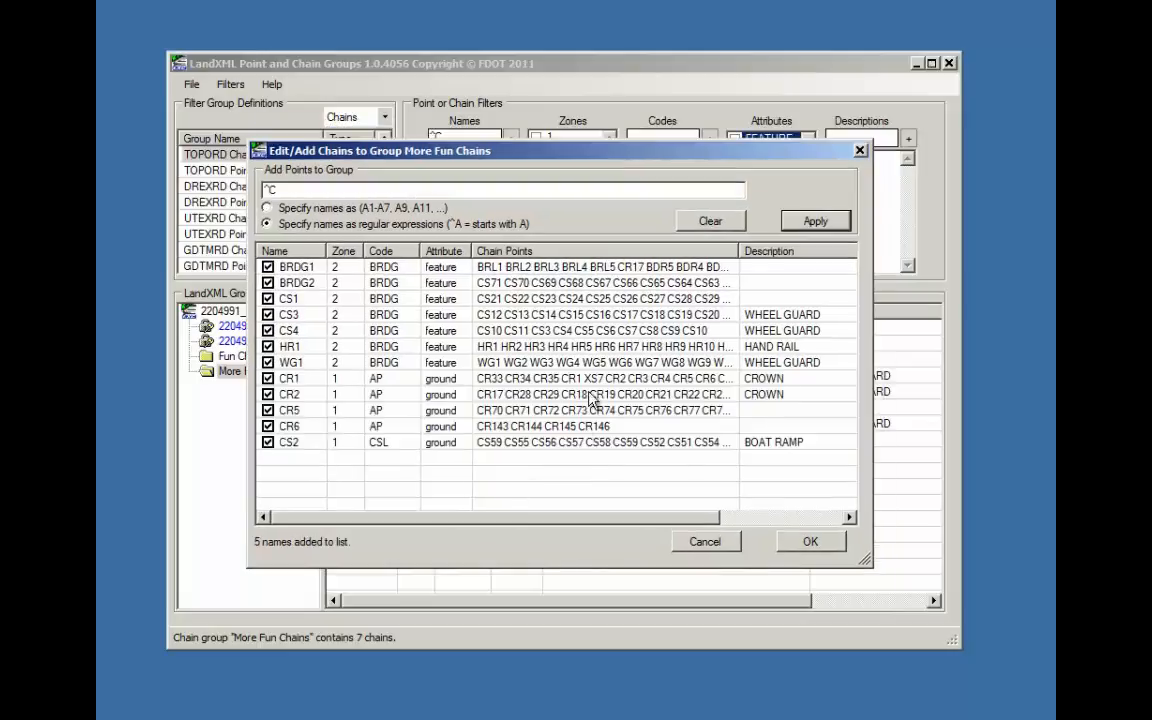
pyautogui.moveTo(517, 166); pyautogui.dragTo(556, 249)
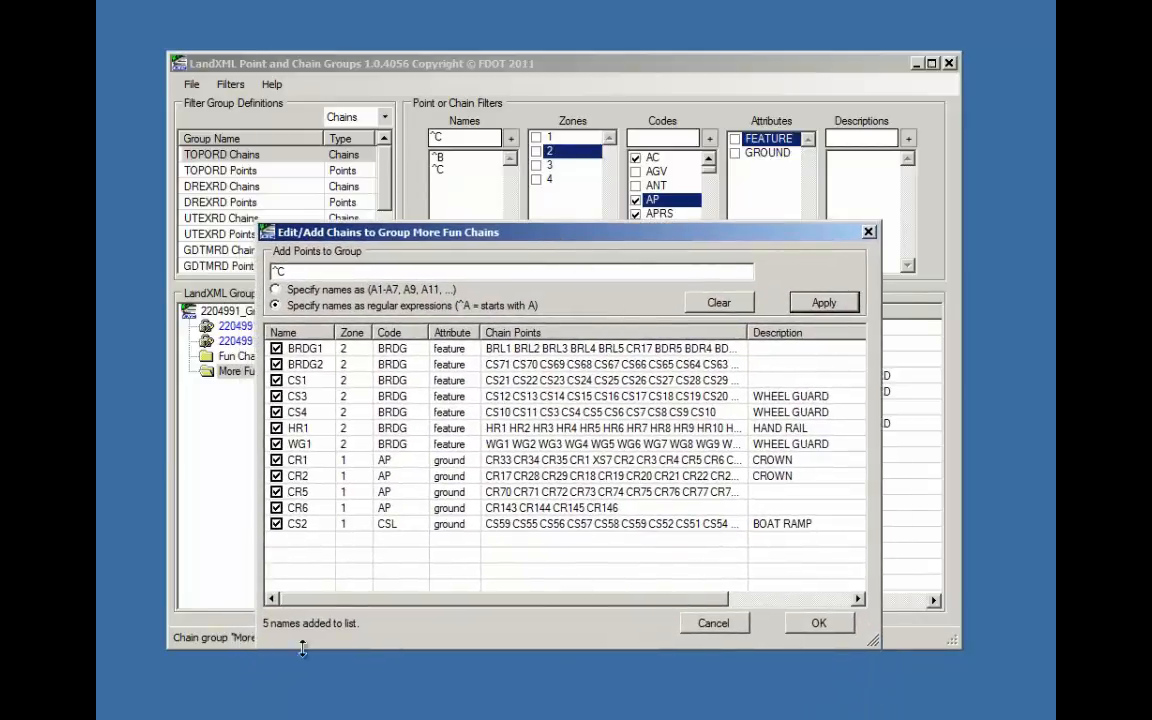
pyautogui.moveTo(459, 244); pyautogui.dragTo(527, 301)
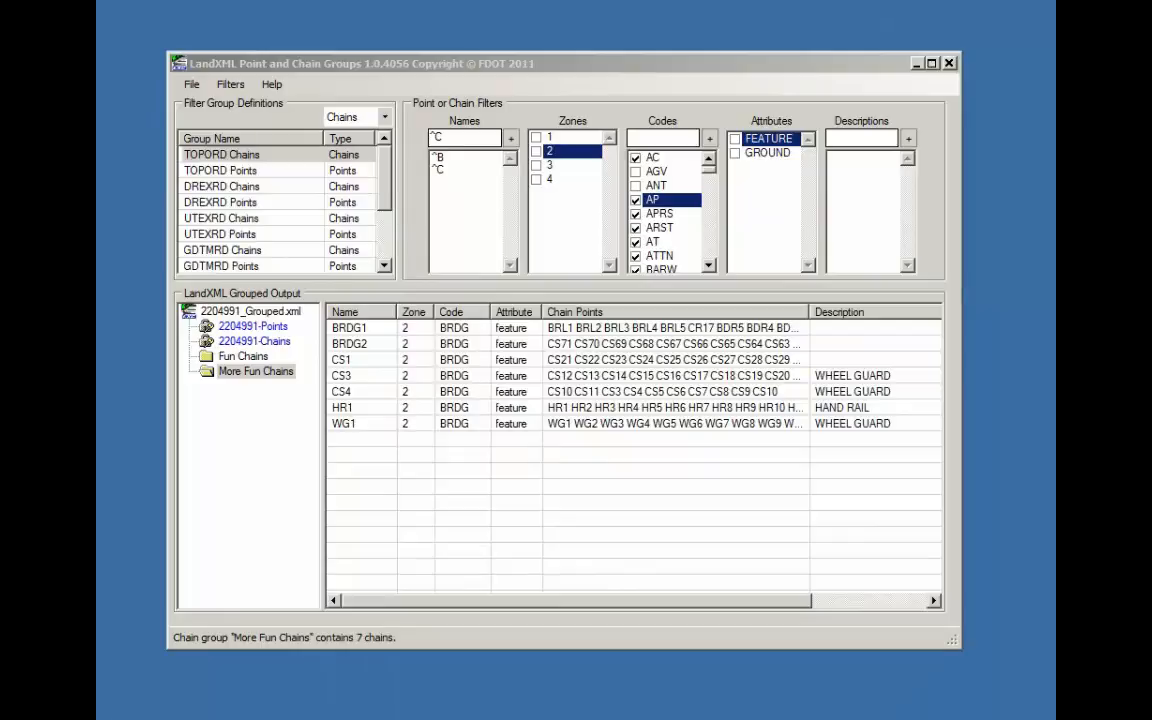
# Remove the More Fun Chains and Fun Chains groups from the grouped output, confirming each removal
pyautogui.rightClick(248, 373)
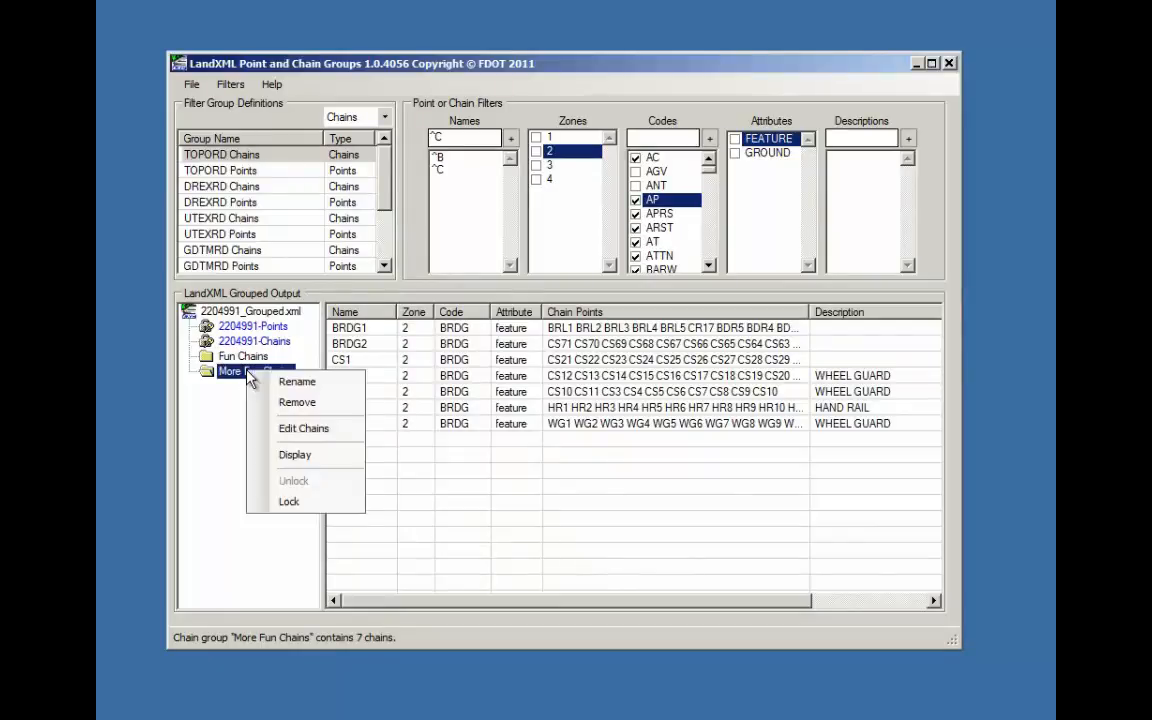
pyautogui.click(285, 403)
pyautogui.click(548, 420)
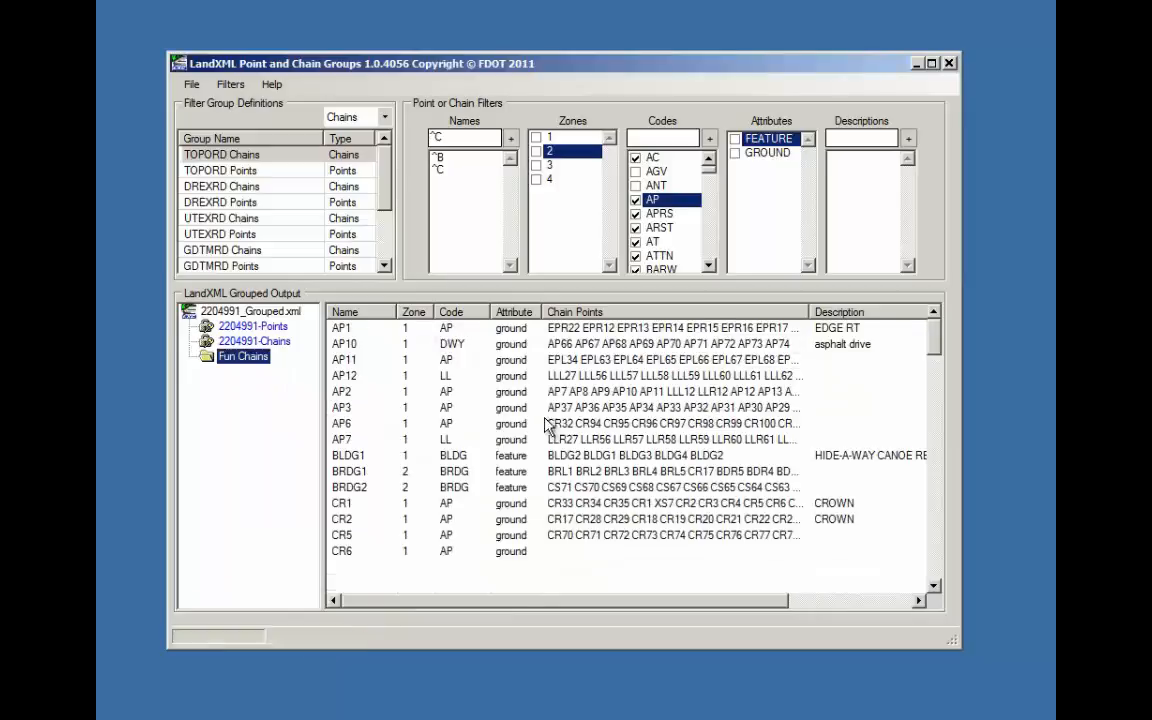
pyautogui.rightClick(240, 358)
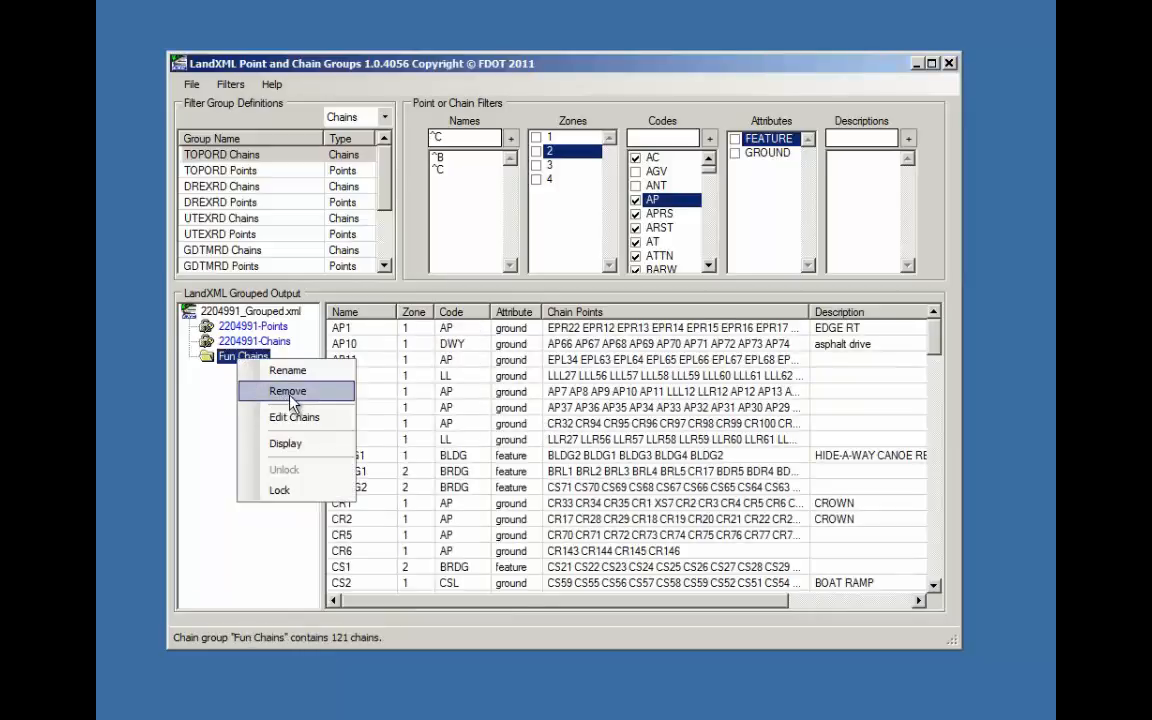
pyautogui.click(291, 398)
pyautogui.click(548, 420)
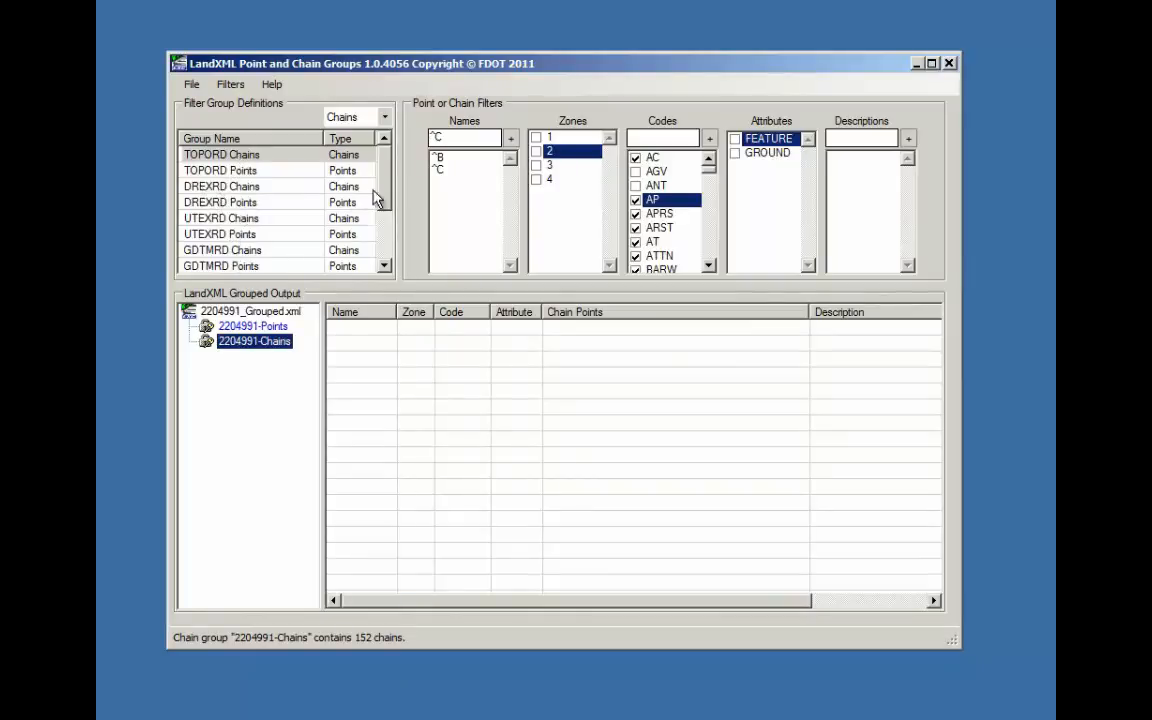
# Look through the filter group definitions, browse for a filter file to import, and open FDOTGroupFilters.xml in Notepad++ from the file list
pyautogui.scroll(-2, 310, 185)
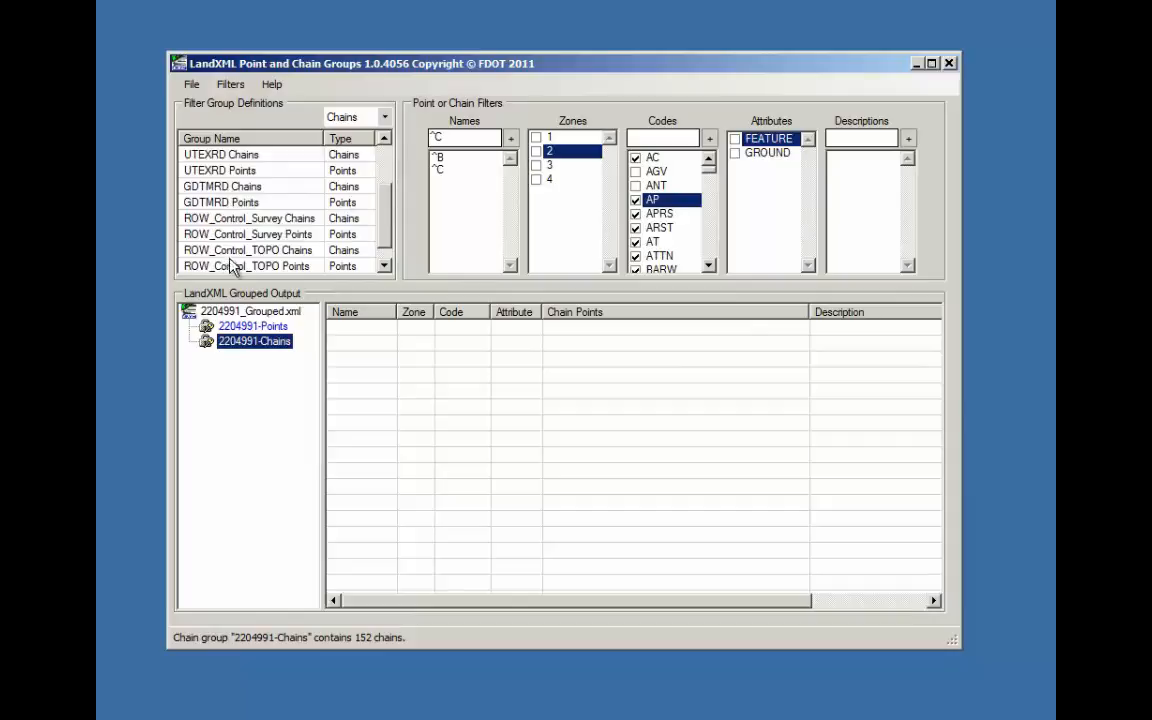
pyautogui.moveTo(381, 237); pyautogui.dragTo(391, 170)
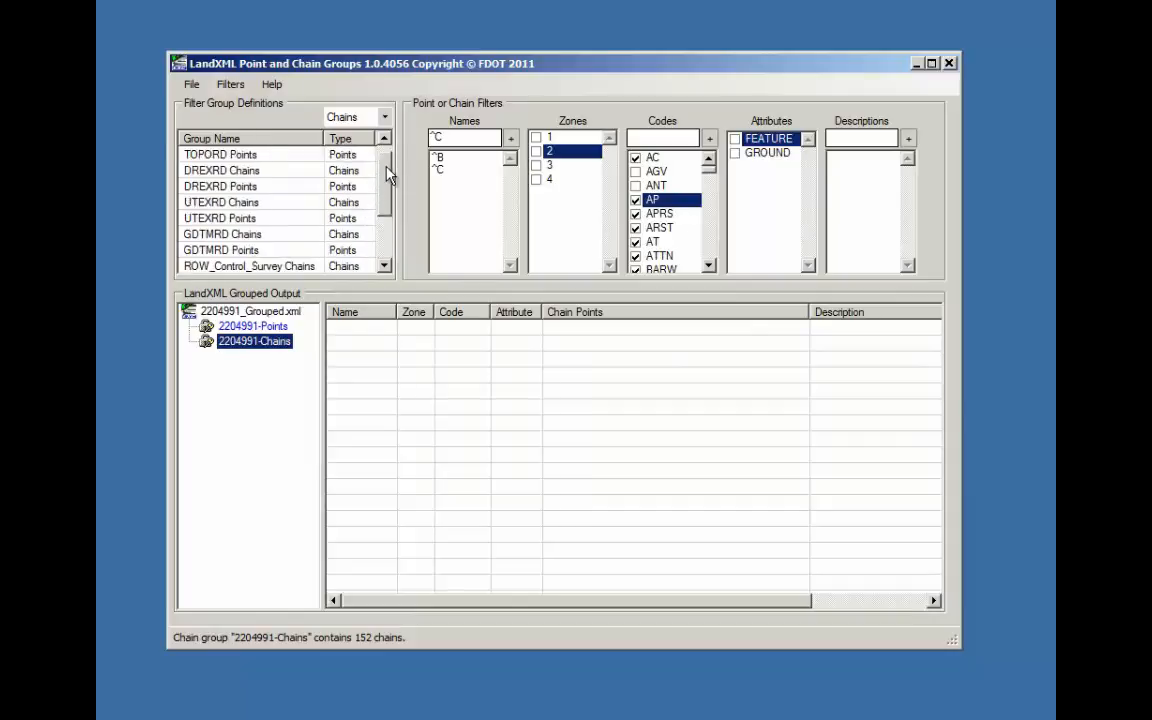
pyautogui.click(231, 86)
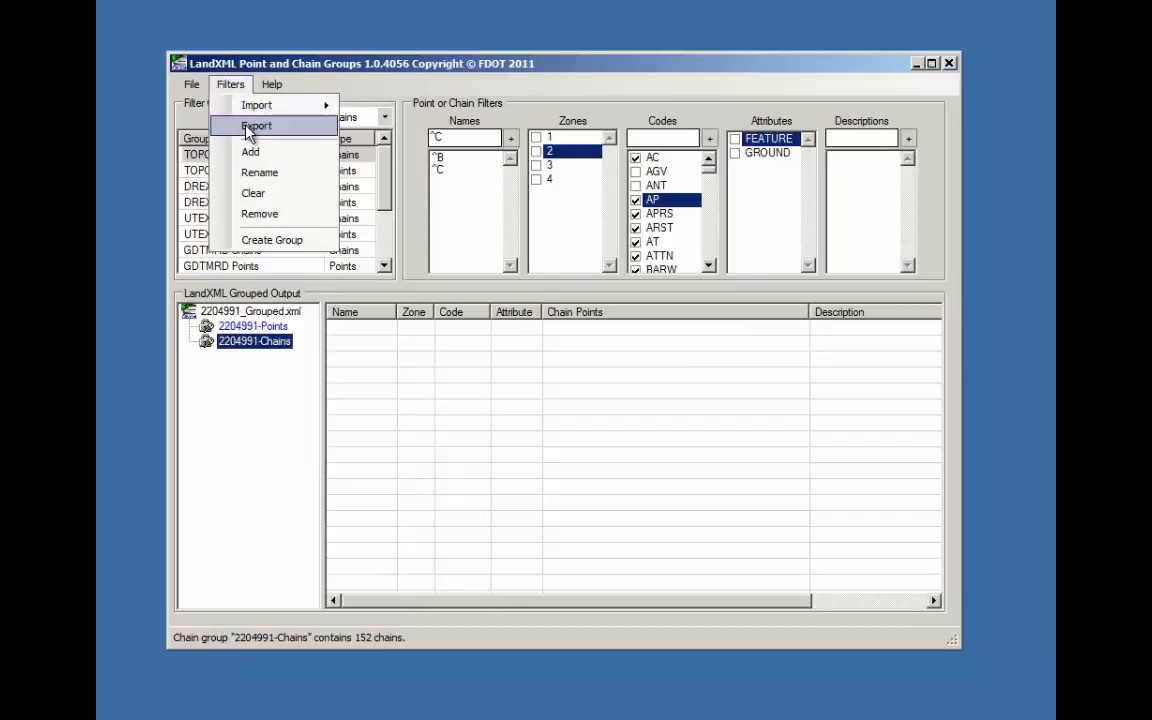
pyautogui.moveTo(257, 117)
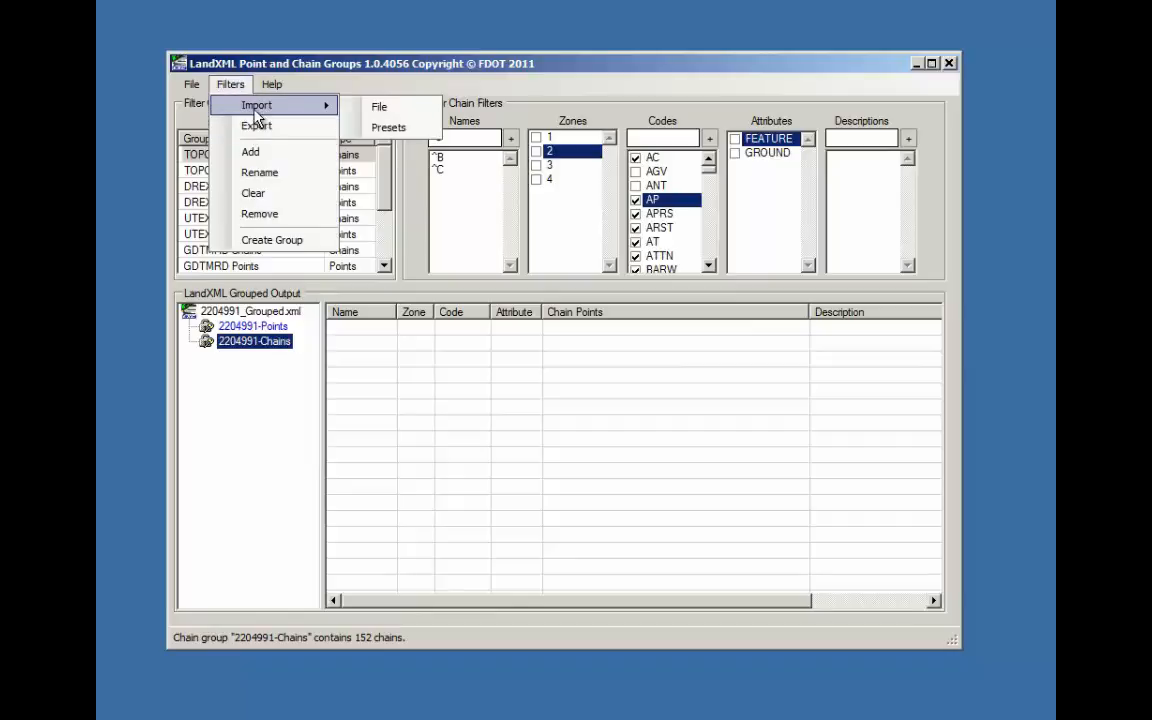
pyautogui.click(365, 107)
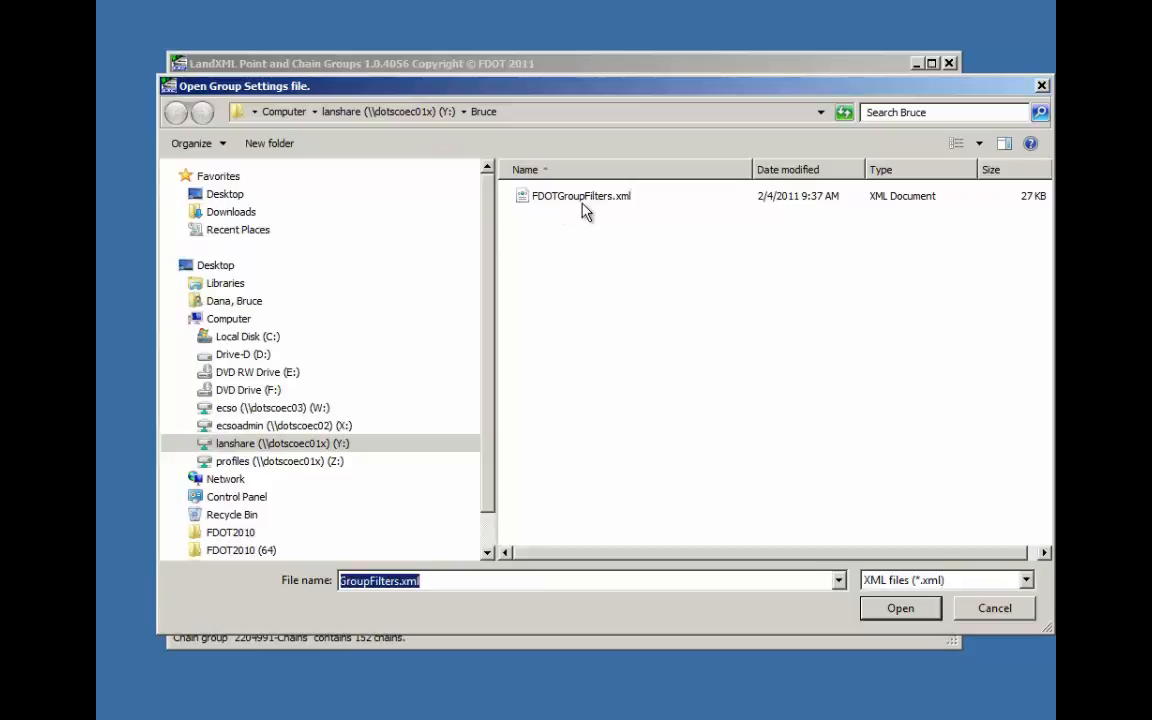
pyautogui.moveTo(645, 88); pyautogui.dragTo(611, 86)
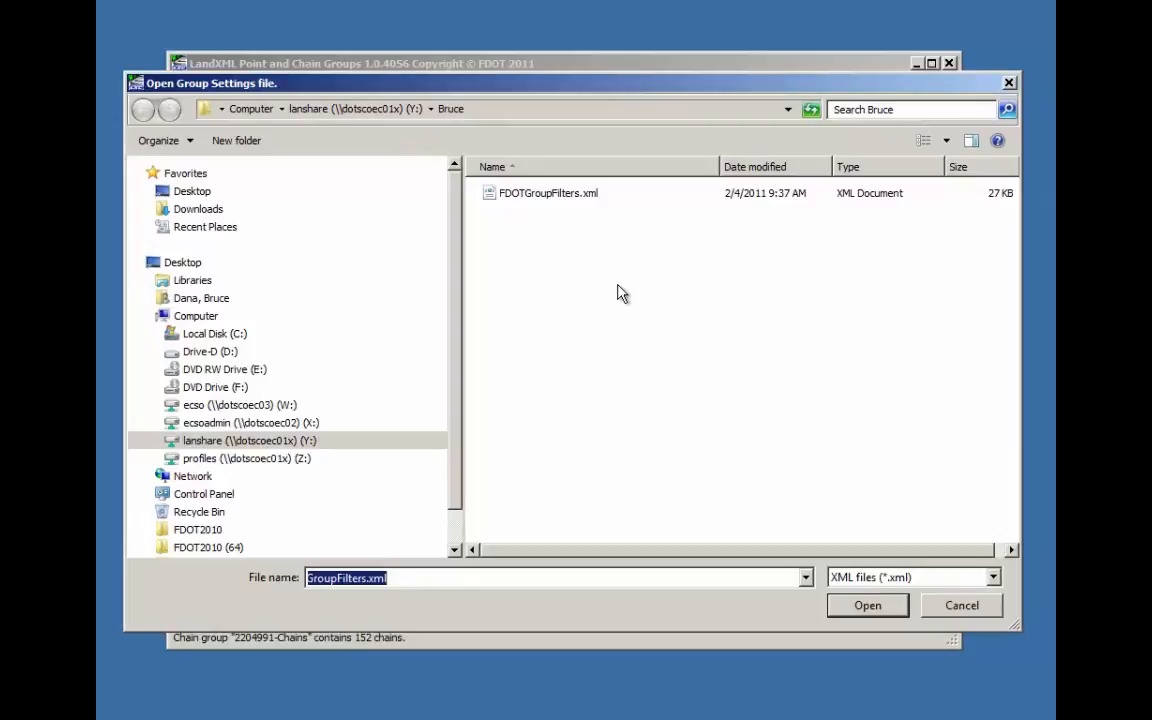
pyautogui.rightClick(546, 199)
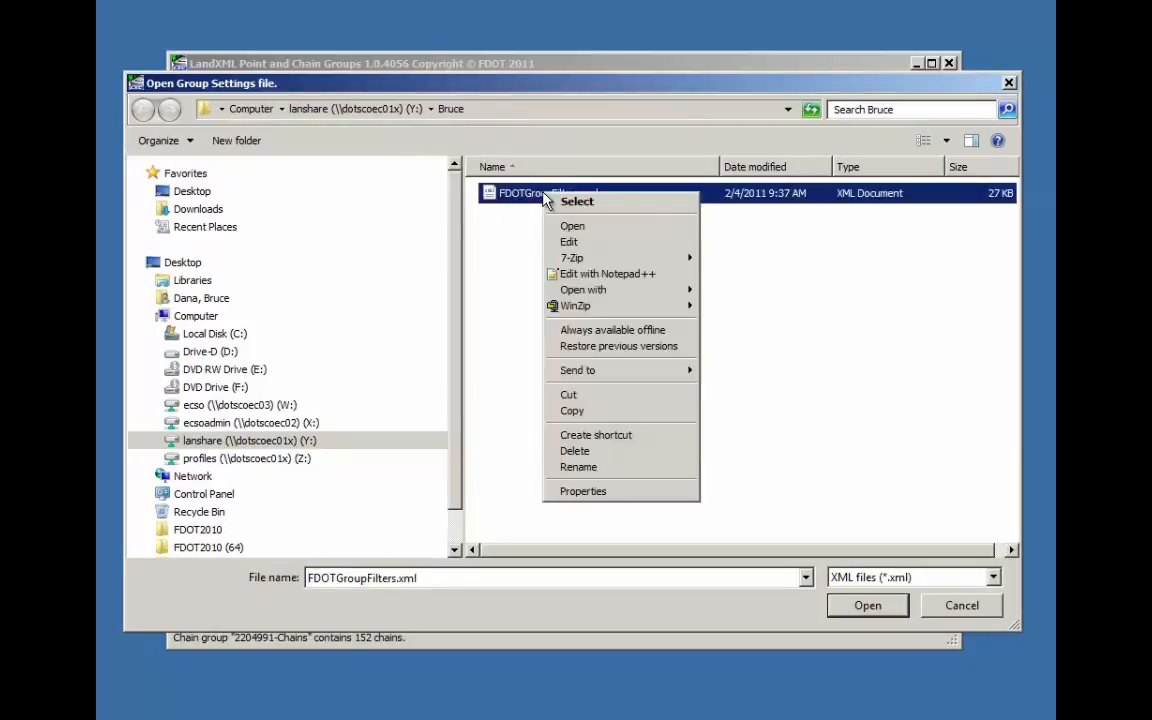
pyautogui.click(585, 273)
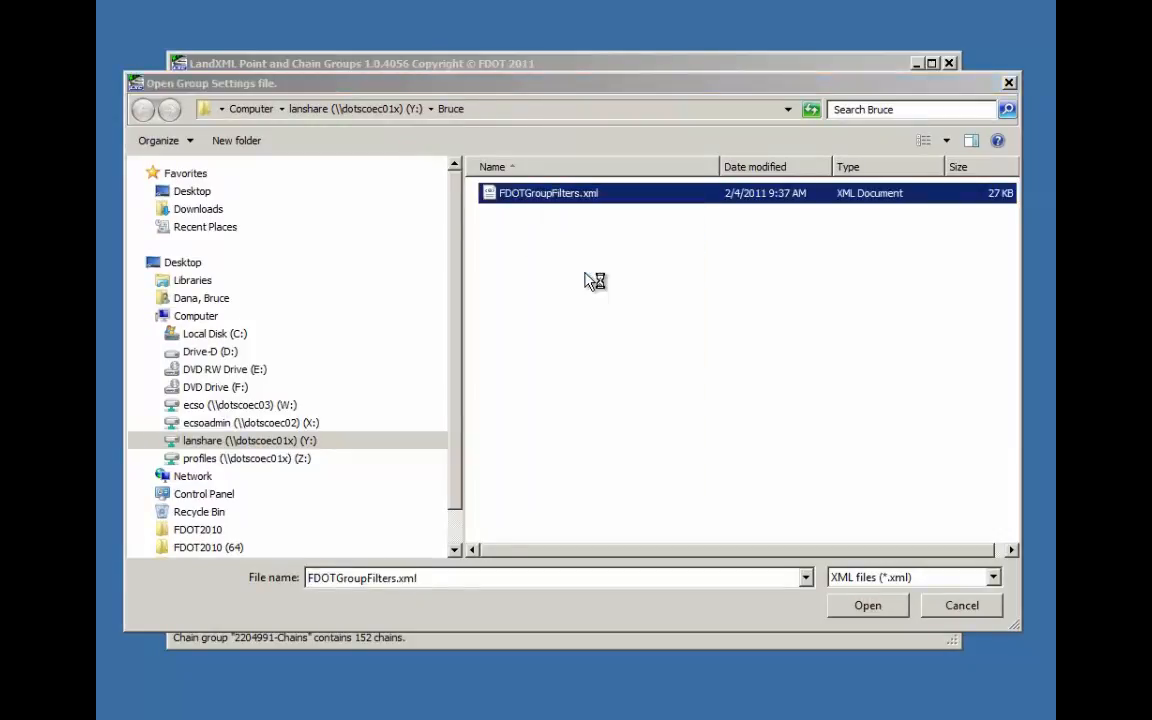
# Fold the Codes and Group sections of FDOTGroupFilters.xml to examine how its filter groups are structured
pyautogui.moveTo(1041, 168); pyautogui.dragTo(1040, 114)
pyautogui.click(152, 184)
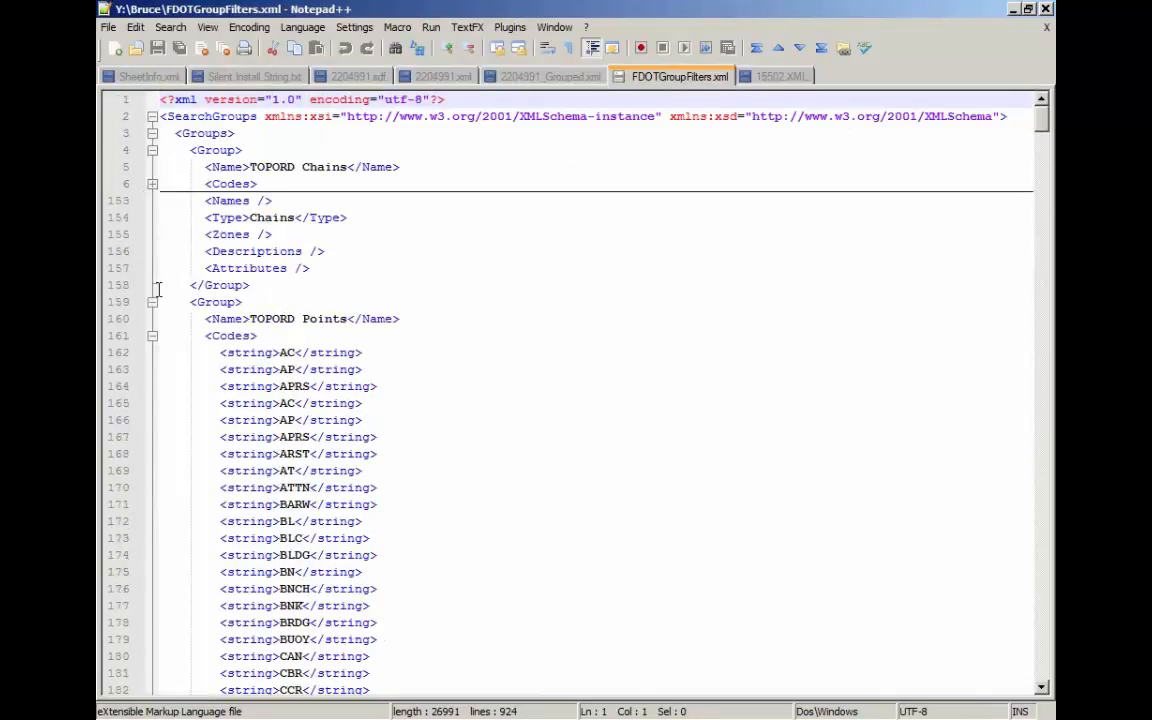
pyautogui.click(152, 301)
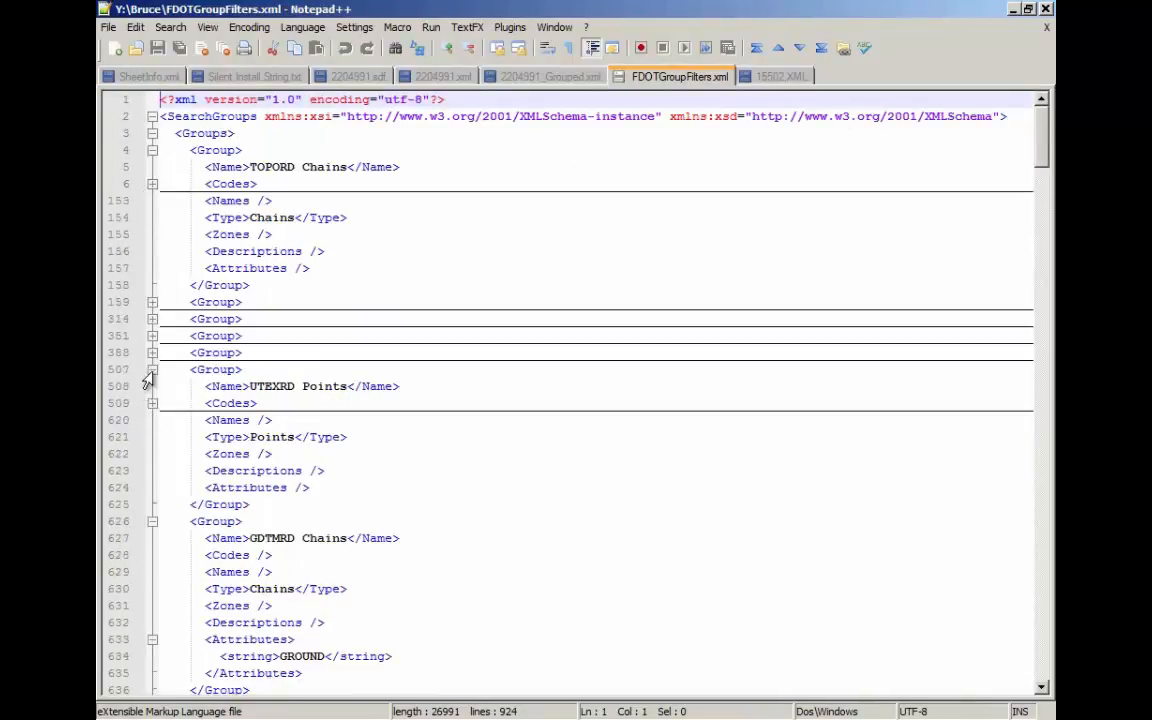
pyautogui.click(152, 369)
pyautogui.click(152, 386)
pyautogui.click(152, 521)
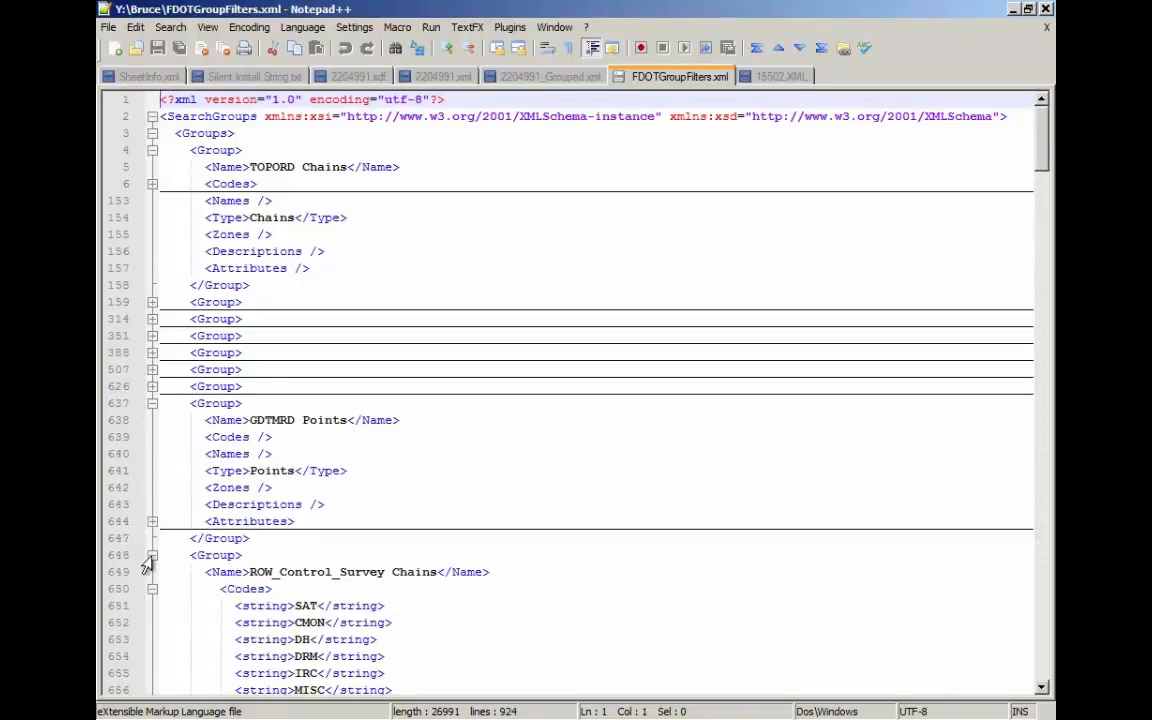
pyautogui.click(152, 555)
pyautogui.click(152, 606)
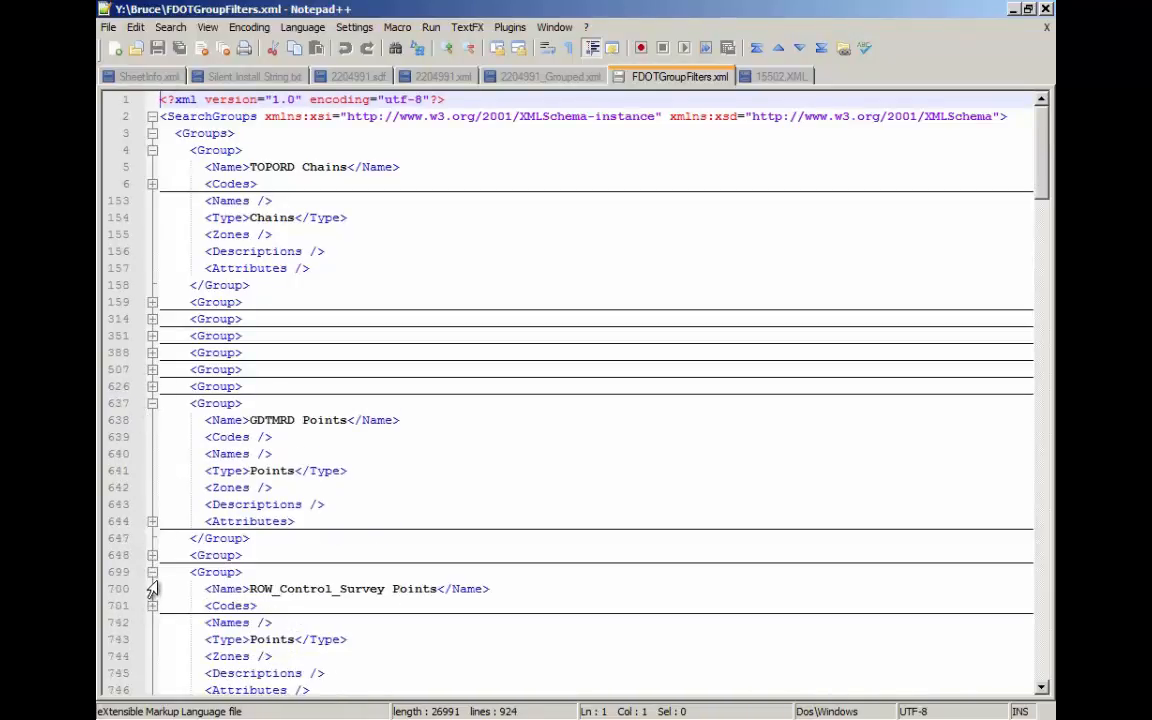
pyautogui.click(152, 572)
pyautogui.click(152, 621)
pyautogui.click(152, 589)
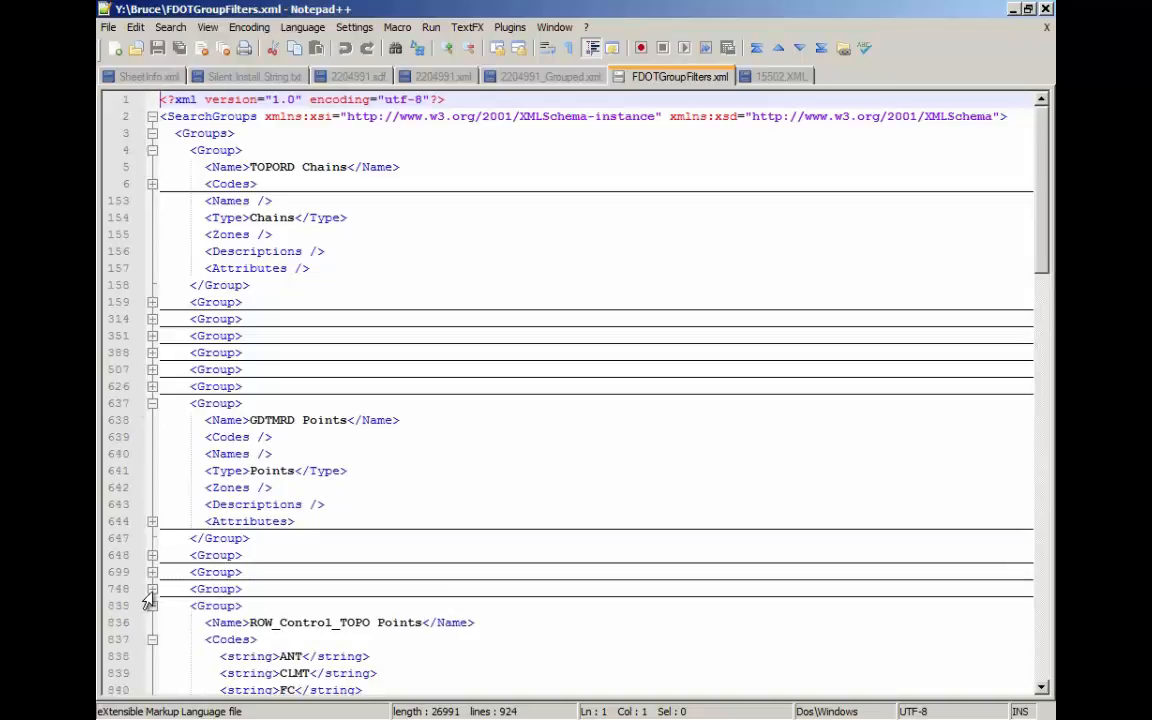
pyautogui.click(152, 606)
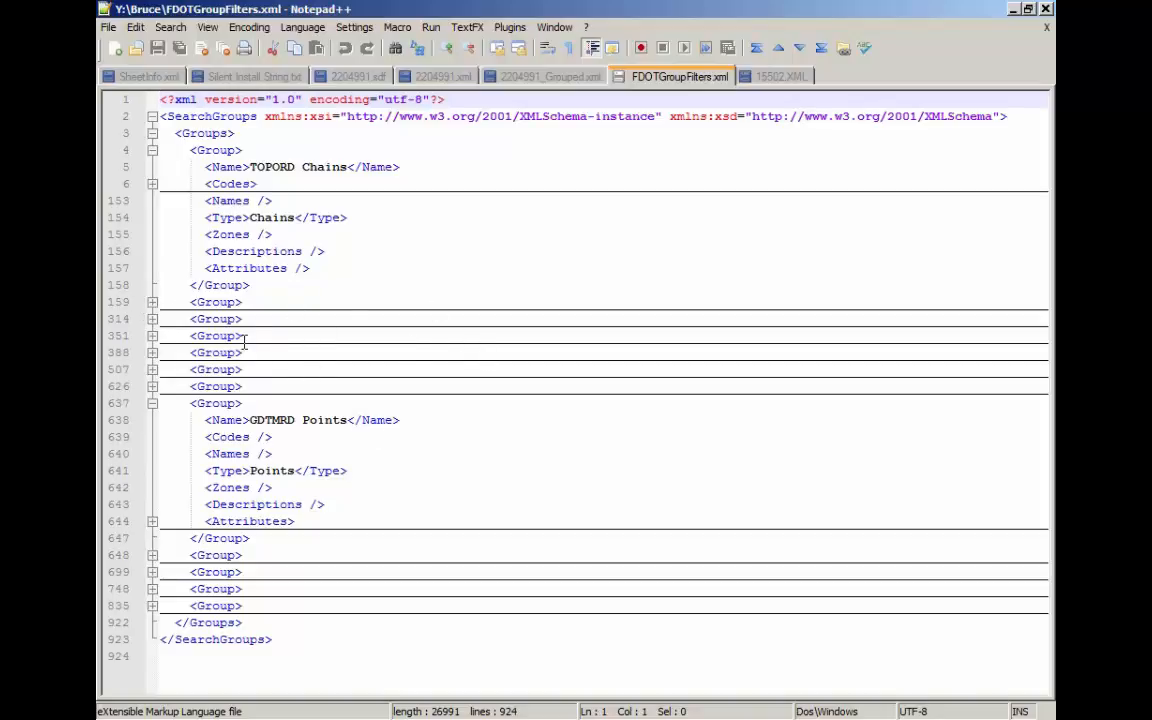
# Unfold the TOPORD Points group, look through its list of feature codes, and fold the code list again
pyautogui.click(152, 302)
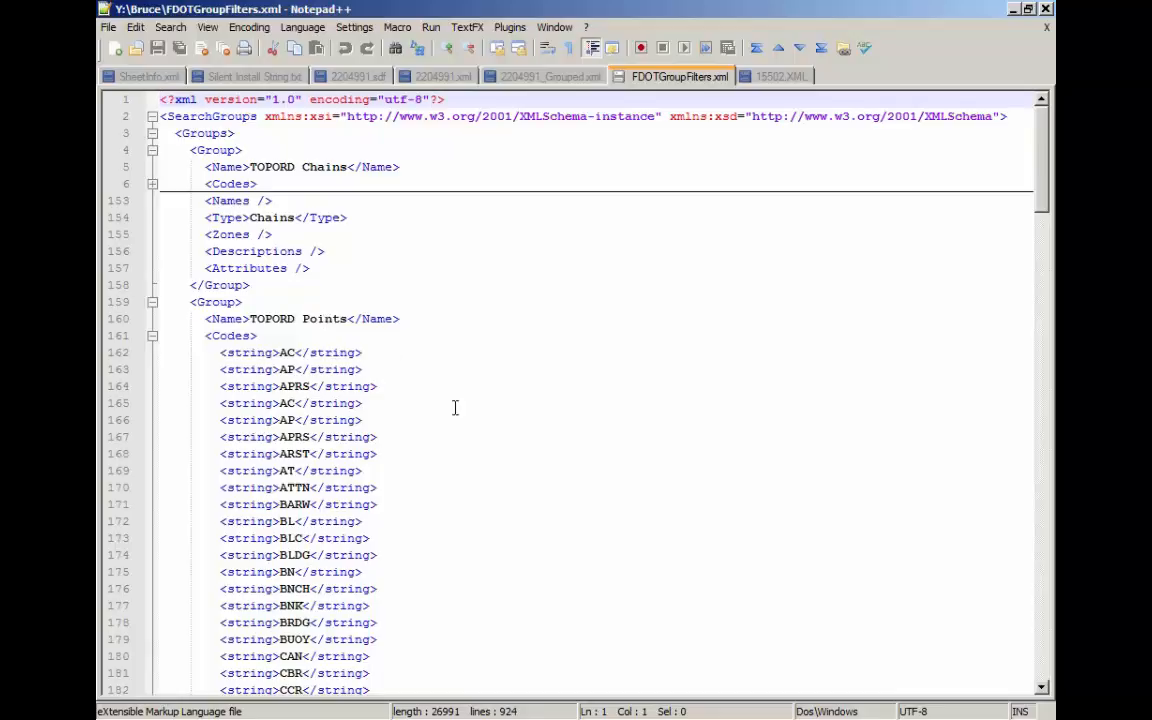
pyautogui.scroll(-20, 354, 444)
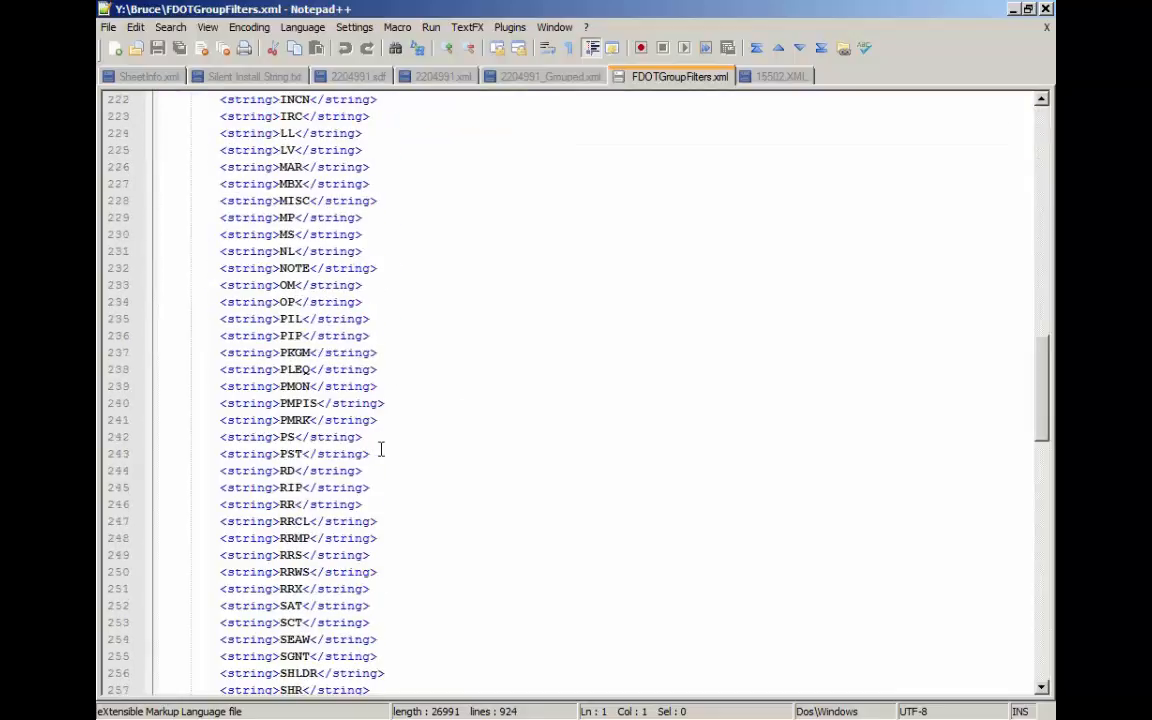
pyautogui.scroll(20, 380, 449)
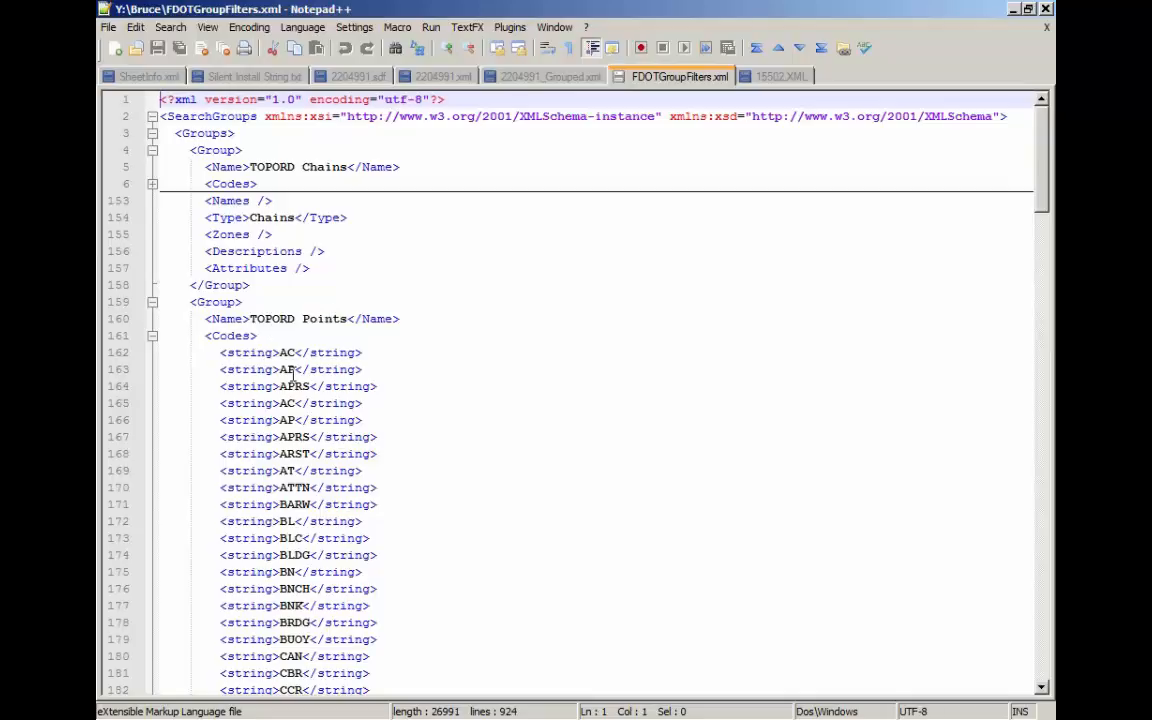
pyautogui.click(152, 336)
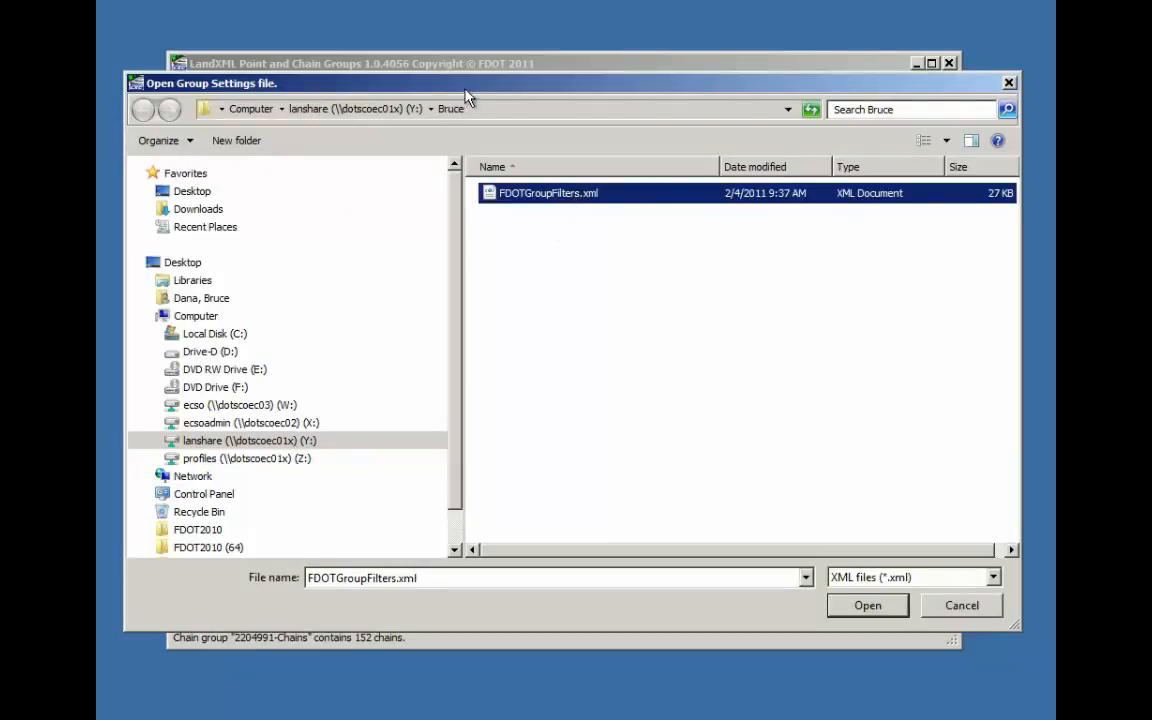
# Switch back to the LandXML Grouper and import the group filters from FDOTGroupFilters.xml
pyautogui.moveTo(468, 97); pyautogui.dragTo(515, 177)
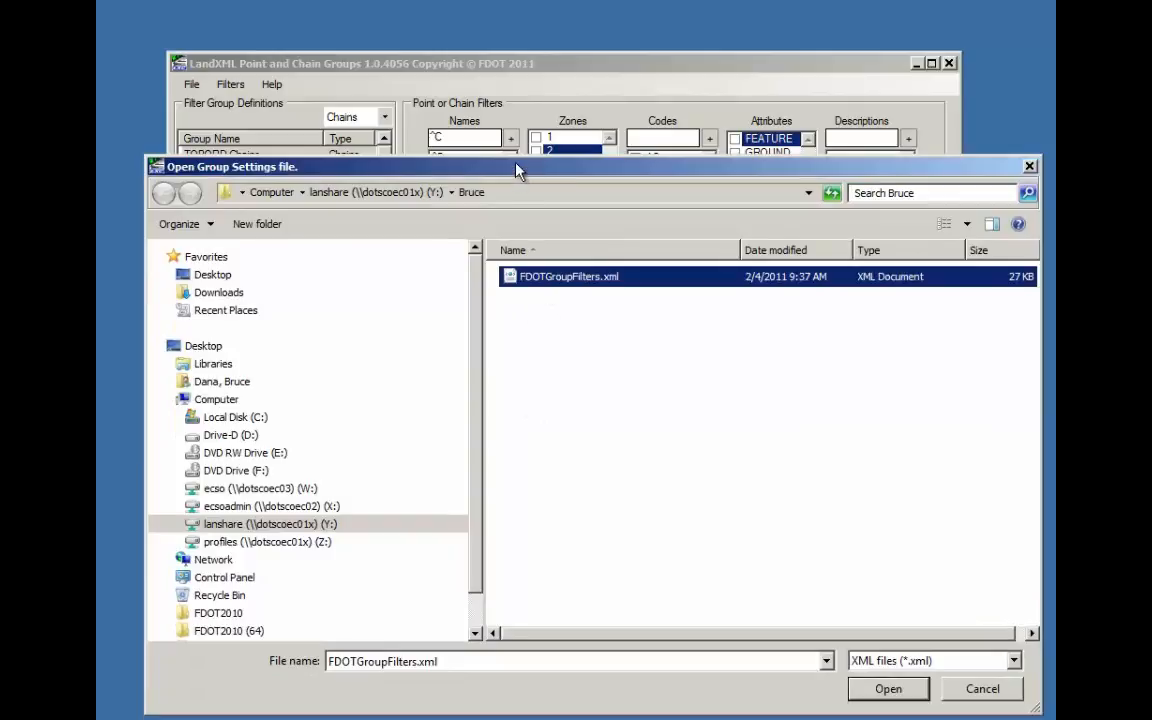
pyautogui.click(888, 688)
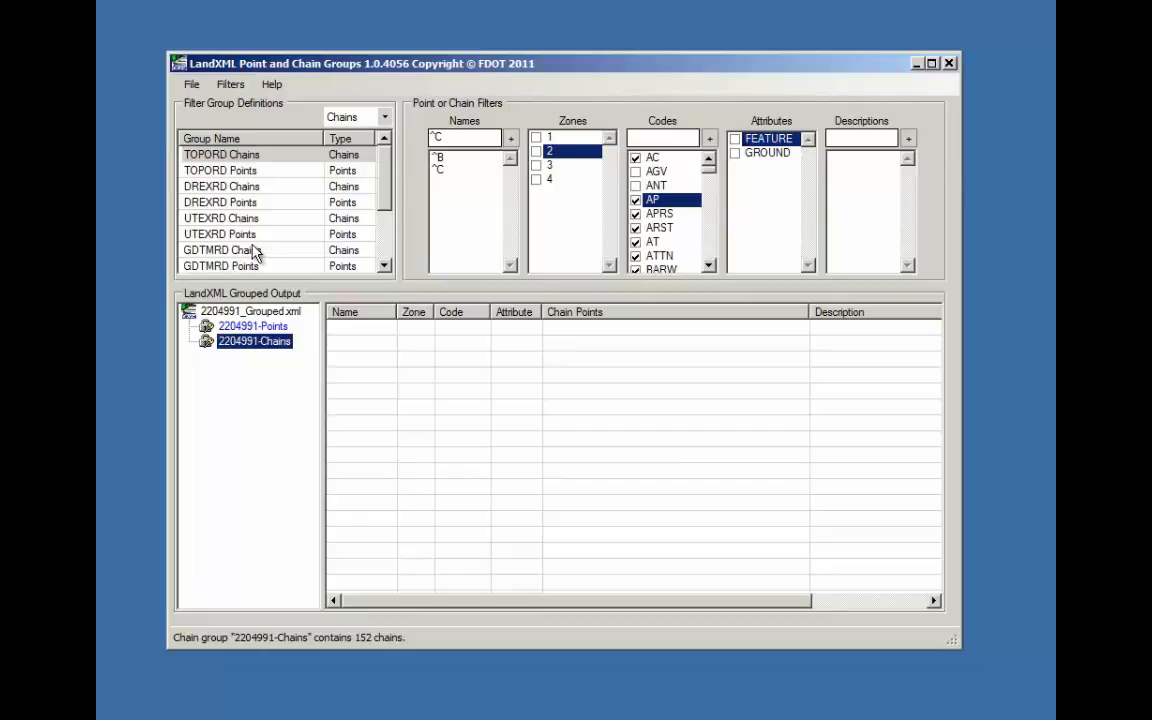
pyautogui.click(232, 86)
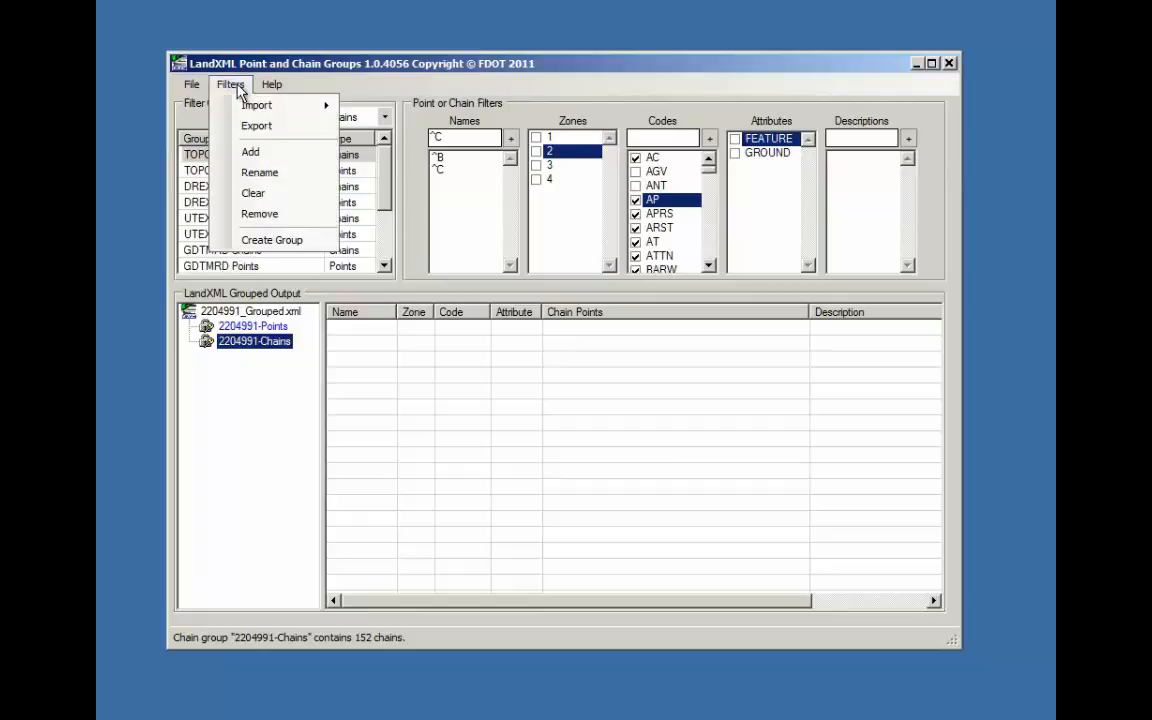
pyautogui.moveTo(258, 107)
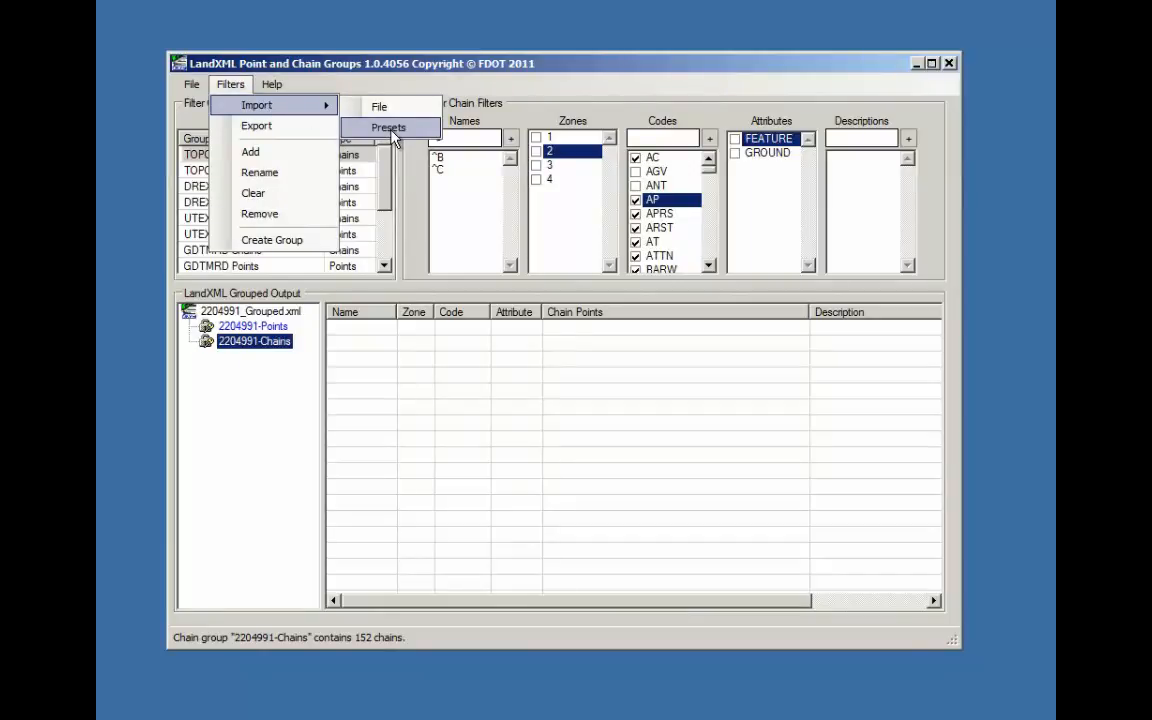
pyautogui.click(386, 112)
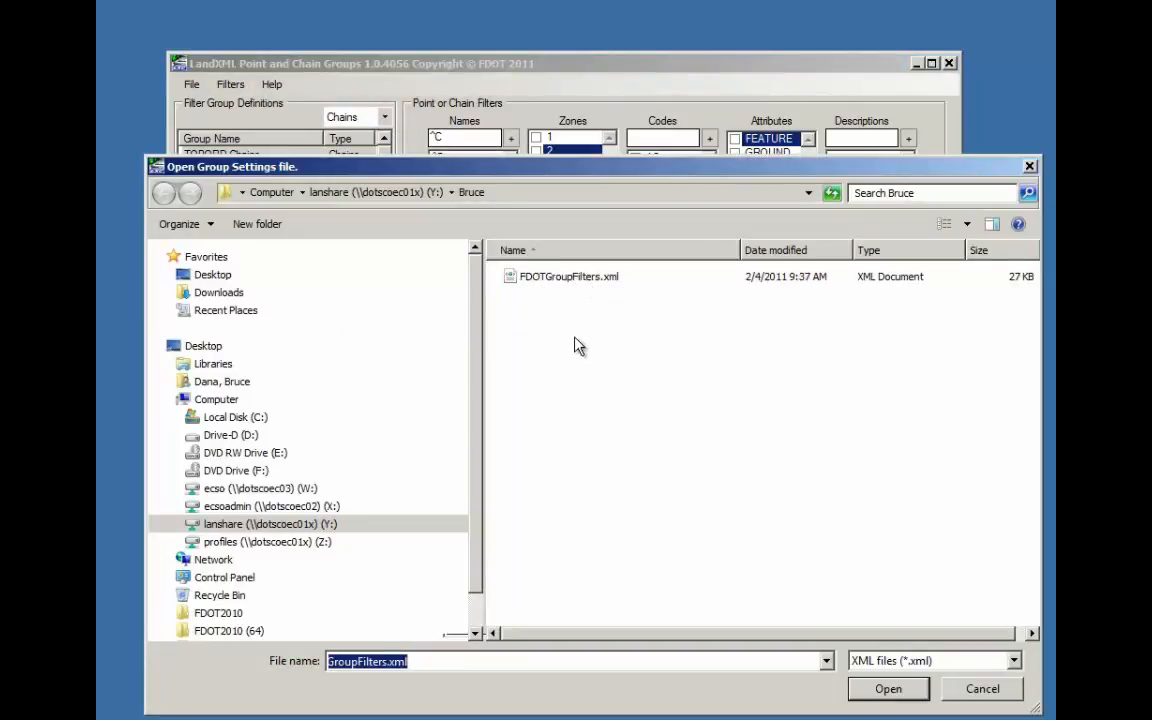
pyautogui.click(996, 691)
pyautogui.click(230, 84)
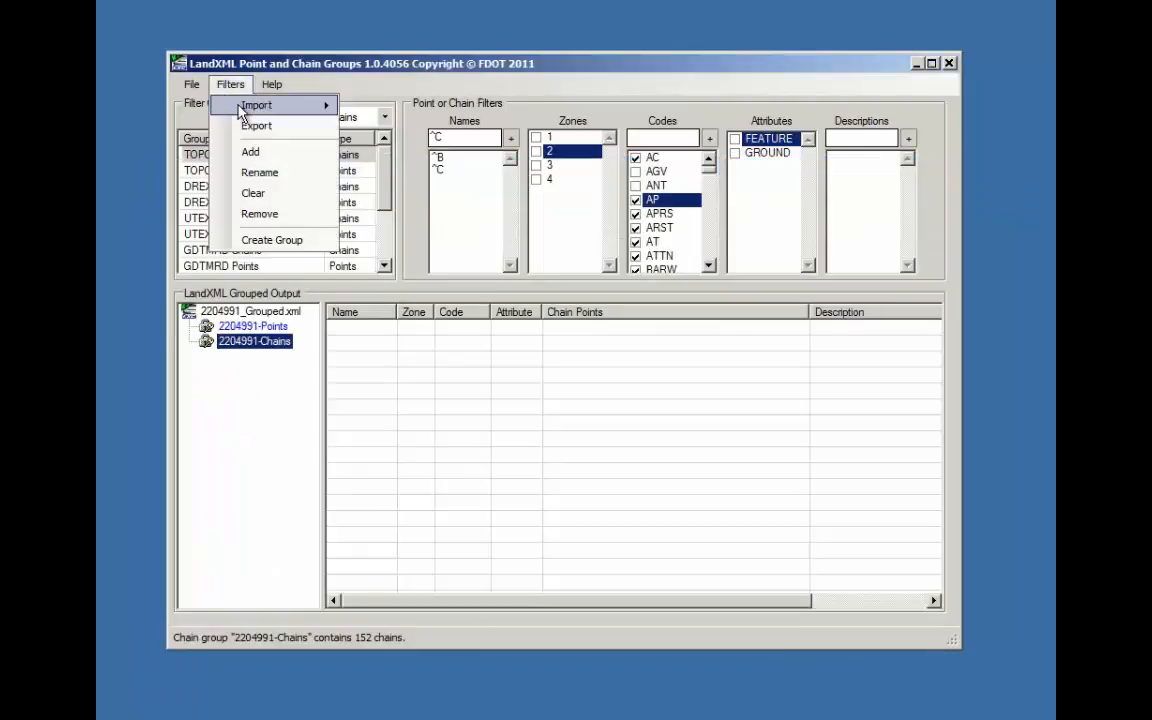
pyautogui.click(396, 112)
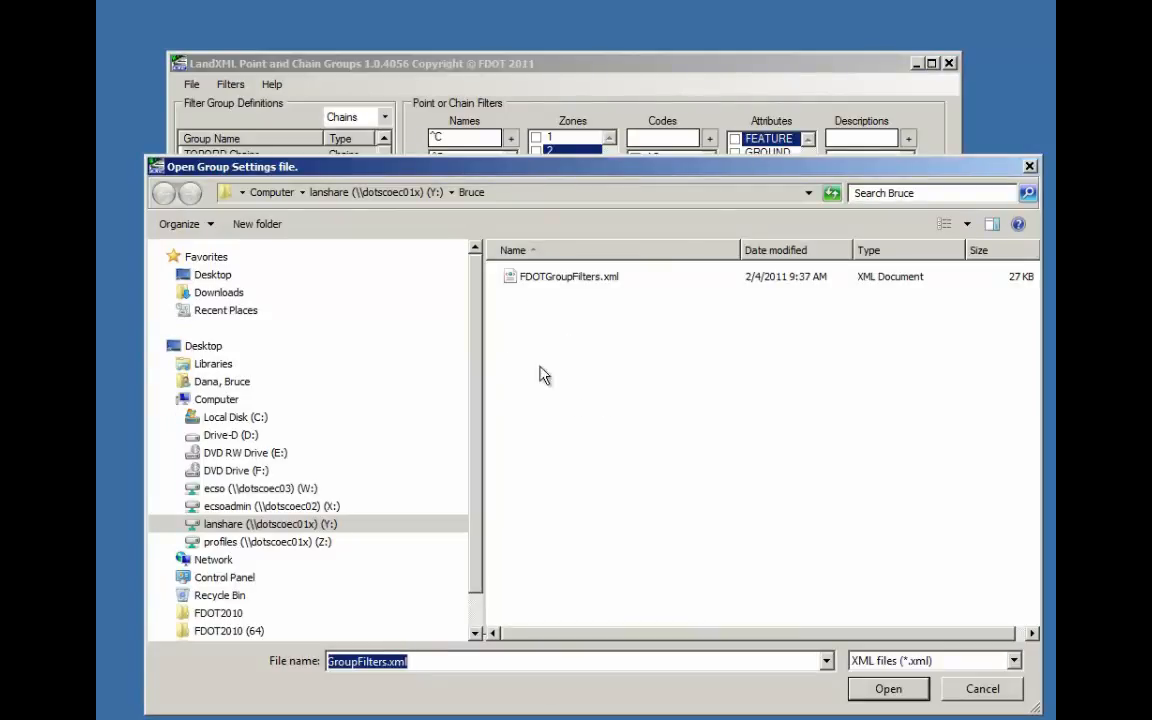
pyautogui.click(966, 686)
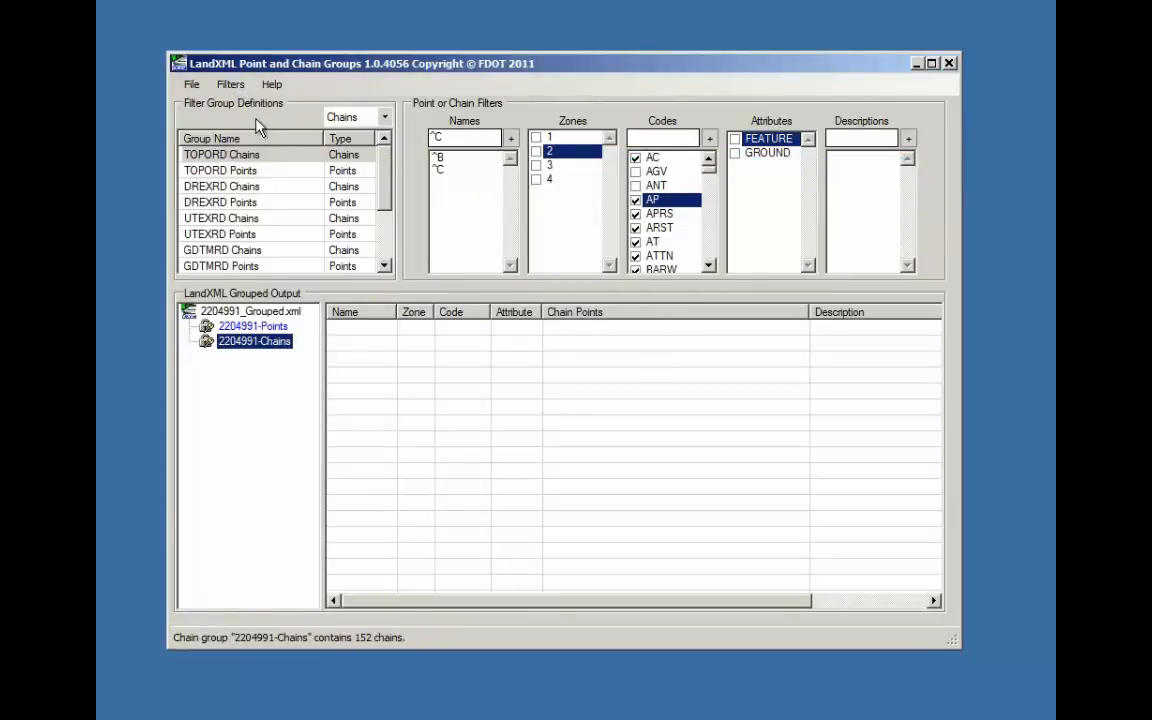
# Review the filter settings of the TOPORD and DREXRD group definitions and the commands available for DREXRD Points
pyautogui.click(234, 169)
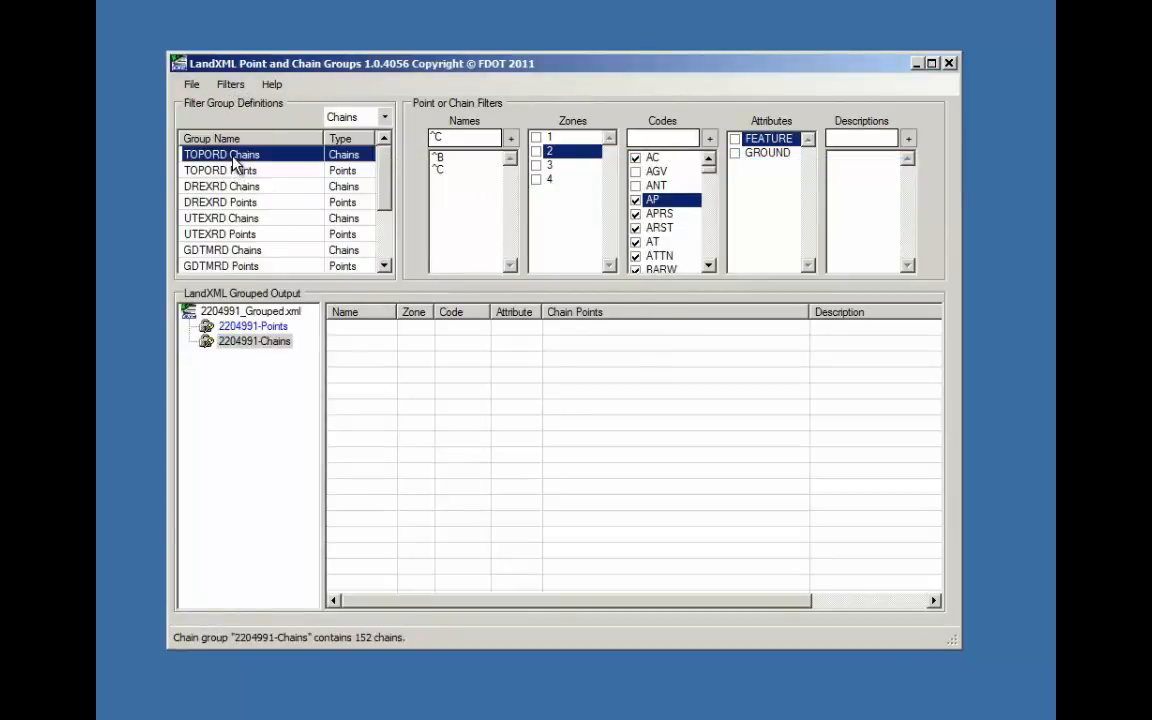
pyautogui.click(235, 188)
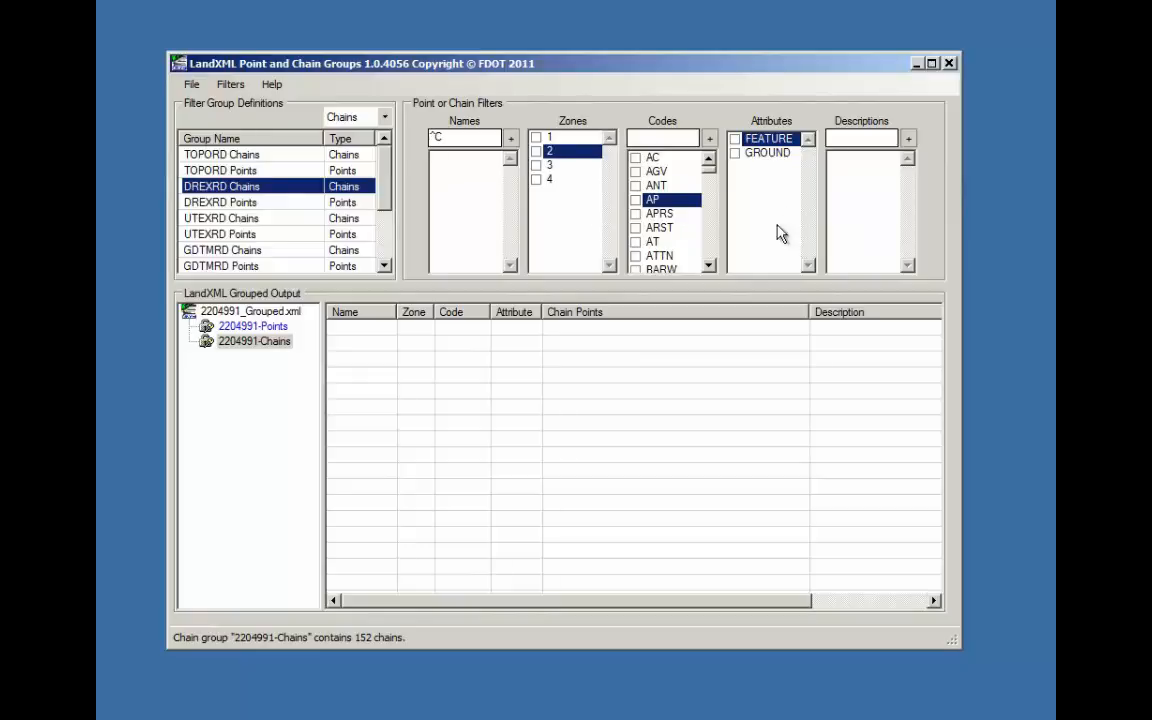
pyautogui.click(232, 205)
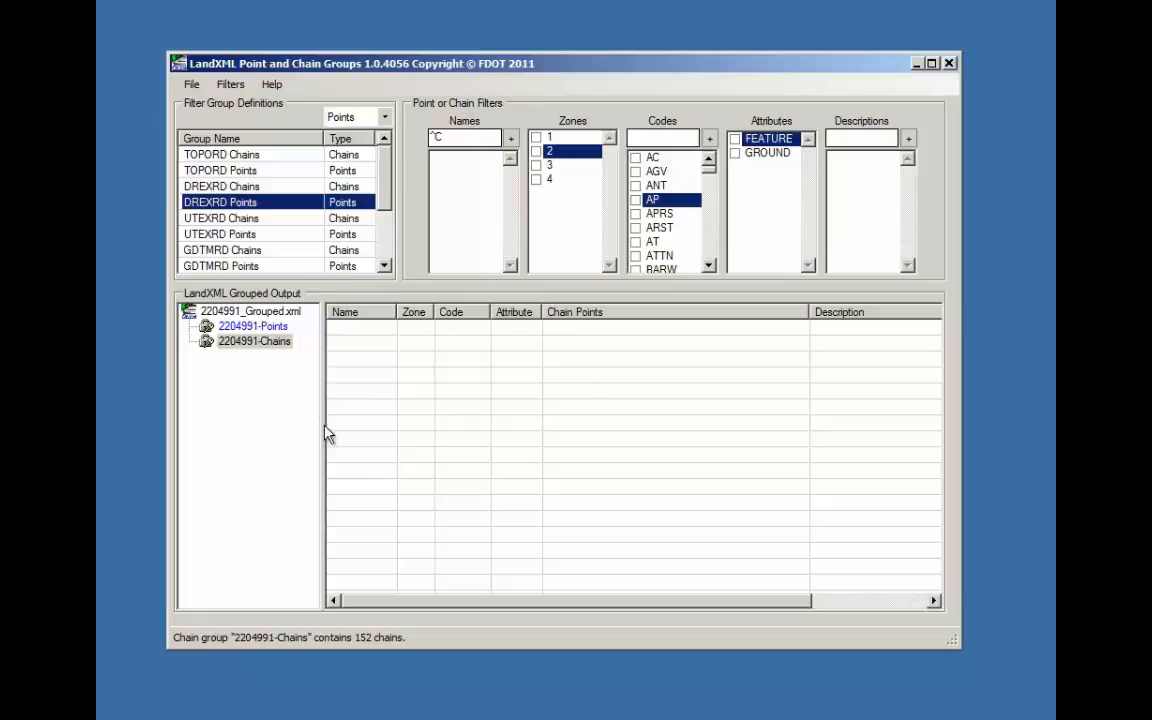
pyautogui.rightClick(234, 201)
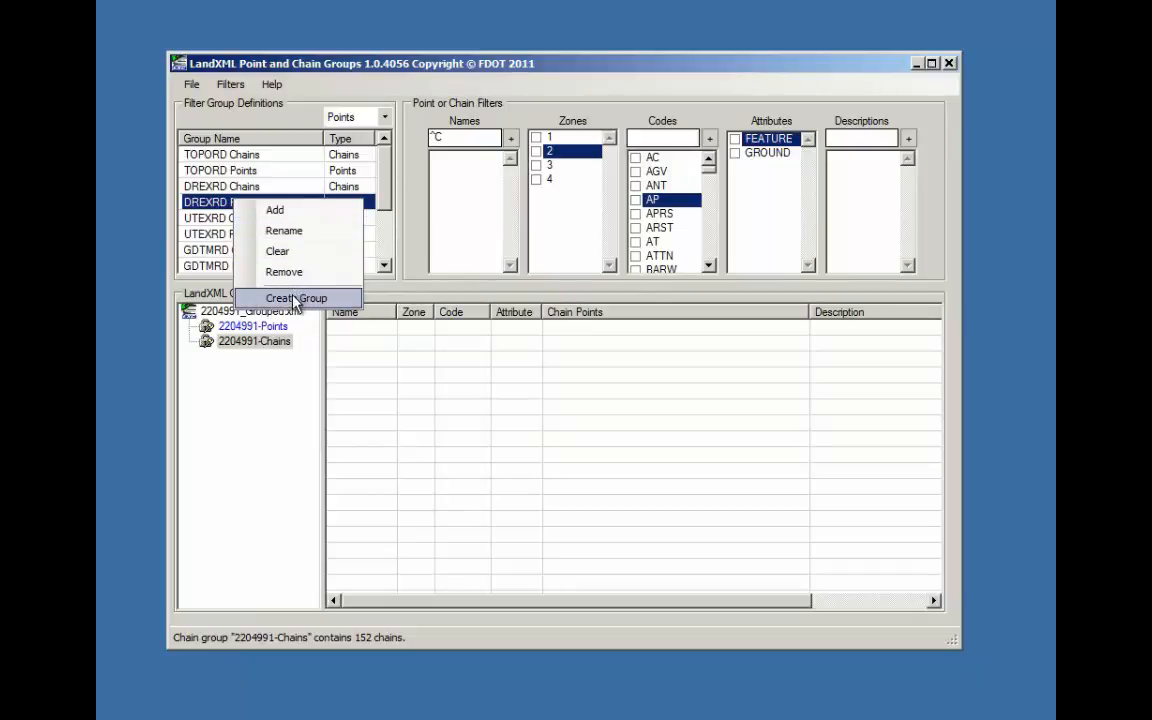
pyautogui.click(287, 211)
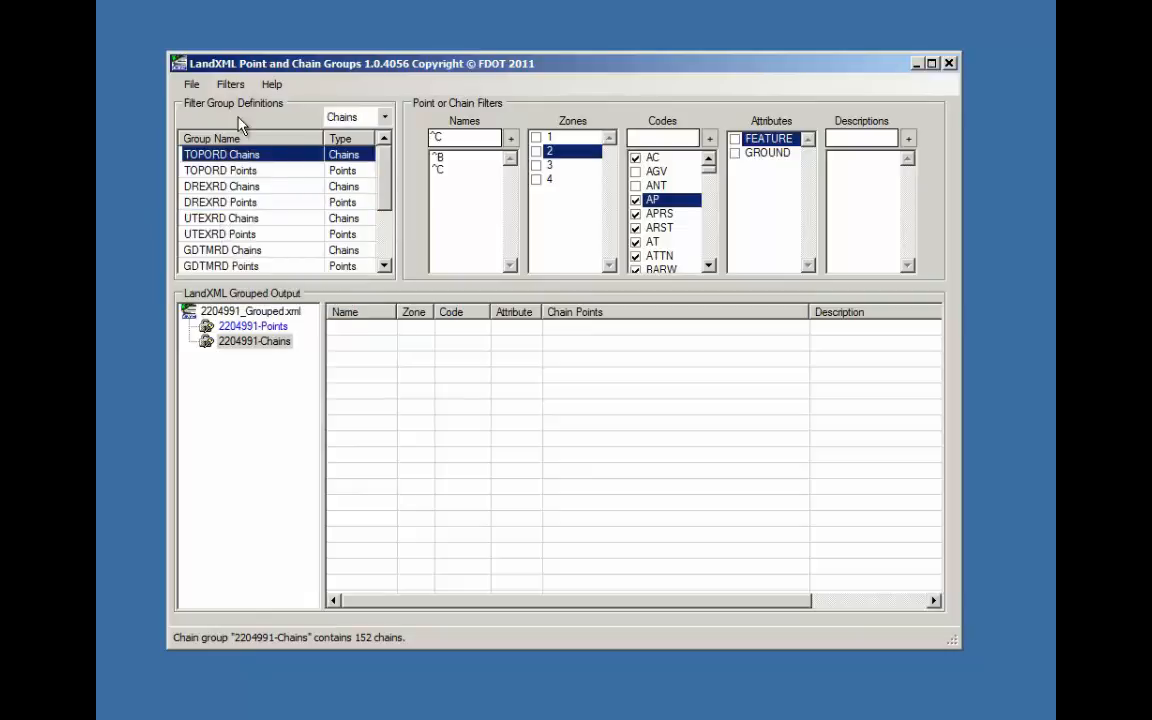
# Export the current filter settings to a new XML file named with the user's first name followed by 'sFilters
pyautogui.click(230, 84)
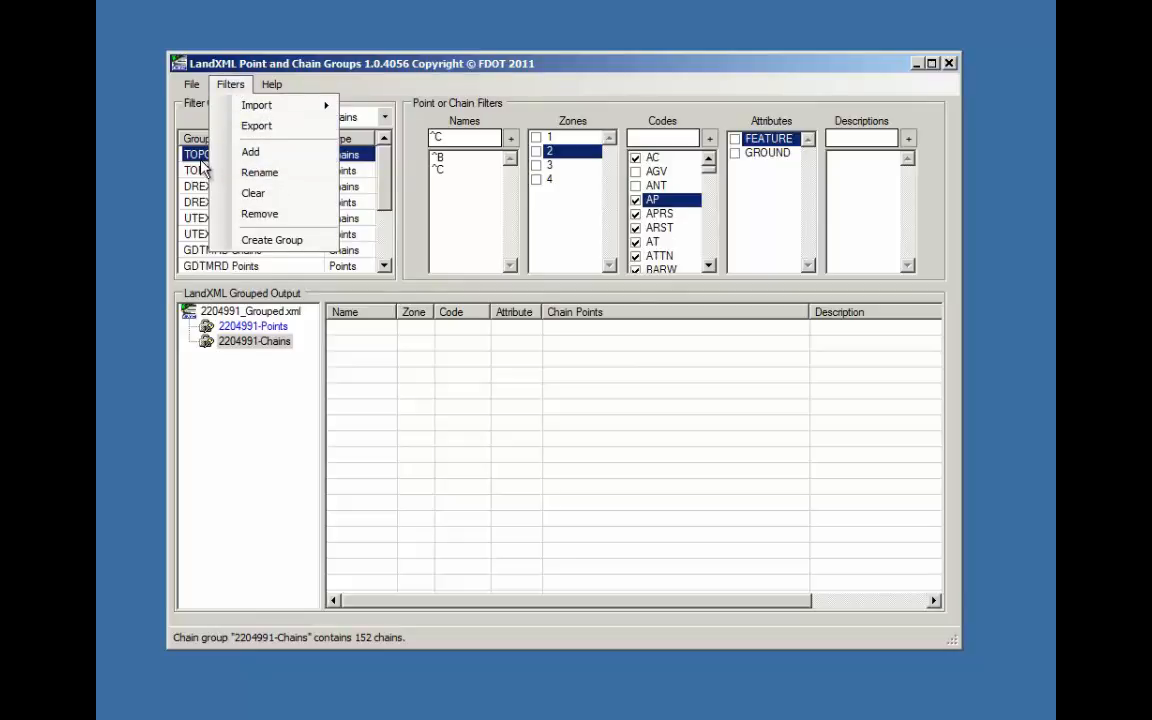
pyautogui.click(287, 160)
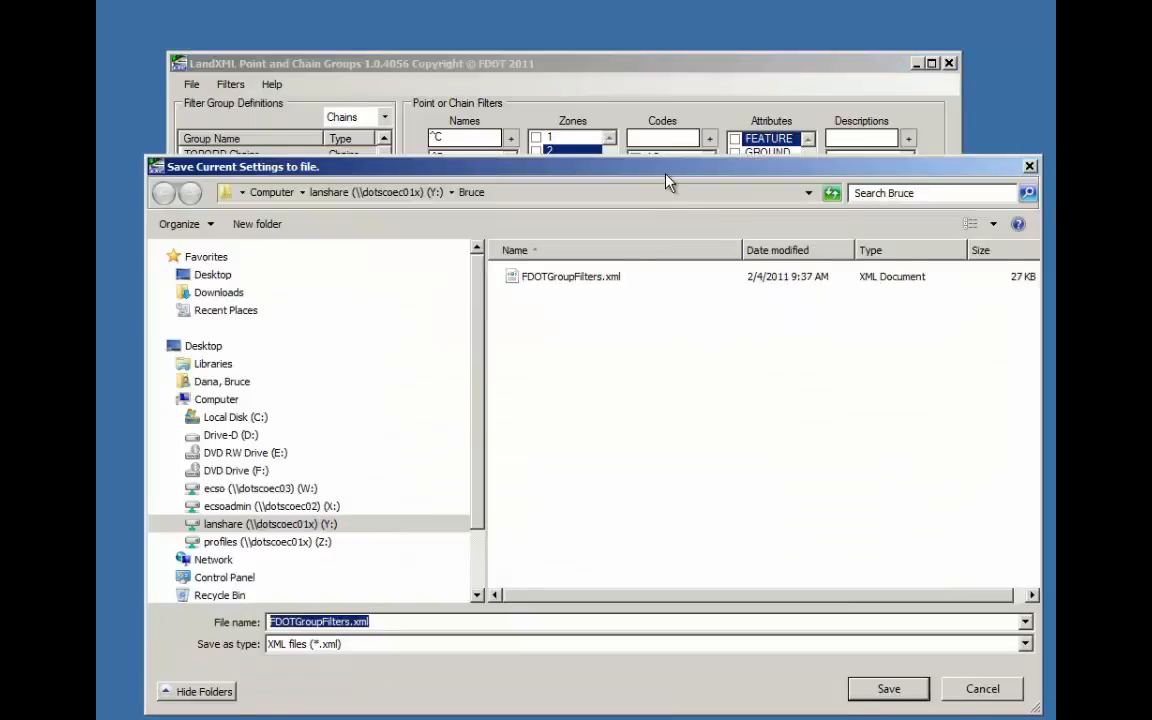
pyautogui.moveTo(666, 177); pyautogui.dragTo(642, 29)
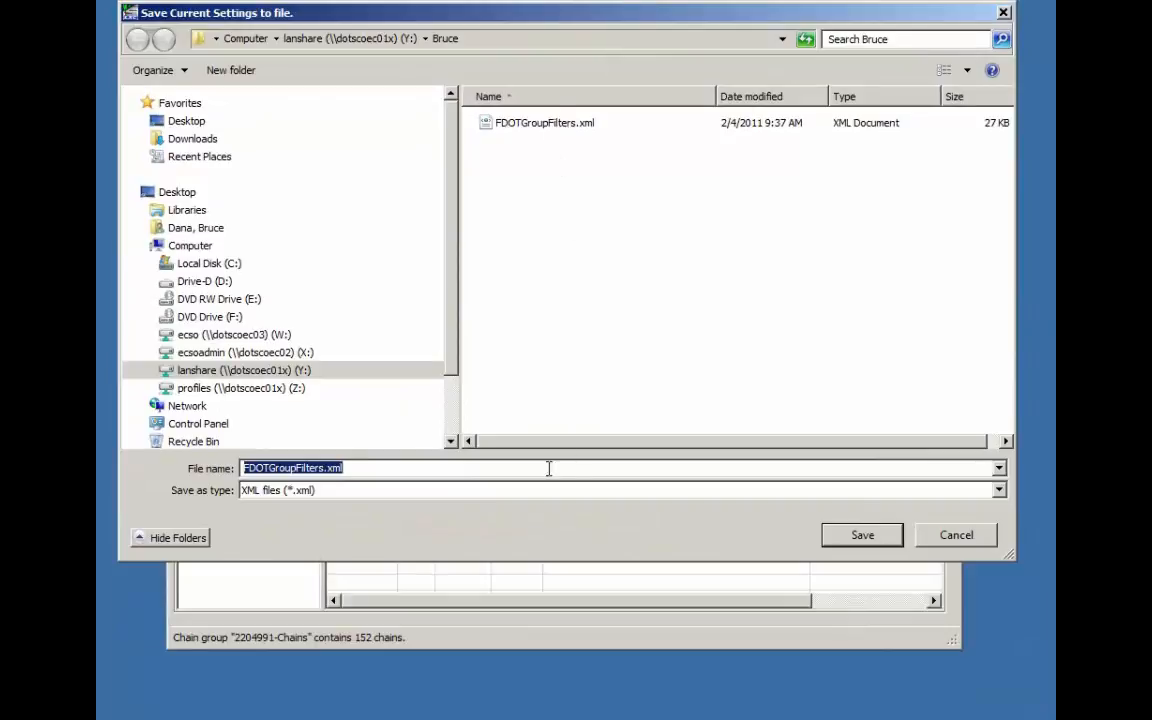
pyautogui.click(326, 468)
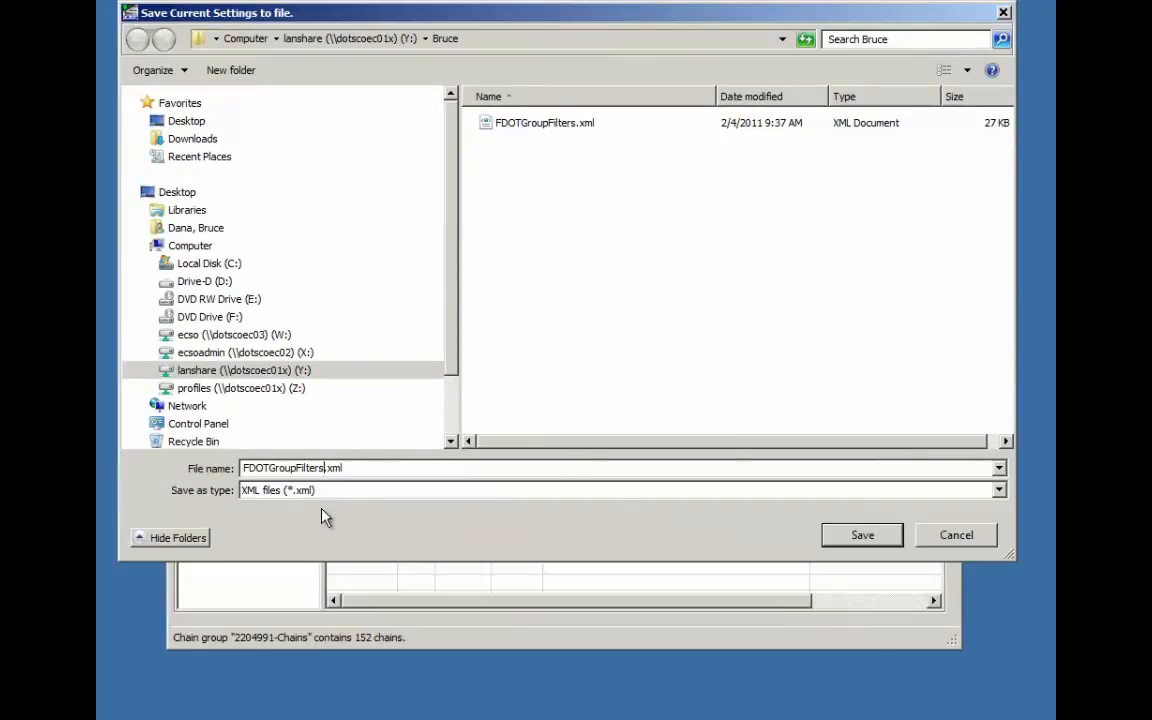
pyautogui.press('BackSpace')
pyautogui.press('BackSpace')
pyautogui.press('BackSpace')
pyautogui.press('BackSpace')
pyautogui.press('BackSpace')
pyautogui.press('BackSpace')
pyautogui.press('BackSpace')
pyautogui.press('BackSpace')
pyautogui.press('BackSpace')
pyautogui.press('BackSpace')
pyautogui.press('BackSpace')
pyautogui.press('BackSpace')
pyautogui.press('BackSpace')
pyautogui.press('BackSpace')
pyautogui.press('BackSpace')
pyautogui.press('BackSpace')
pyautogui.write("Bruce'sFilters")
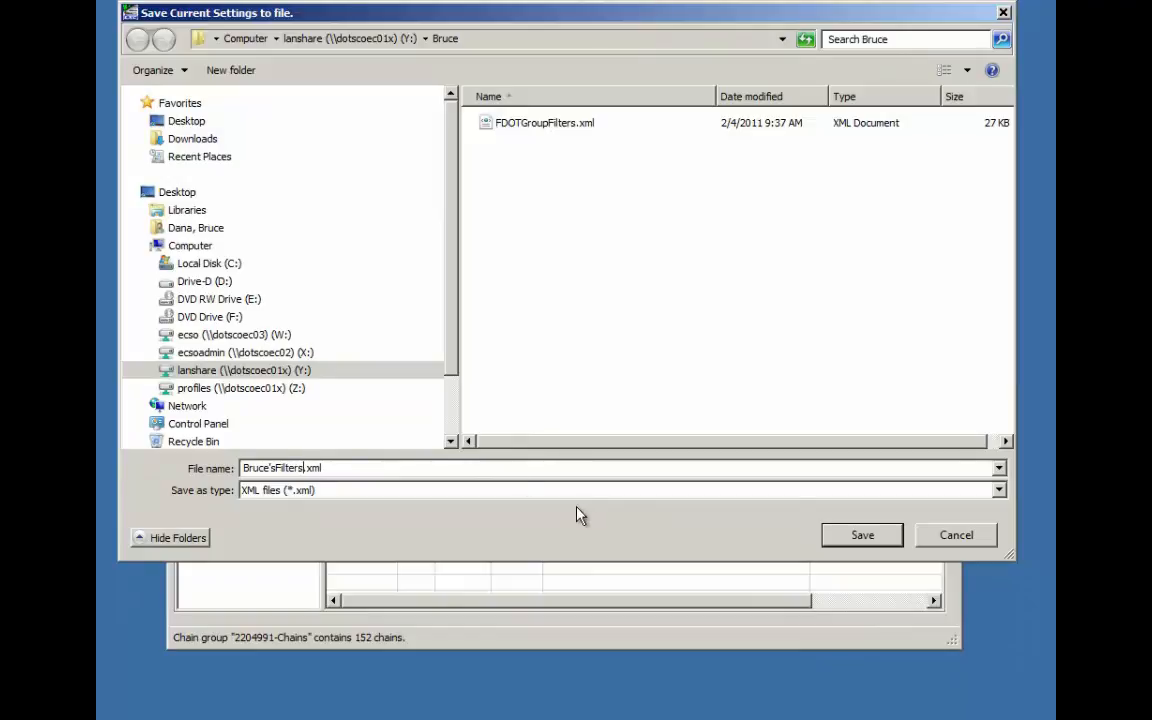
pyautogui.click(865, 540)
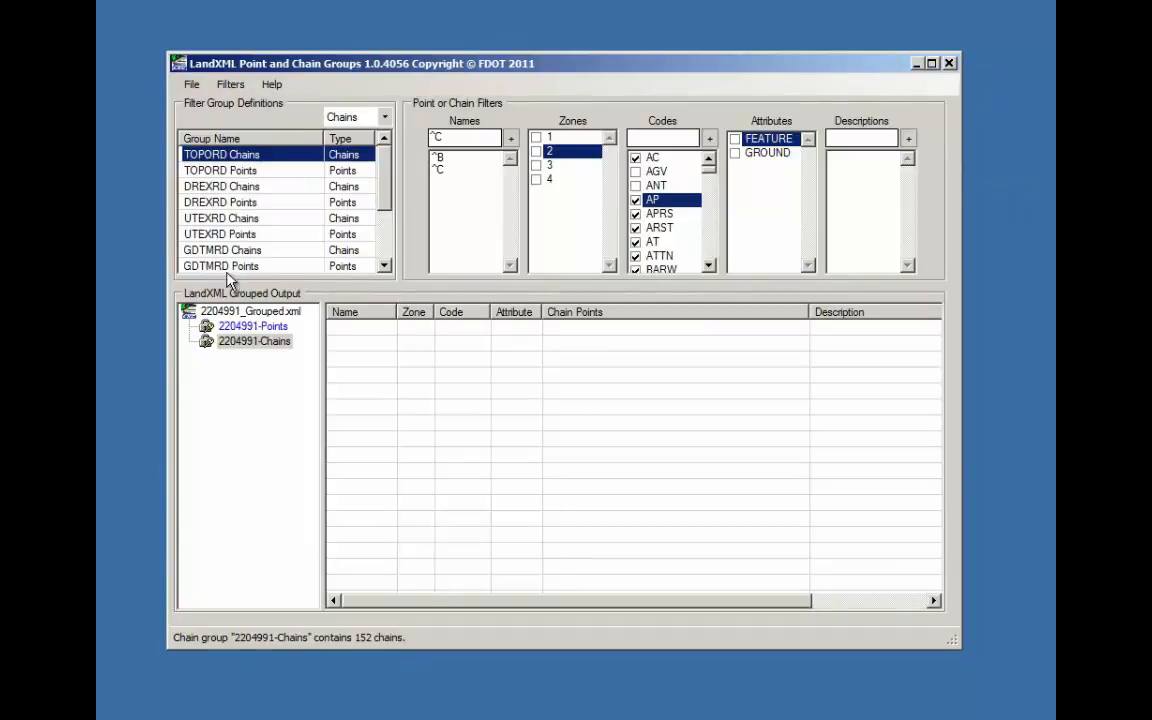
# Import the preset filter groups into the filter group definitions
pyautogui.click(230, 84)
pyautogui.moveTo(255, 105)
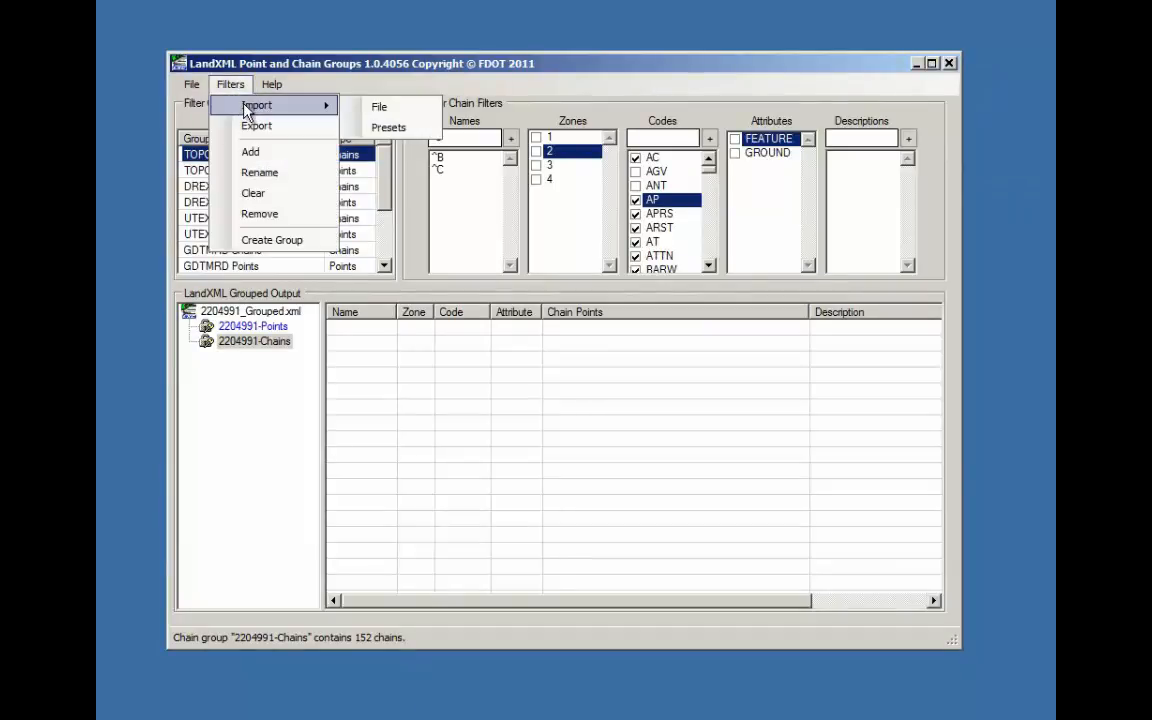
pyautogui.click(388, 128)
pyautogui.click(238, 86)
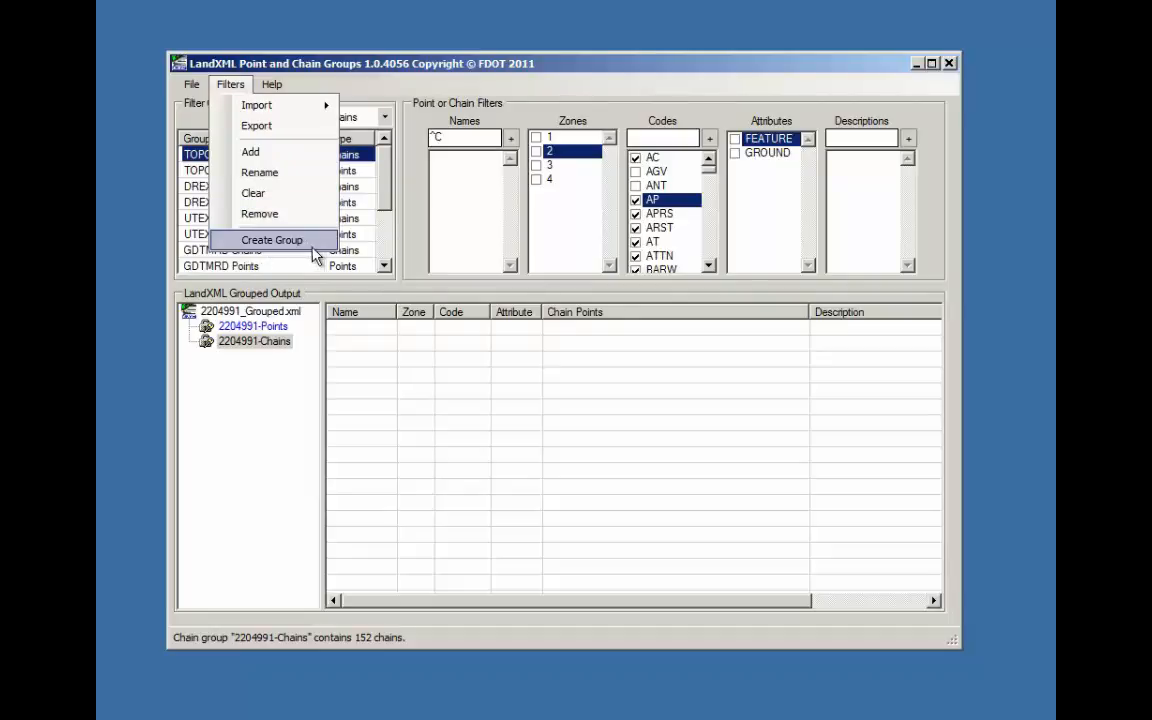
pyautogui.click(447, 298)
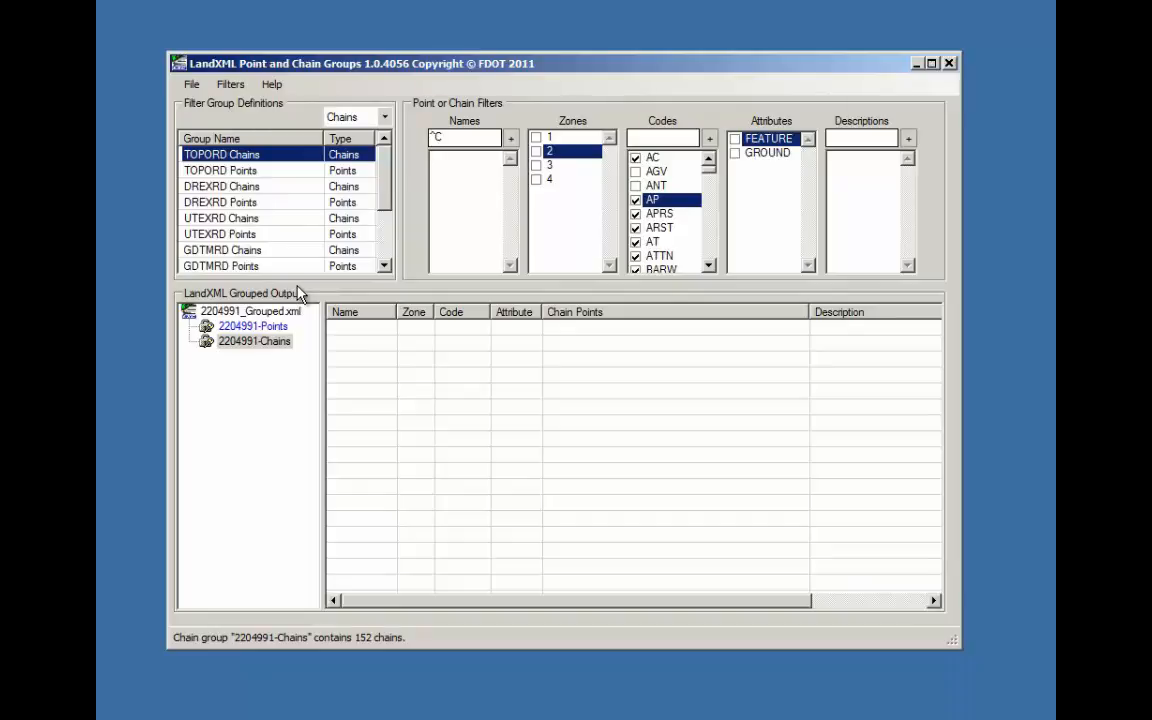
# Add a filter group of type Chains named Trees and remove it again
pyautogui.click(230, 85)
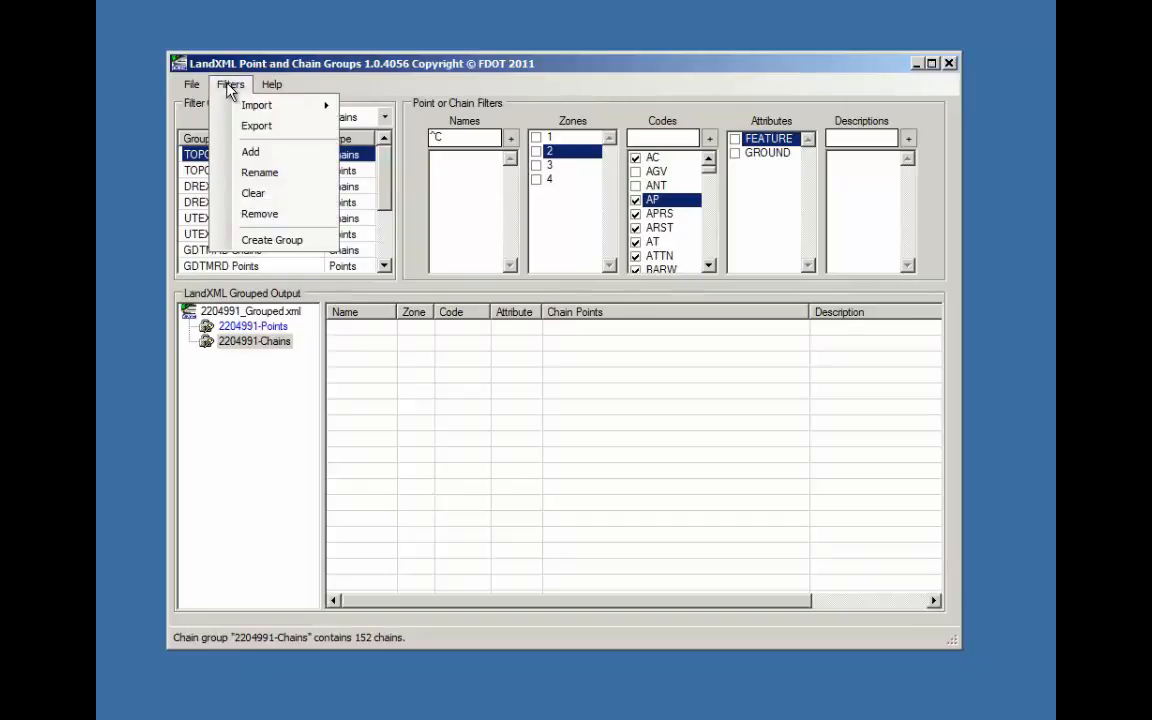
pyautogui.click(250, 151)
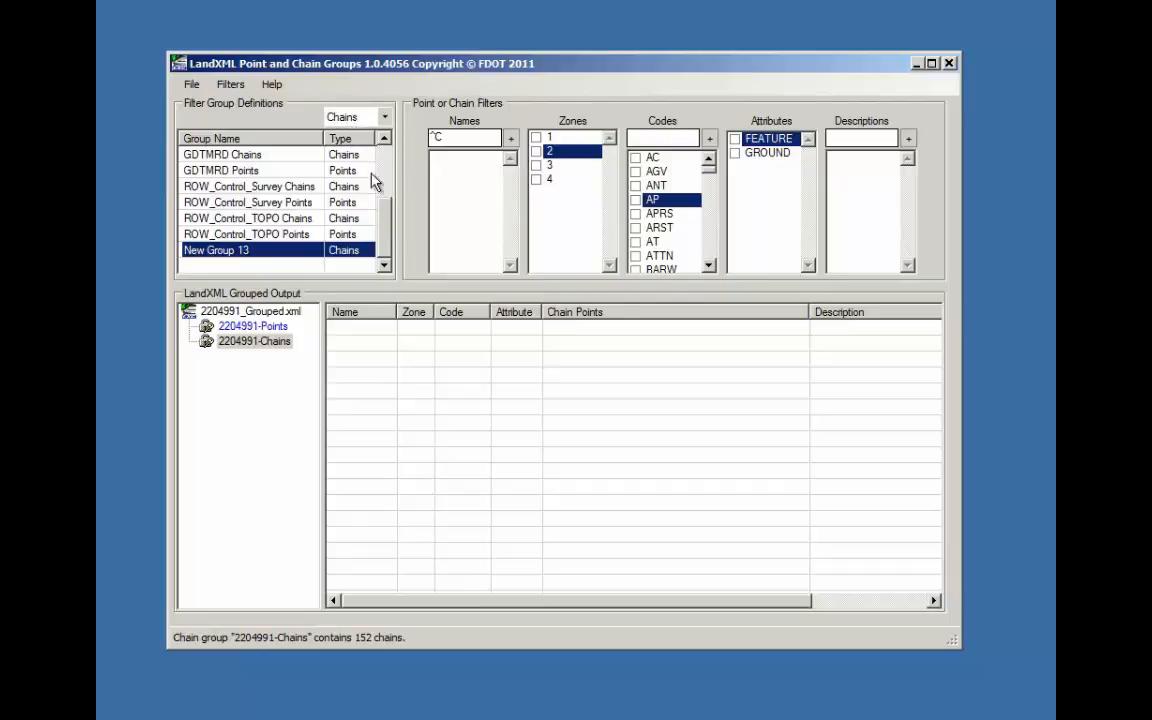
pyautogui.rightClick(245, 254)
pyautogui.click(276, 280)
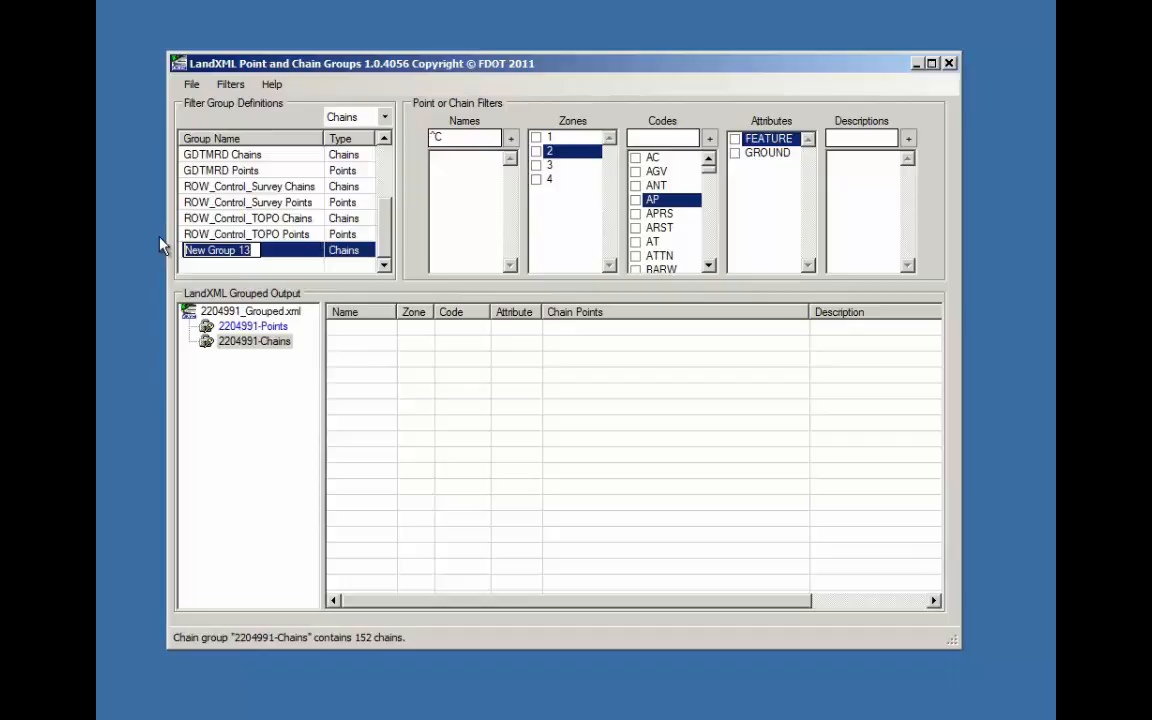
pyautogui.write('Trees')
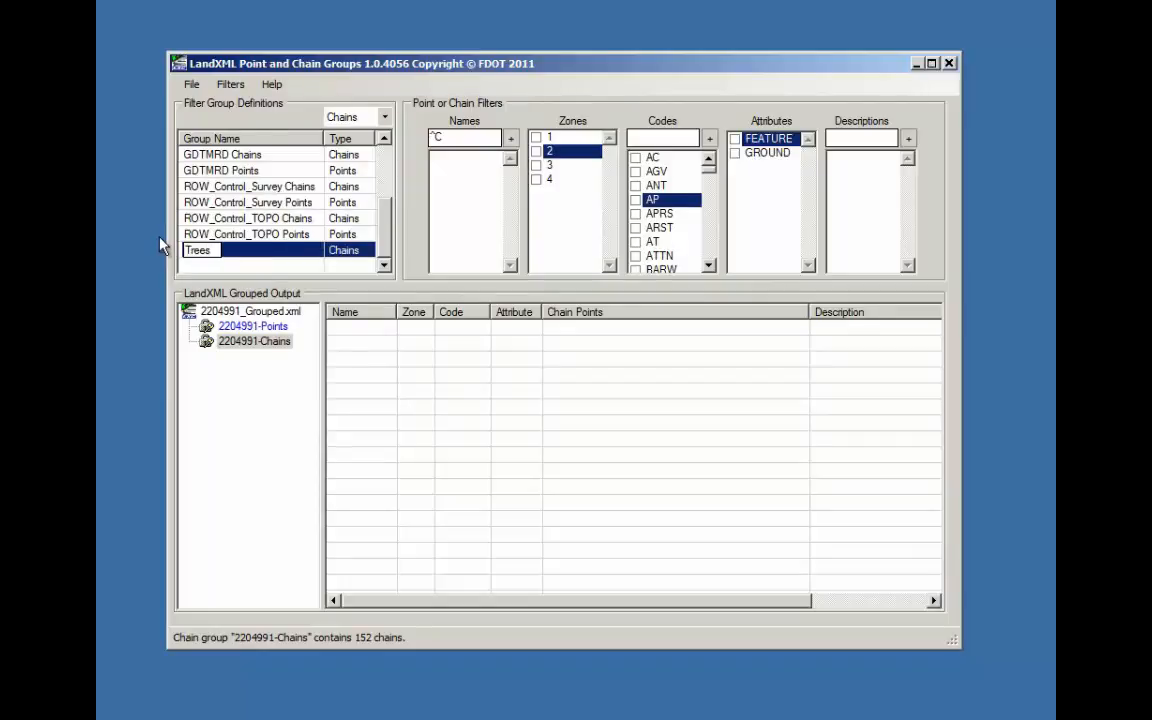
pyautogui.click(278, 266)
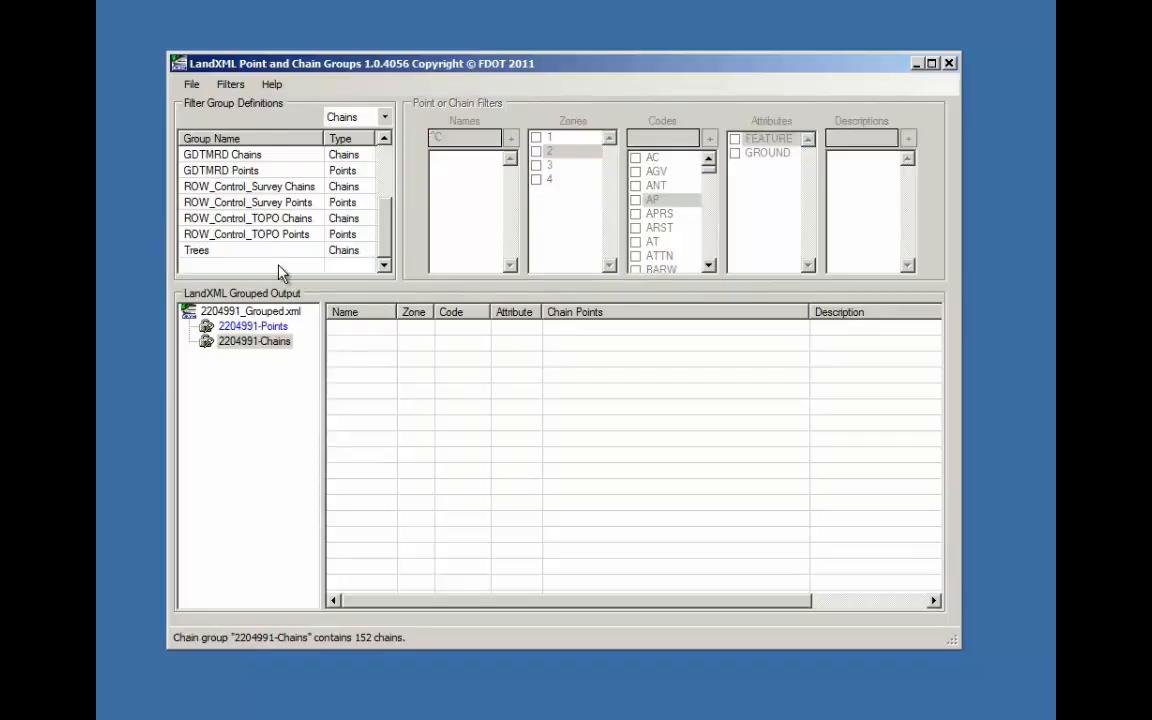
pyautogui.click(352, 255)
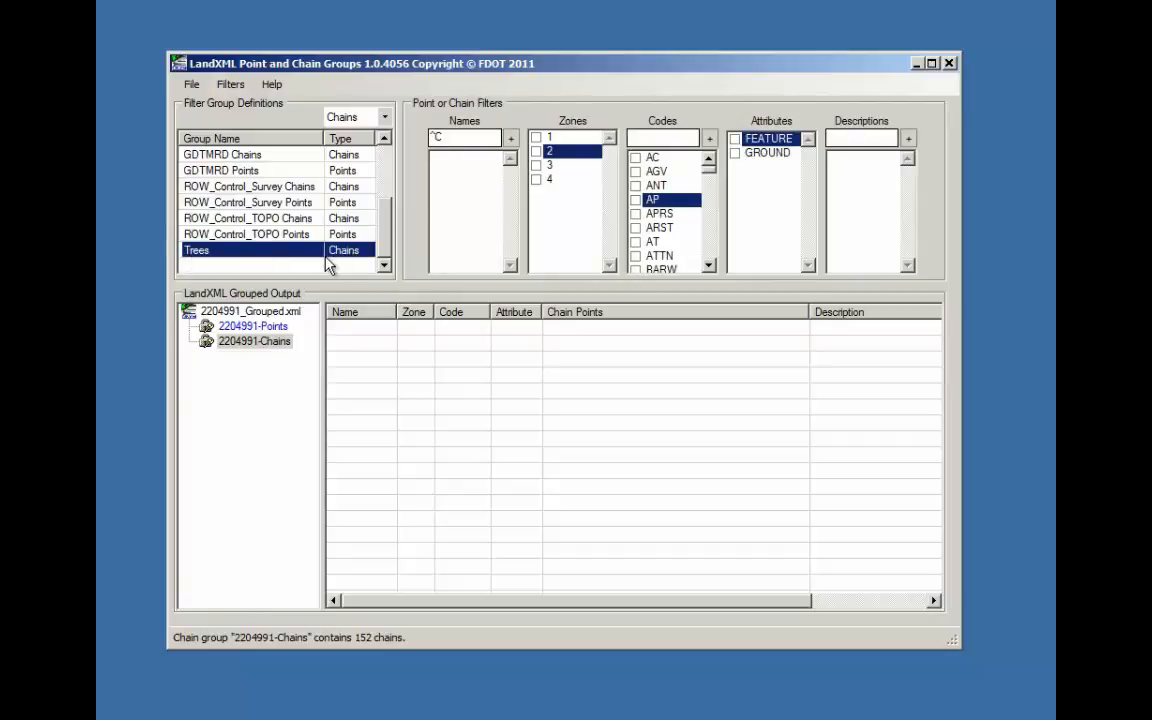
pyautogui.rightClick(236, 256)
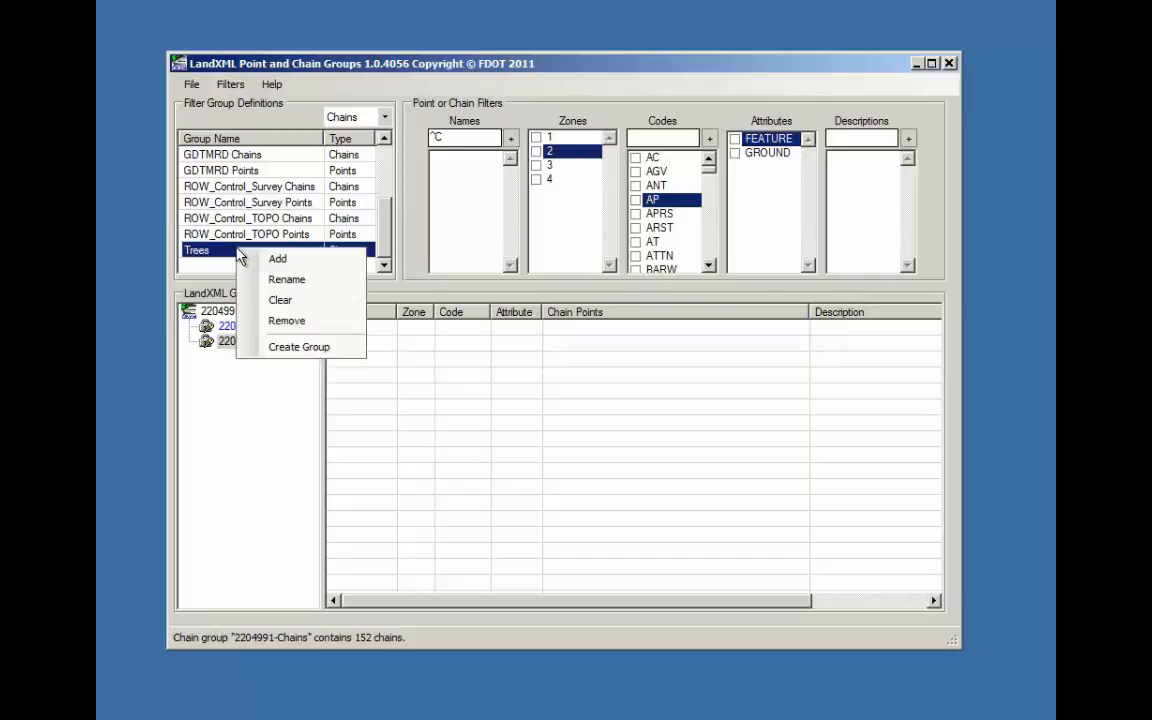
pyautogui.click(270, 318)
# Set the new group type to Points and add a filter group definition named Trees
pyautogui.click(384, 117)
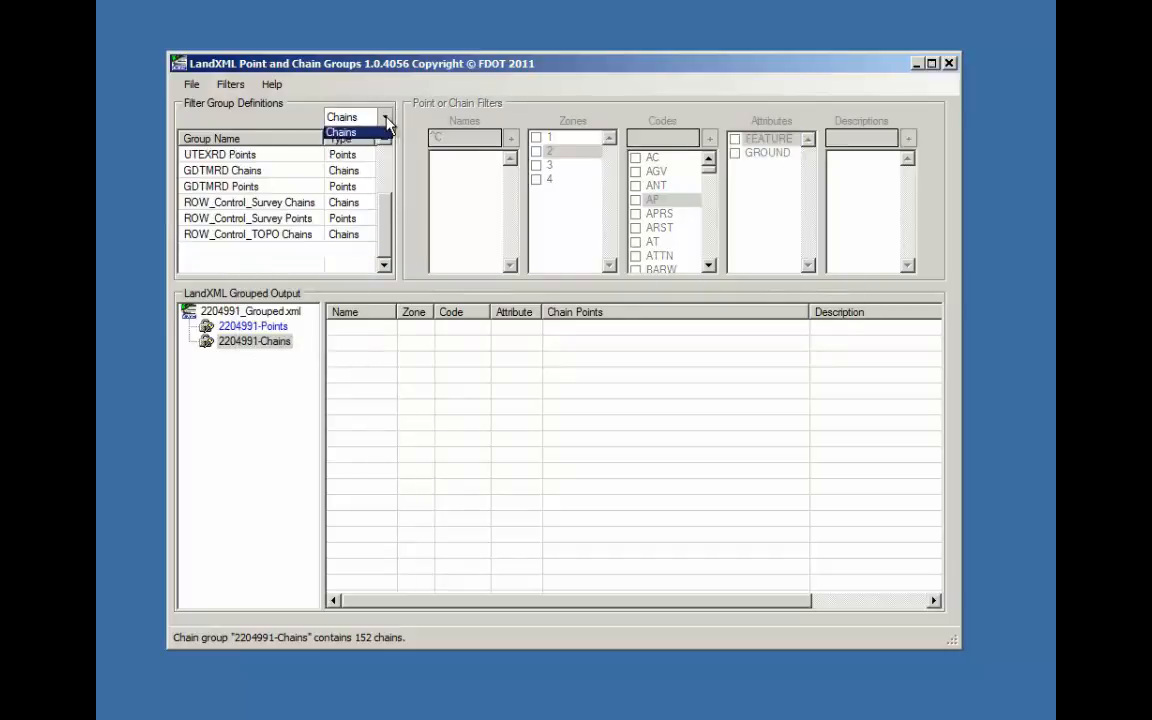
pyautogui.click(350, 132)
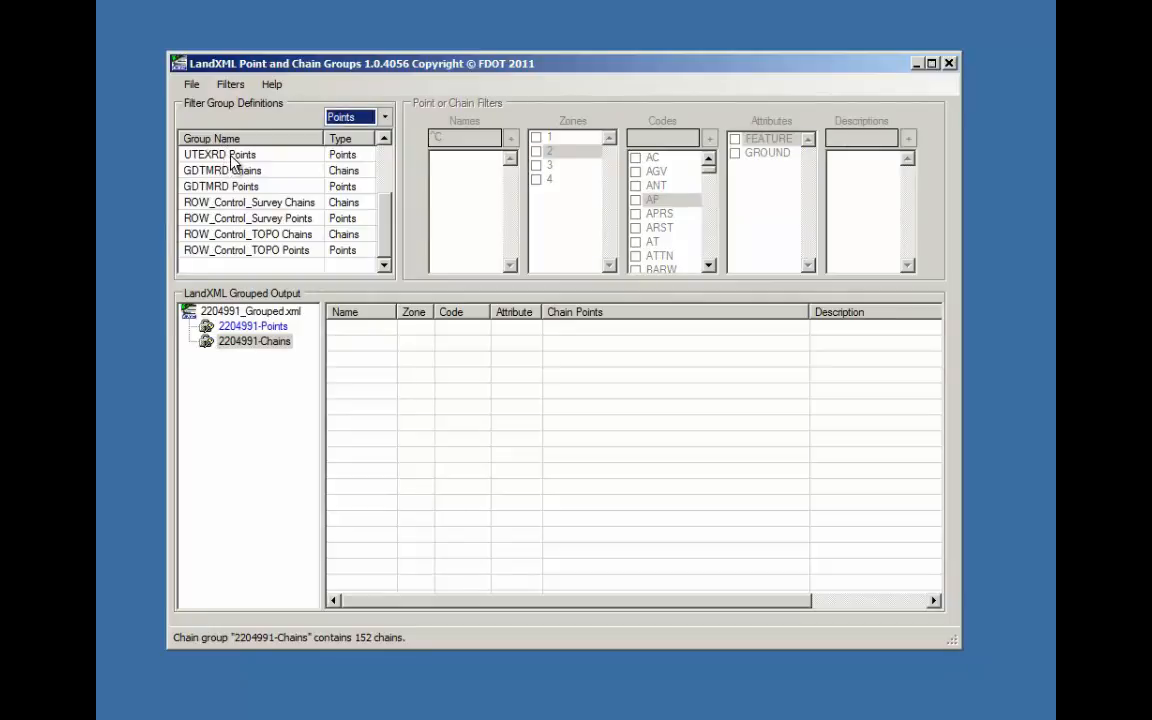
pyautogui.click(230, 84)
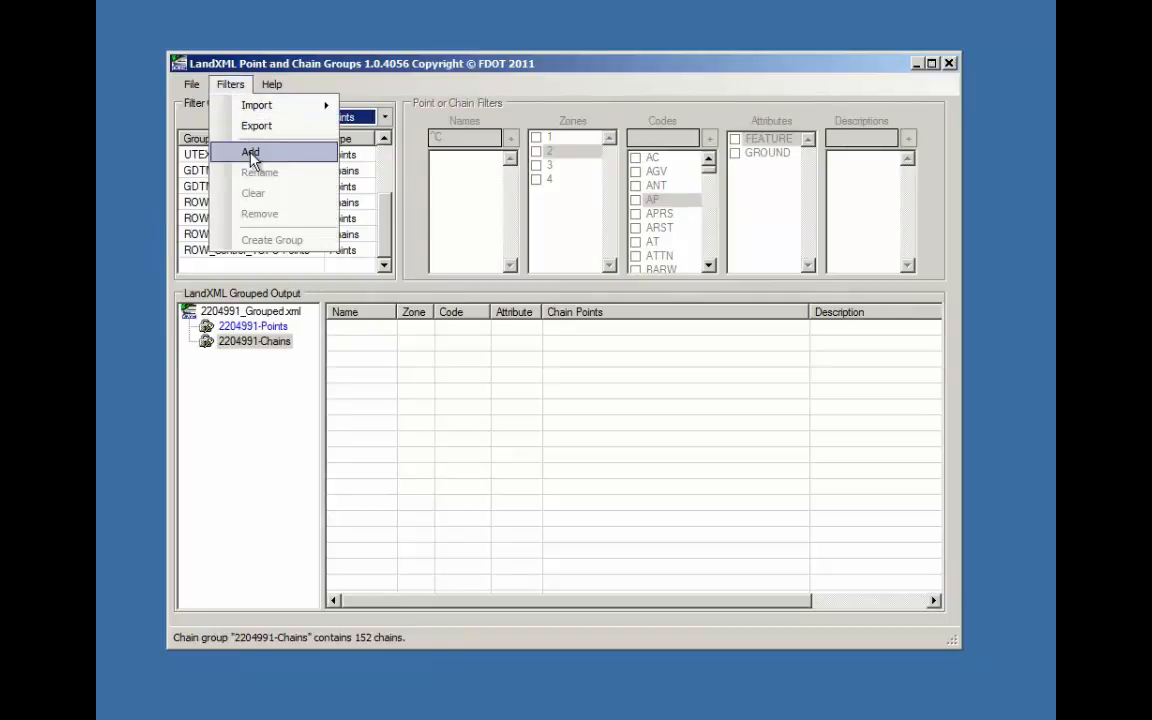
pyautogui.rightClick(237, 250)
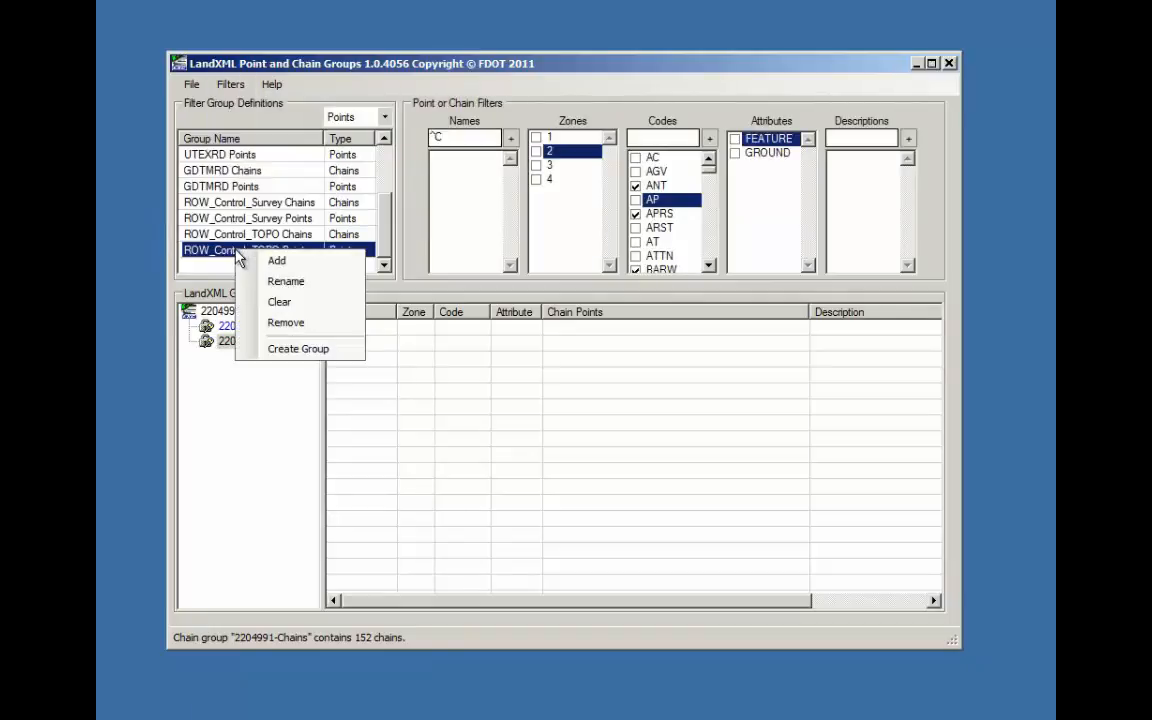
pyautogui.click(262, 262)
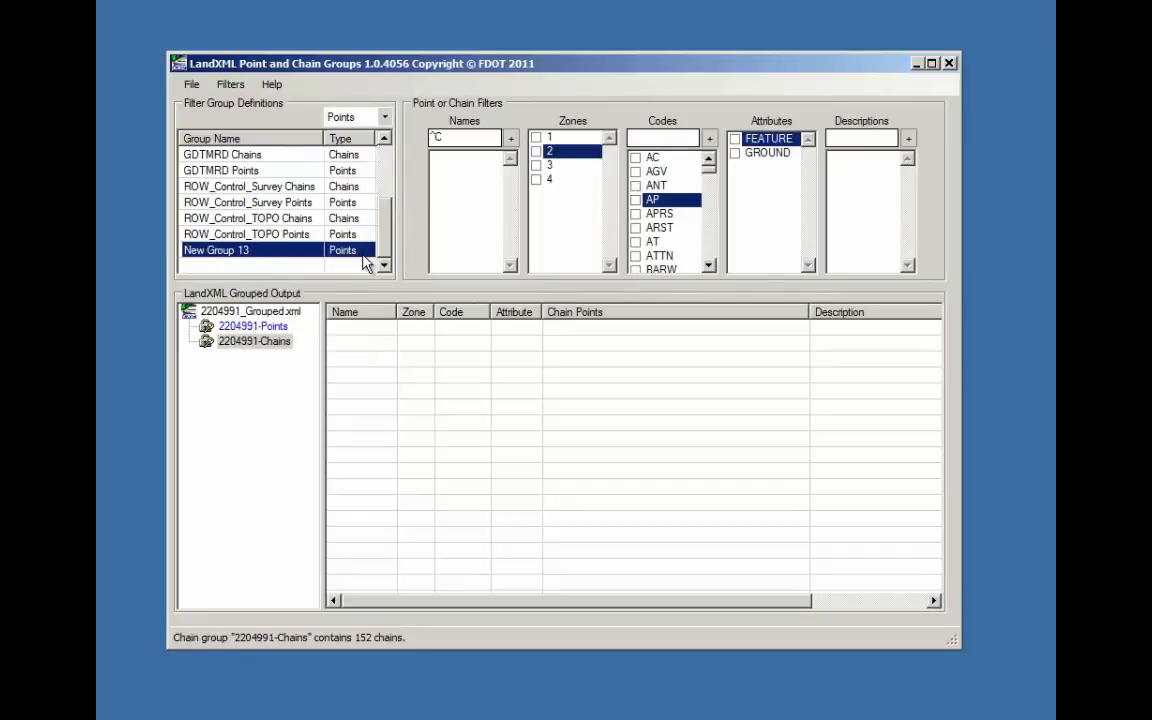
pyautogui.click(258, 252)
pyautogui.write('Trees')
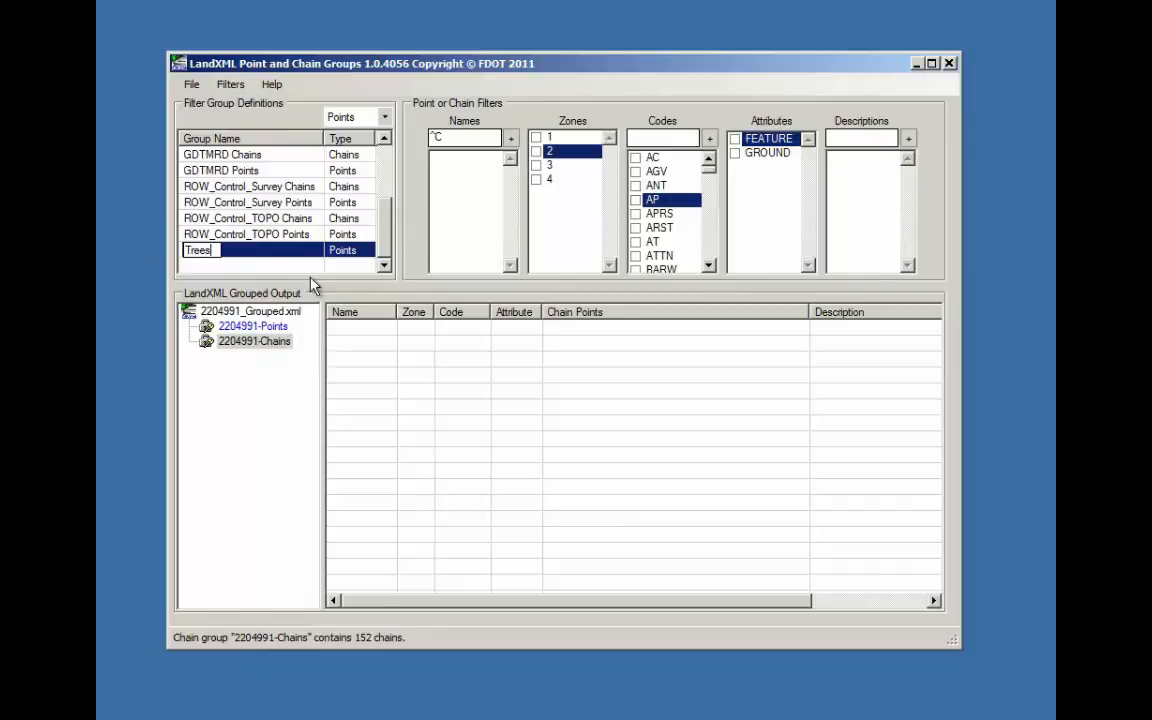
pyautogui.click(226, 263)
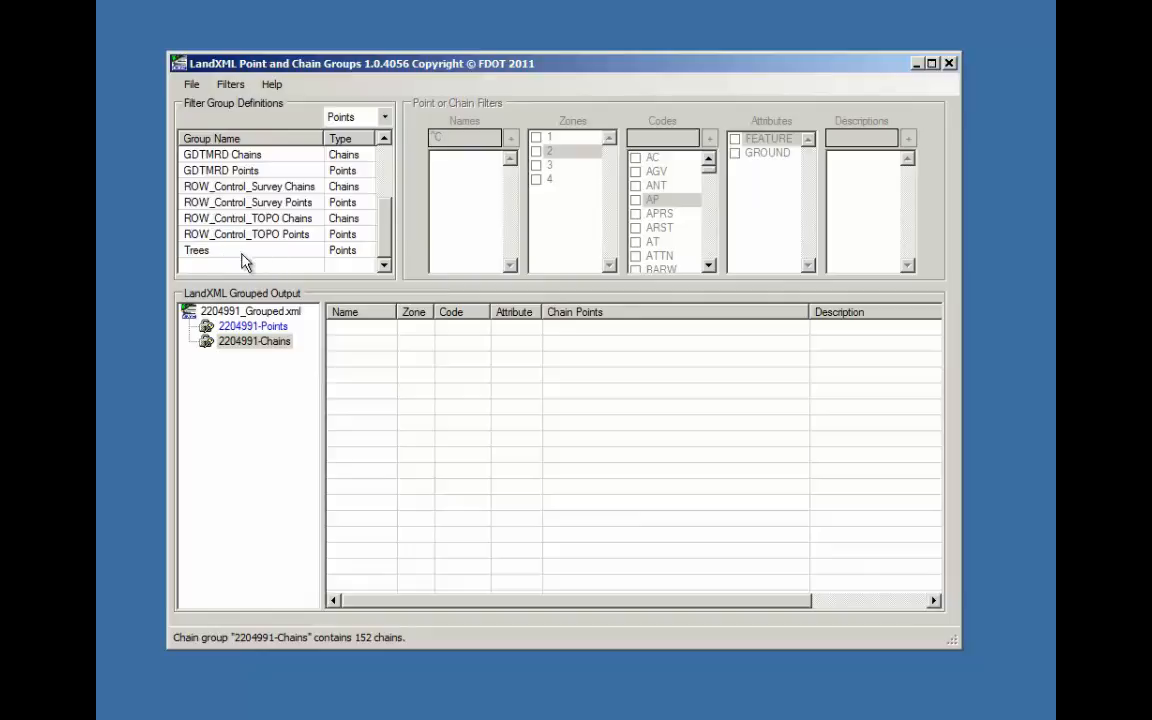
# Filter the Trees point group by all codes matching the expression ^tree
pyautogui.click(229, 254)
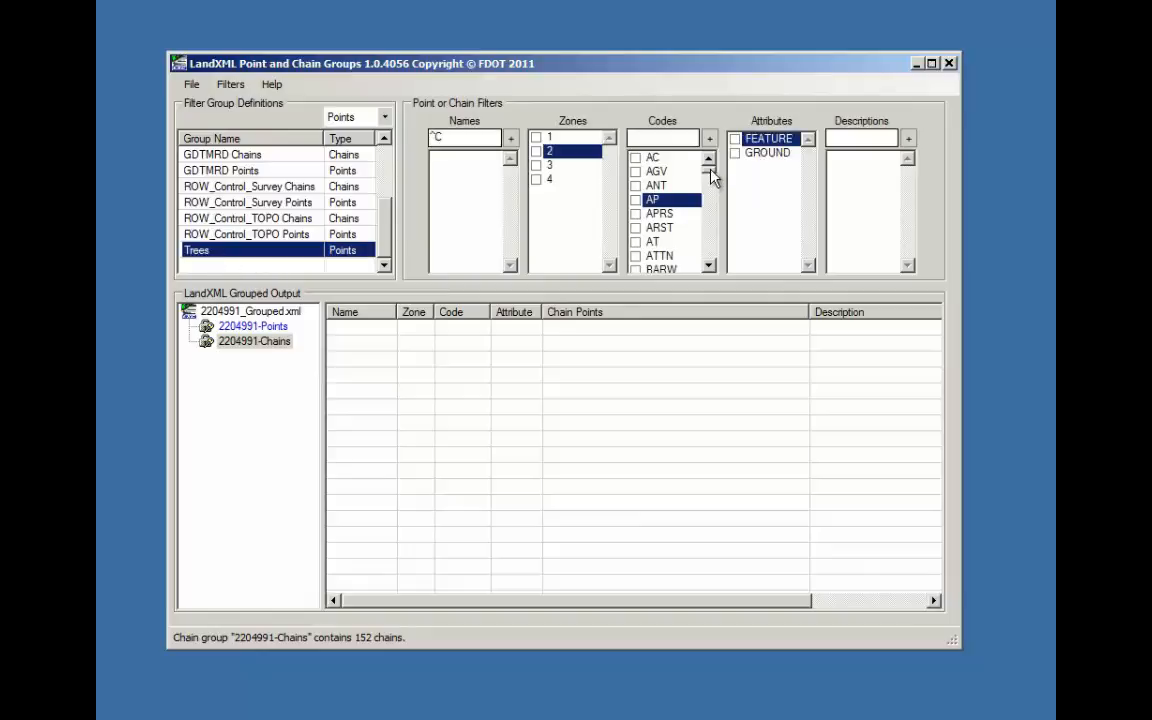
pyautogui.moveTo(714, 177); pyautogui.dragTo(700, 249)
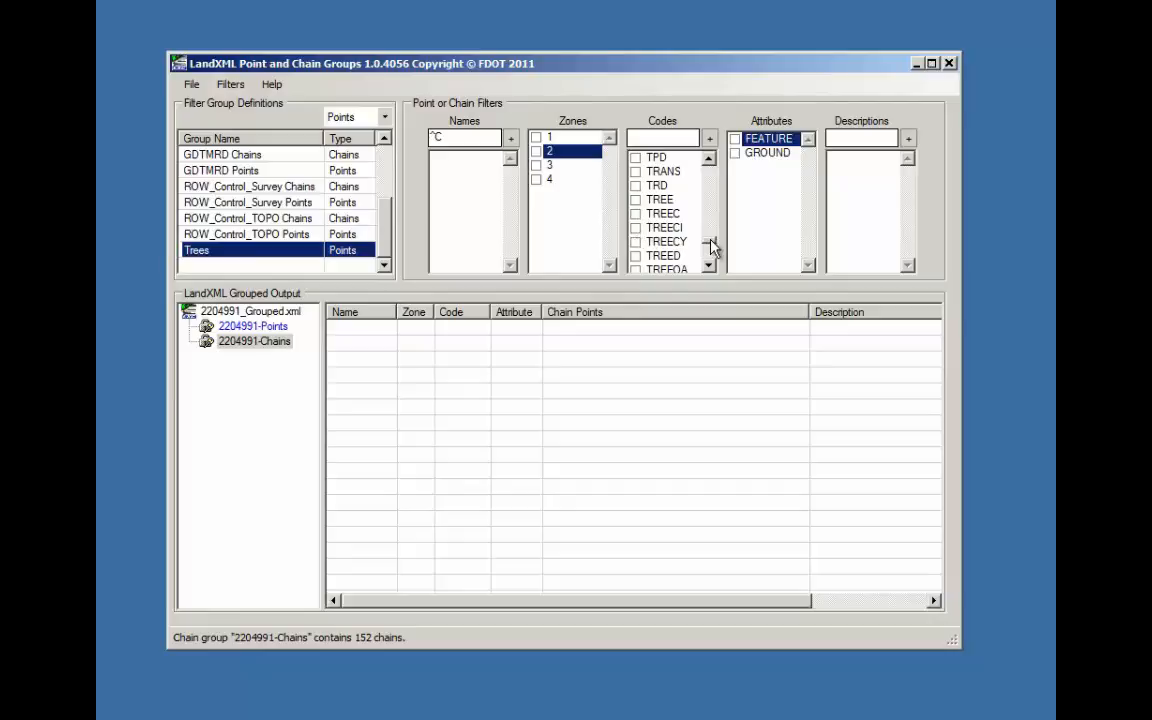
pyautogui.moveTo(712, 247); pyautogui.dragTo(680, 247)
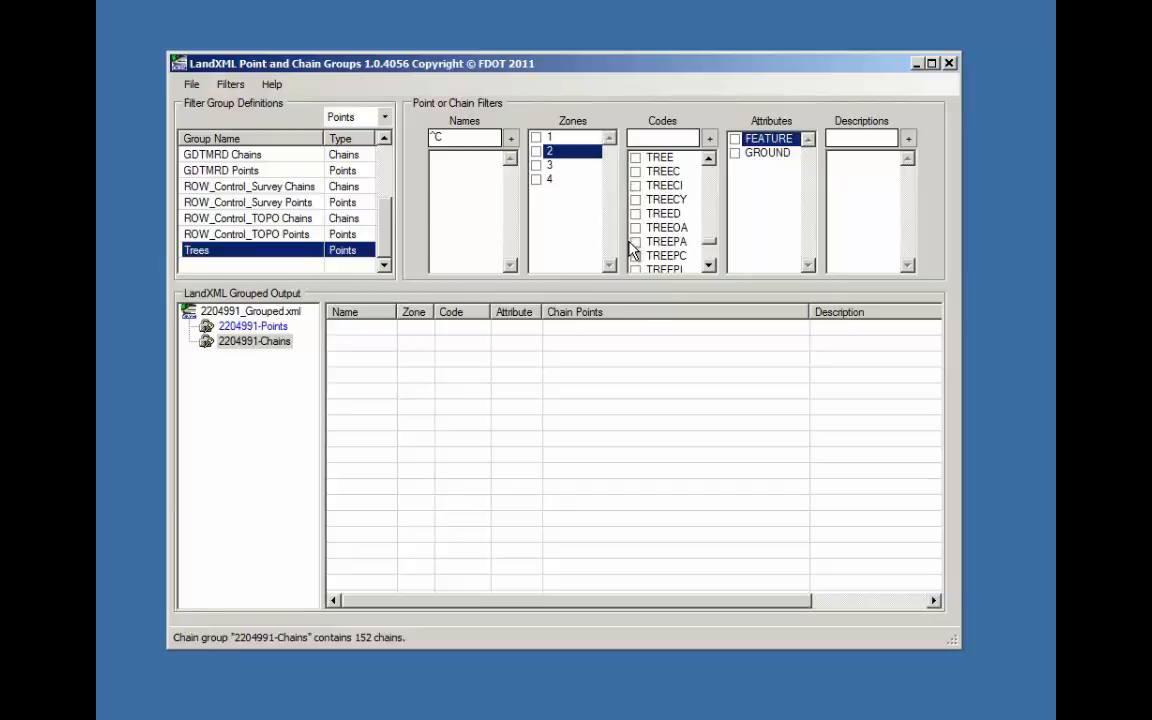
pyautogui.click(640, 136)
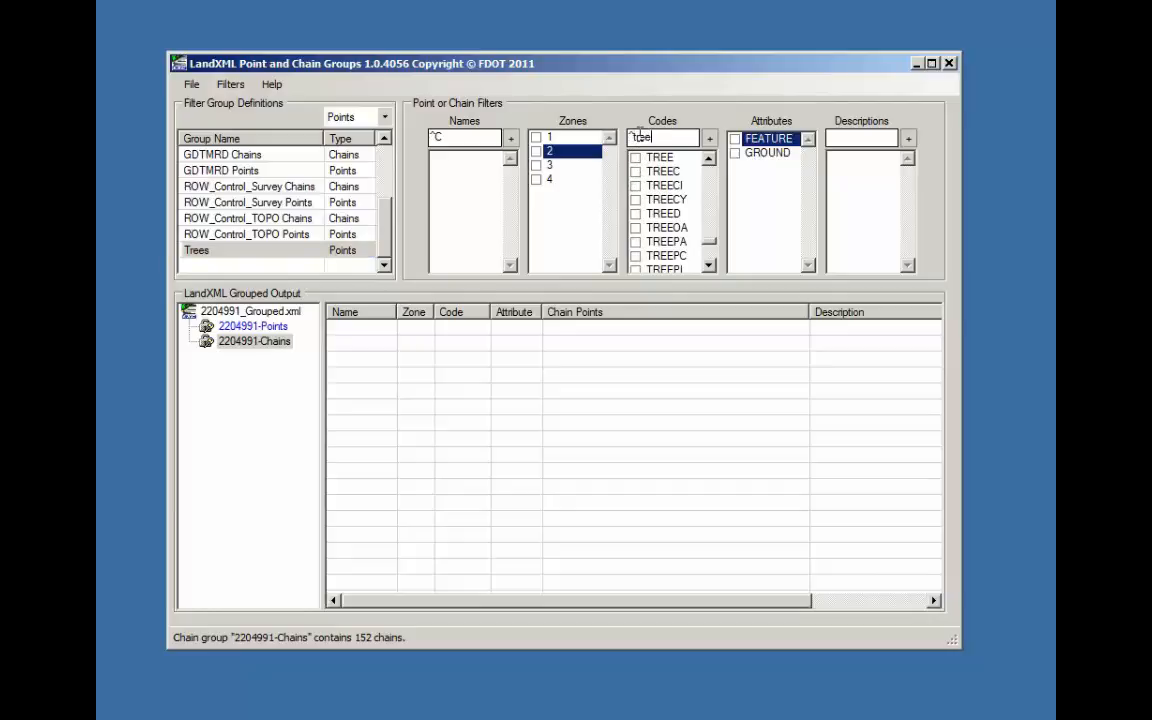
pyautogui.write('^tree')
pyautogui.click(636, 186)
pyautogui.click(708, 139)
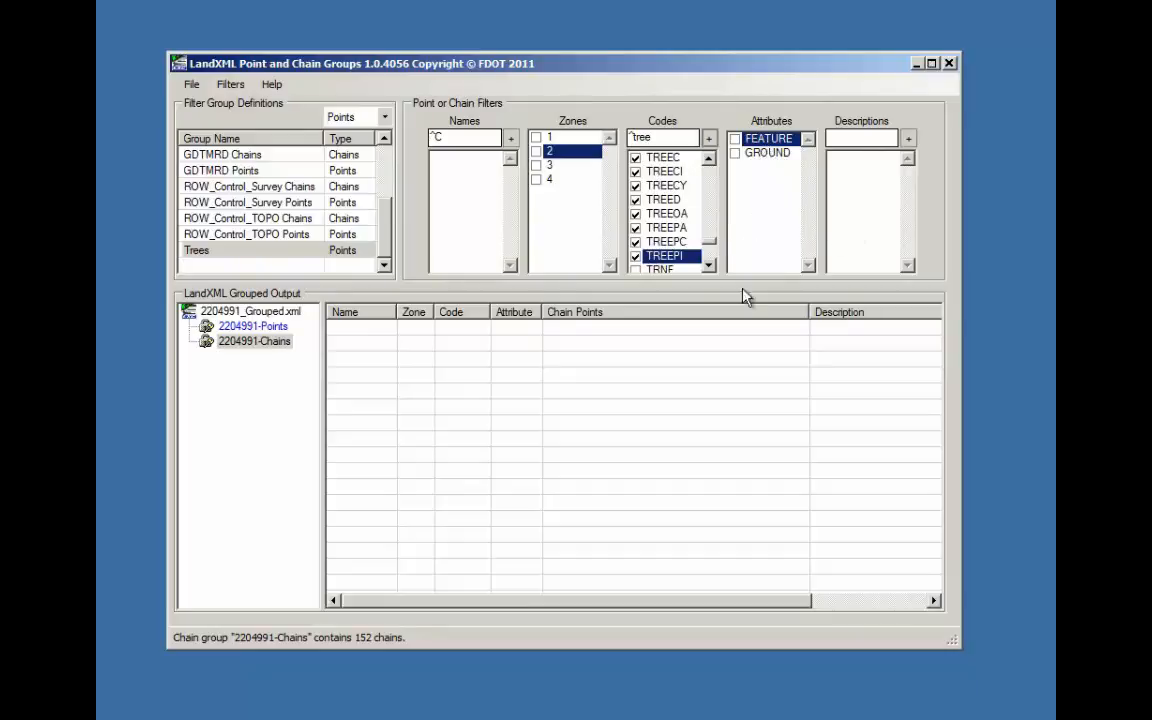
# Create the Trees point group in the LandXML grouped output from its filter definition
pyautogui.rightClick(198, 255)
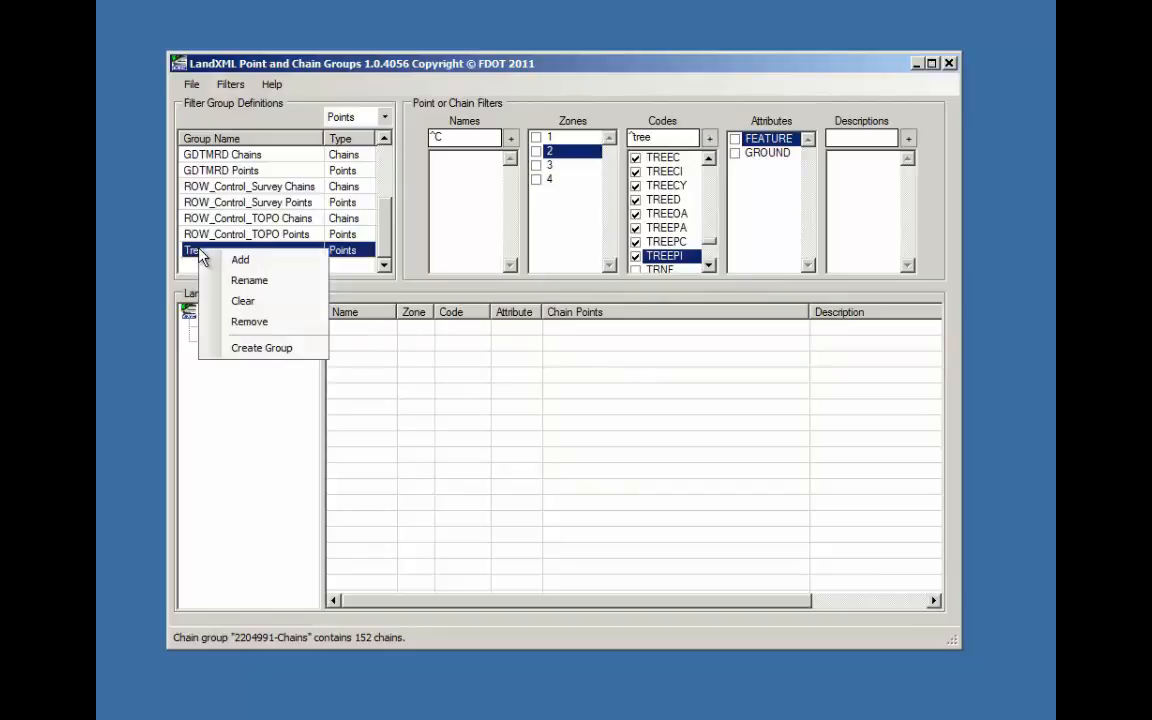
pyautogui.click(250, 344)
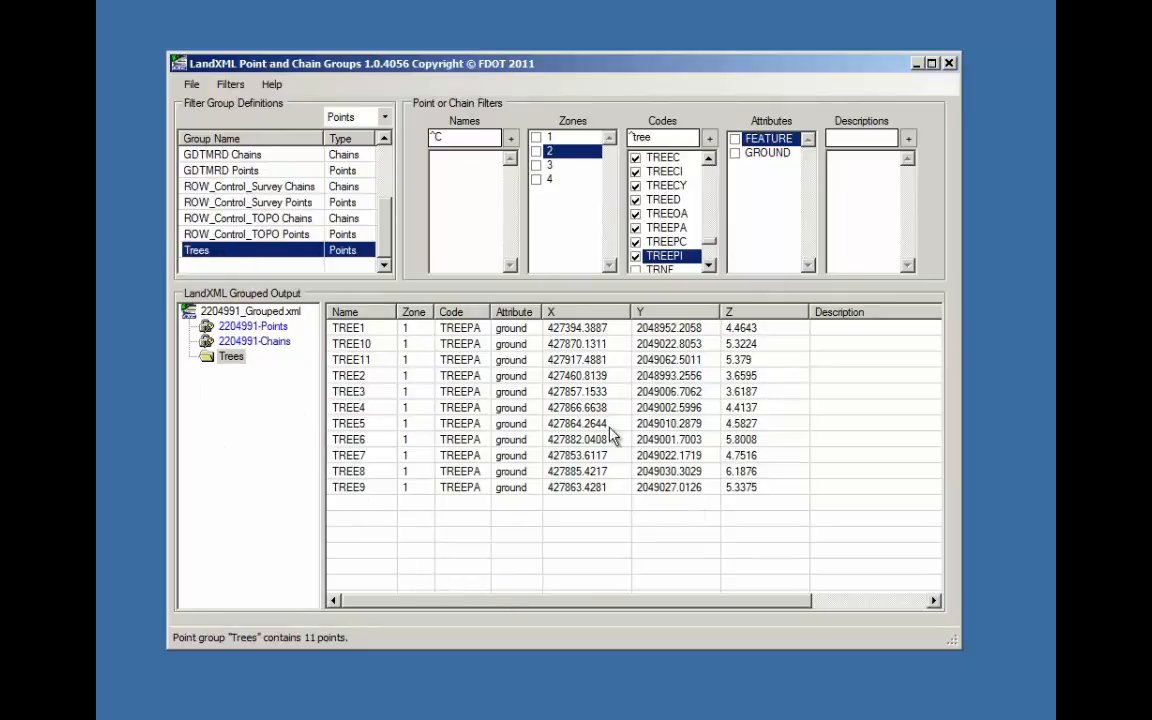
pyautogui.rightClick(229, 360)
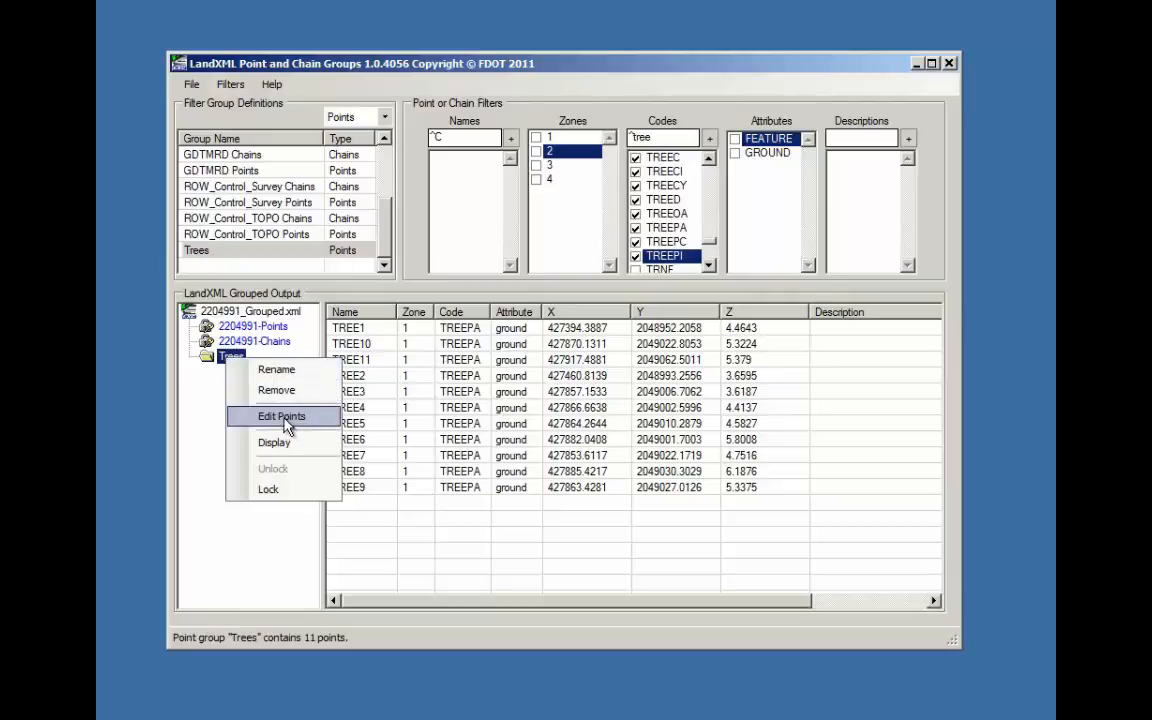
pyautogui.click(216, 408)
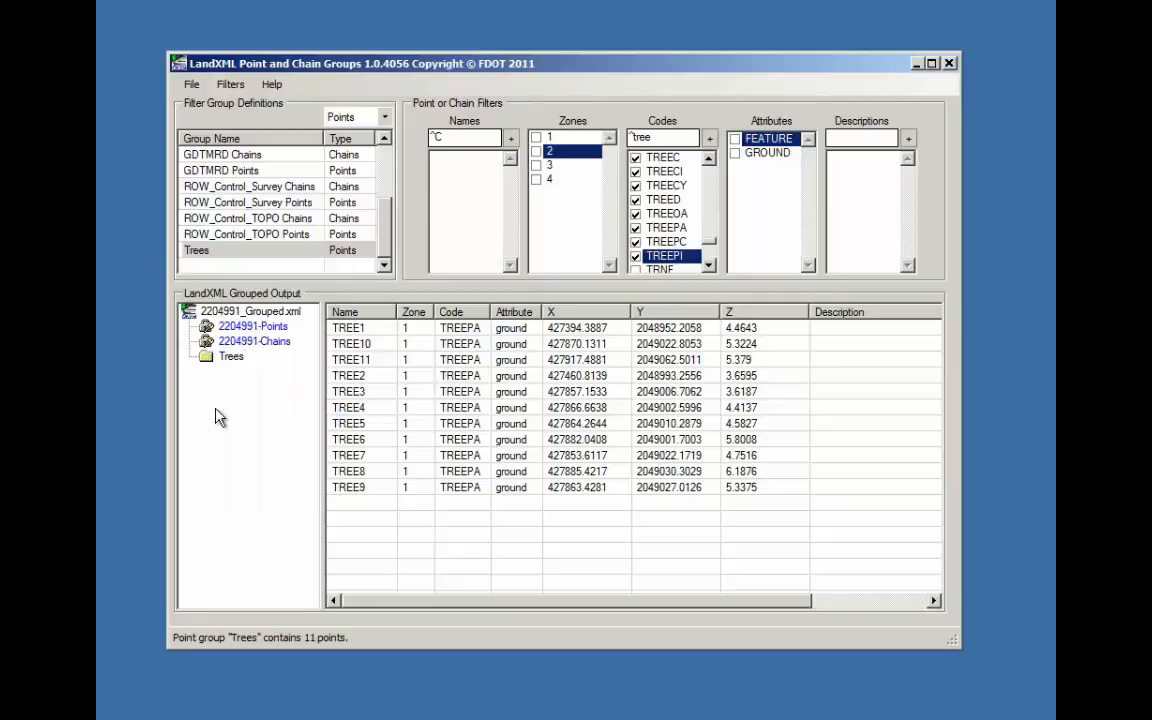
# Unlock the 2204991-Chains output group and lock it again
pyautogui.rightClick(233, 341)
pyautogui.click(279, 449)
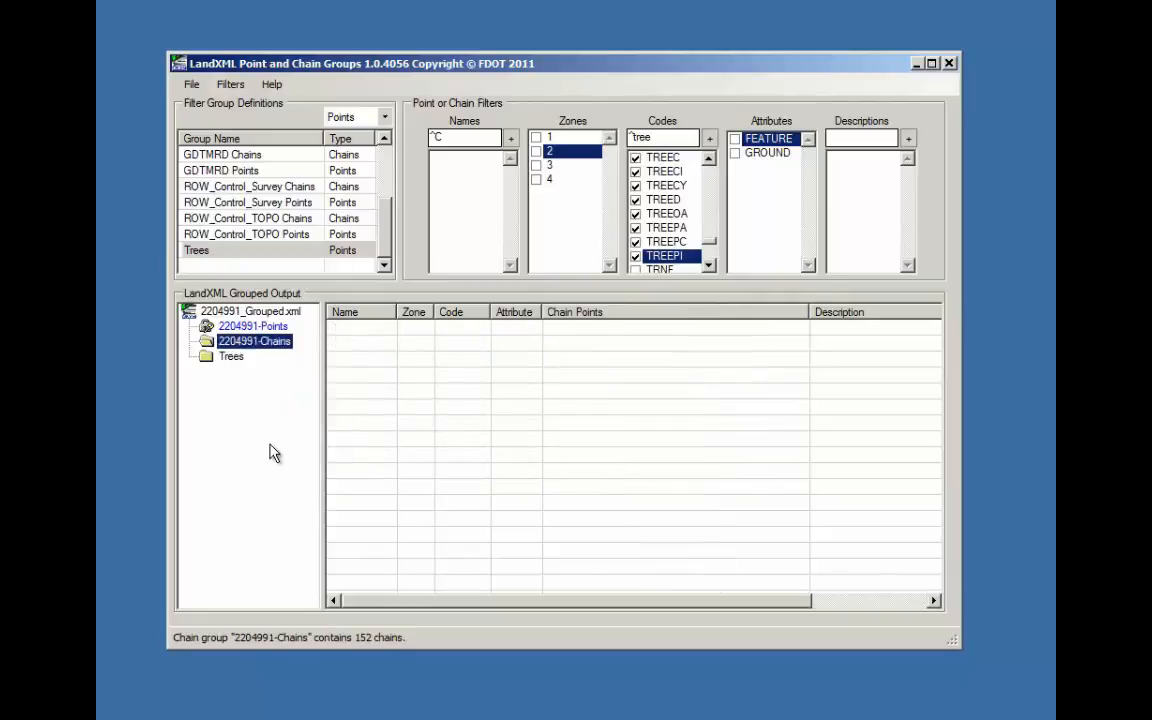
pyautogui.rightClick(238, 341)
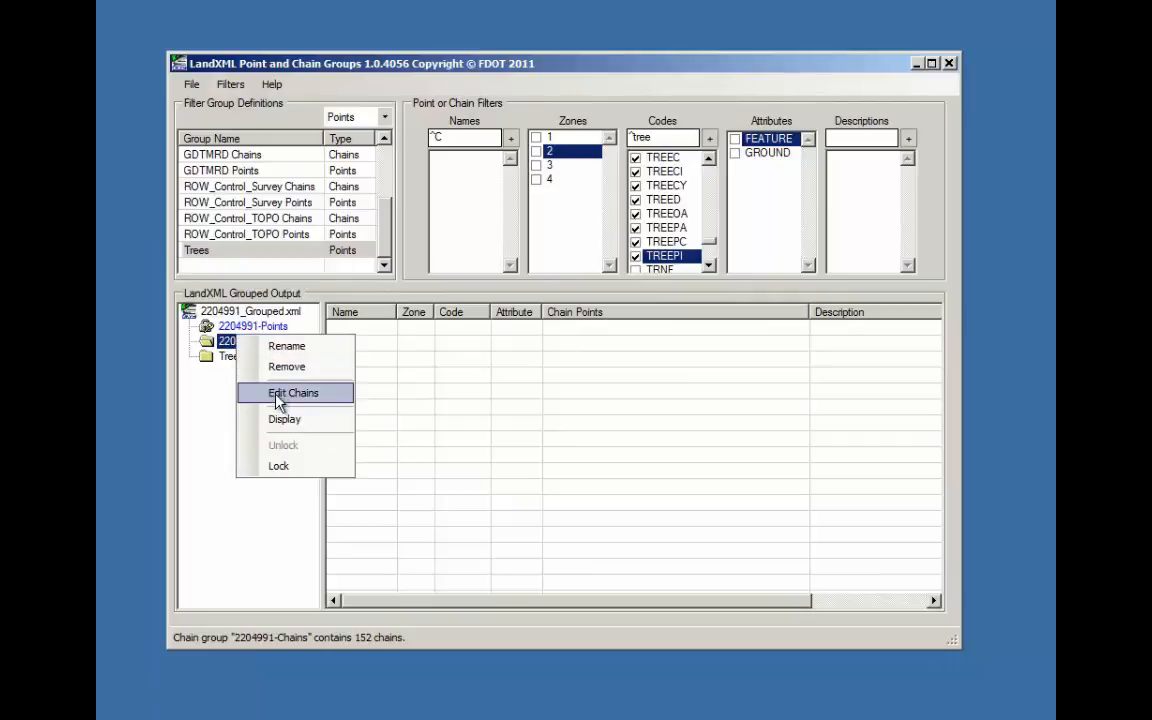
pyautogui.rightClick(237, 338)
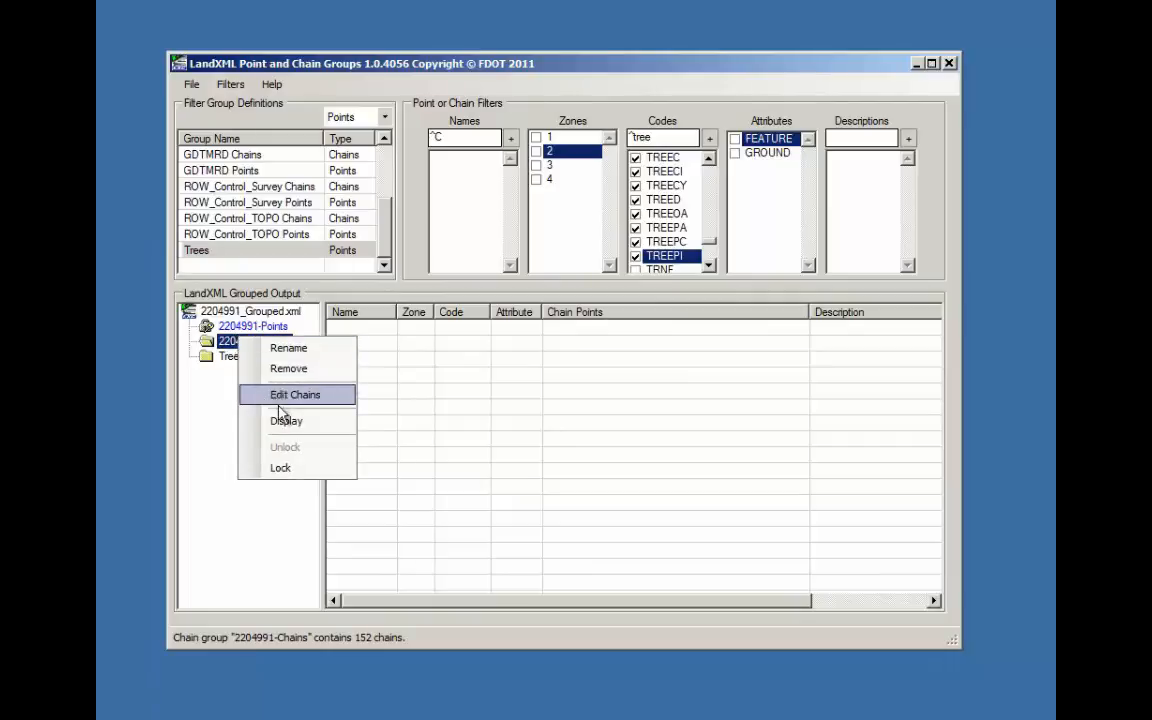
pyautogui.click(289, 468)
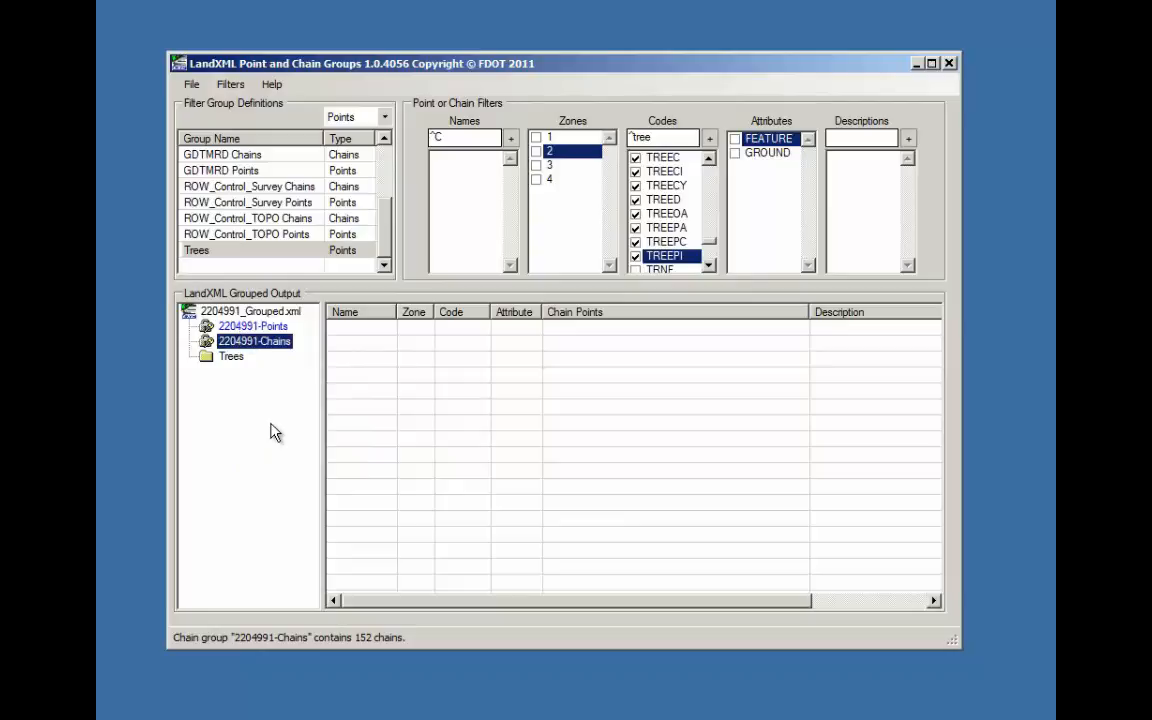
# Lock the Trees output group and unlock it again
pyautogui.click(230, 357)
pyautogui.rightClick(228, 360)
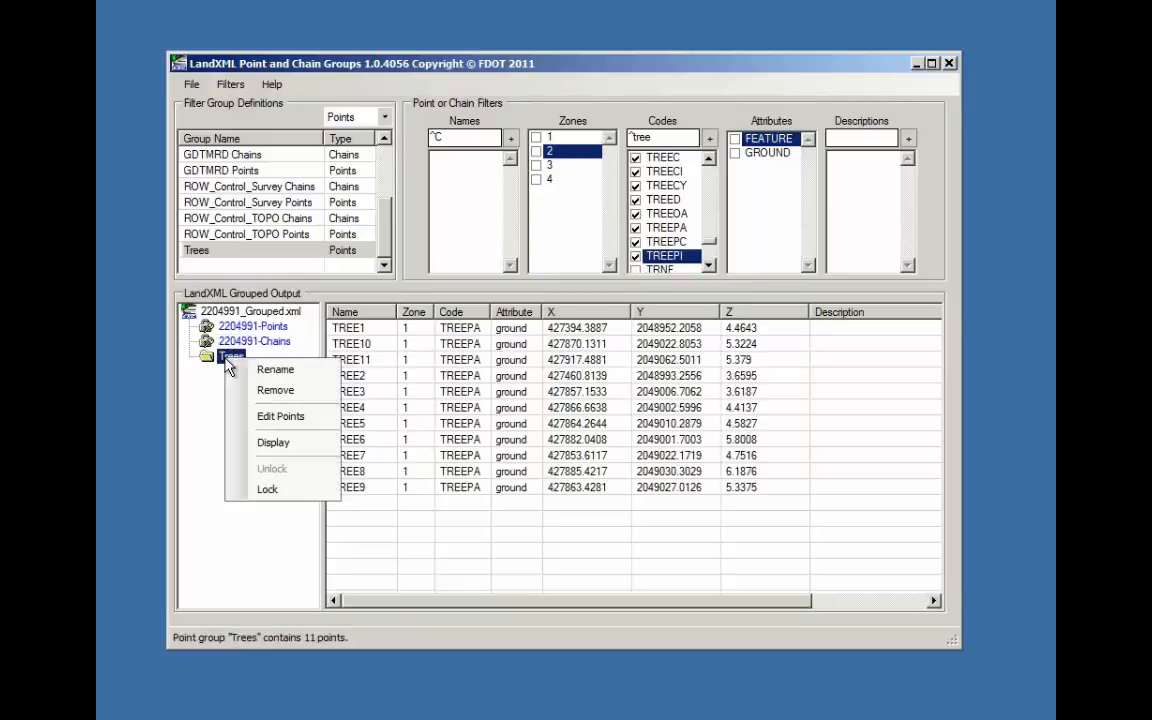
pyautogui.click(267, 489)
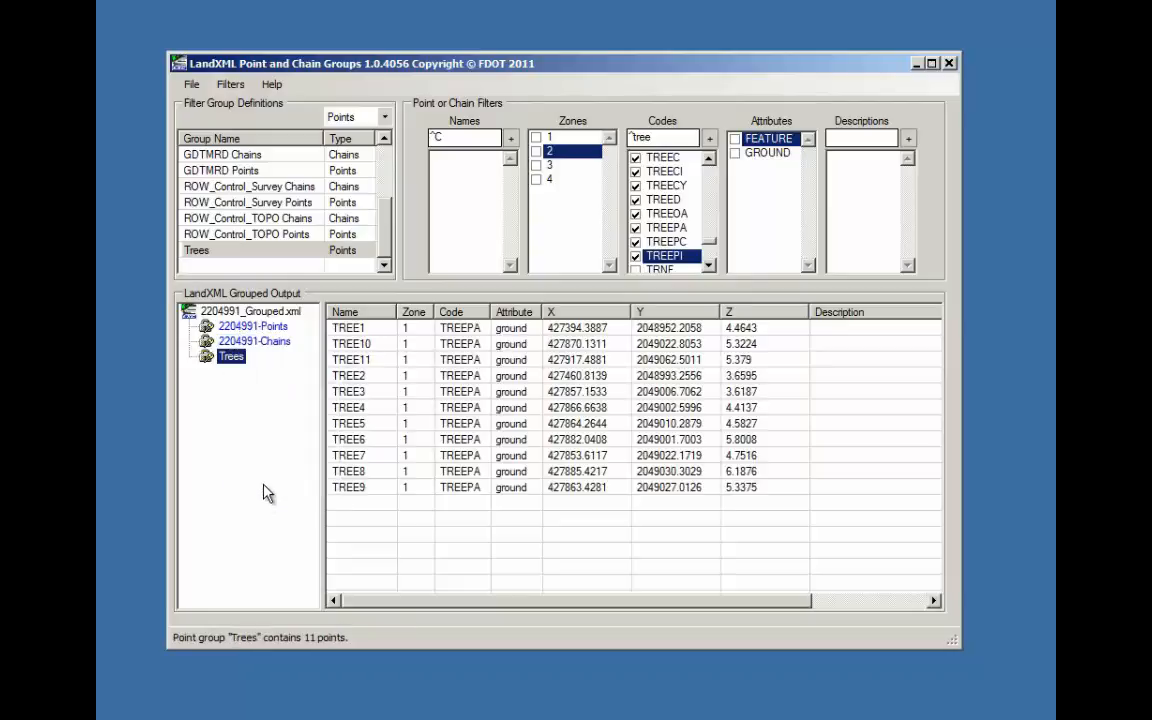
pyautogui.rightClick(228, 356)
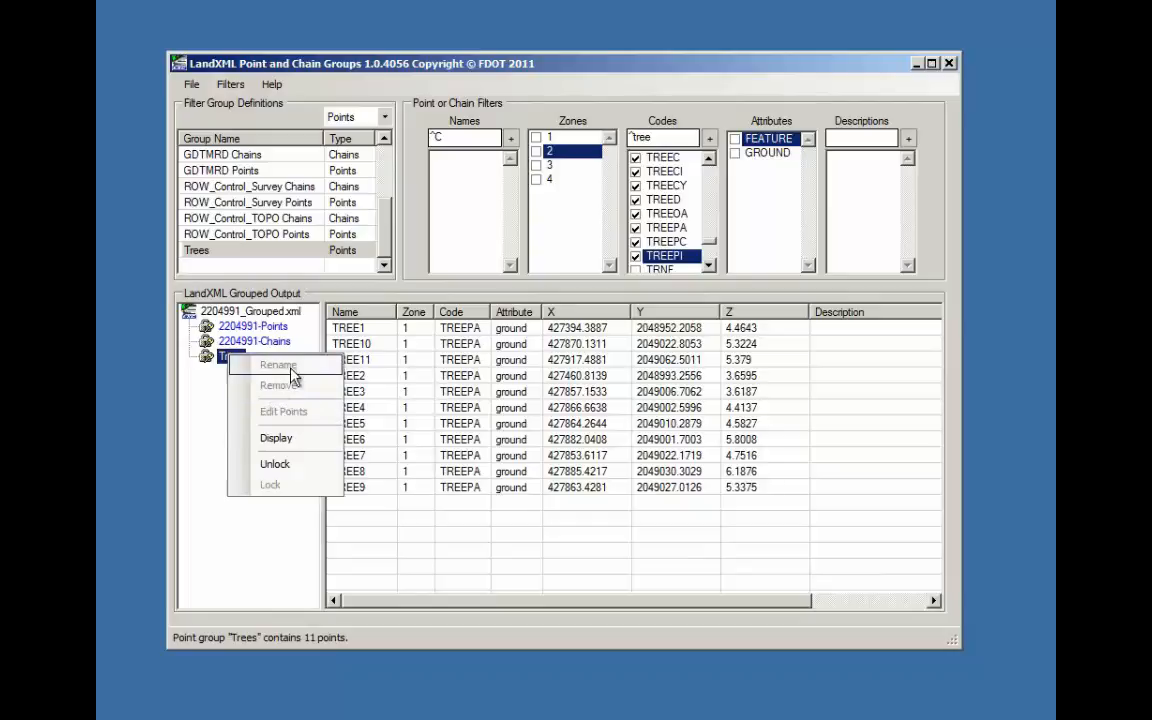
pyautogui.click(275, 464)
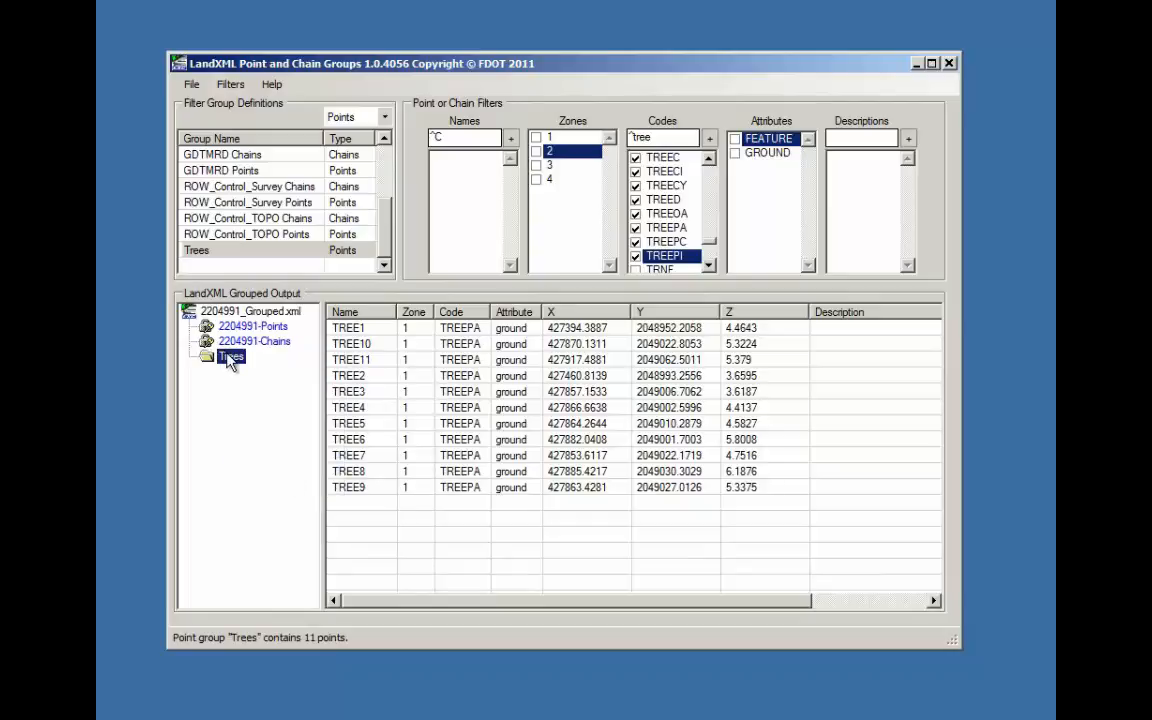
# Review the points included in the Trees output group in its Edit Points list
pyautogui.rightClick(234, 360)
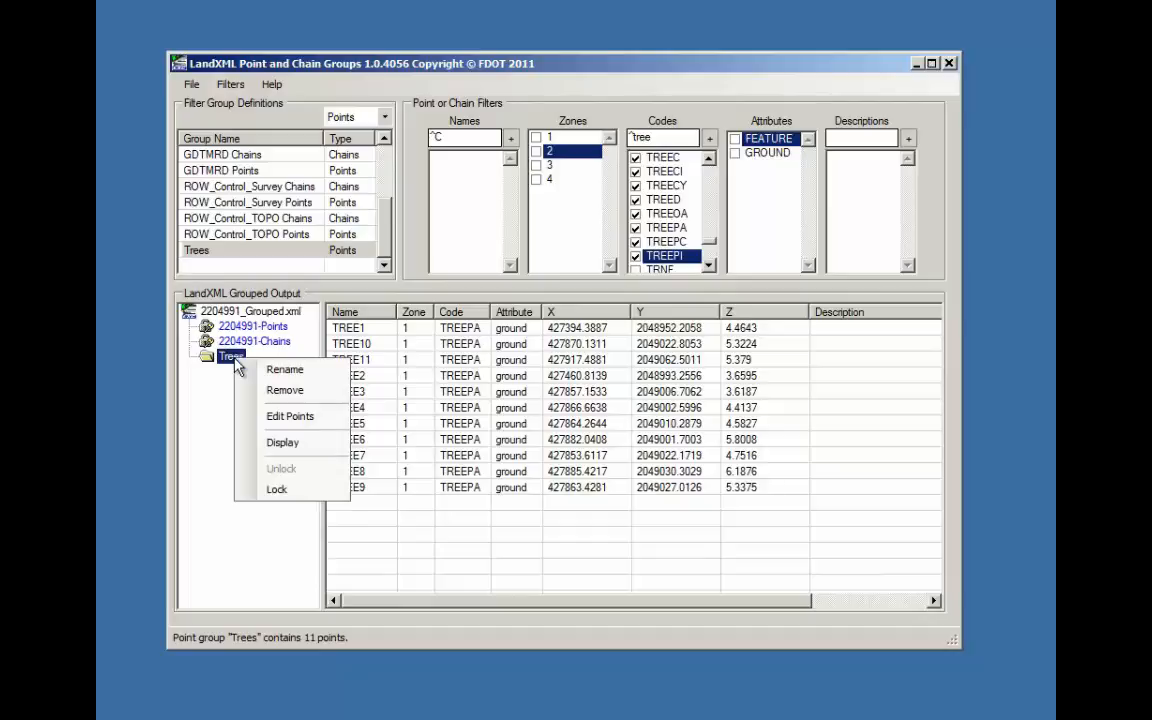
pyautogui.click(246, 417)
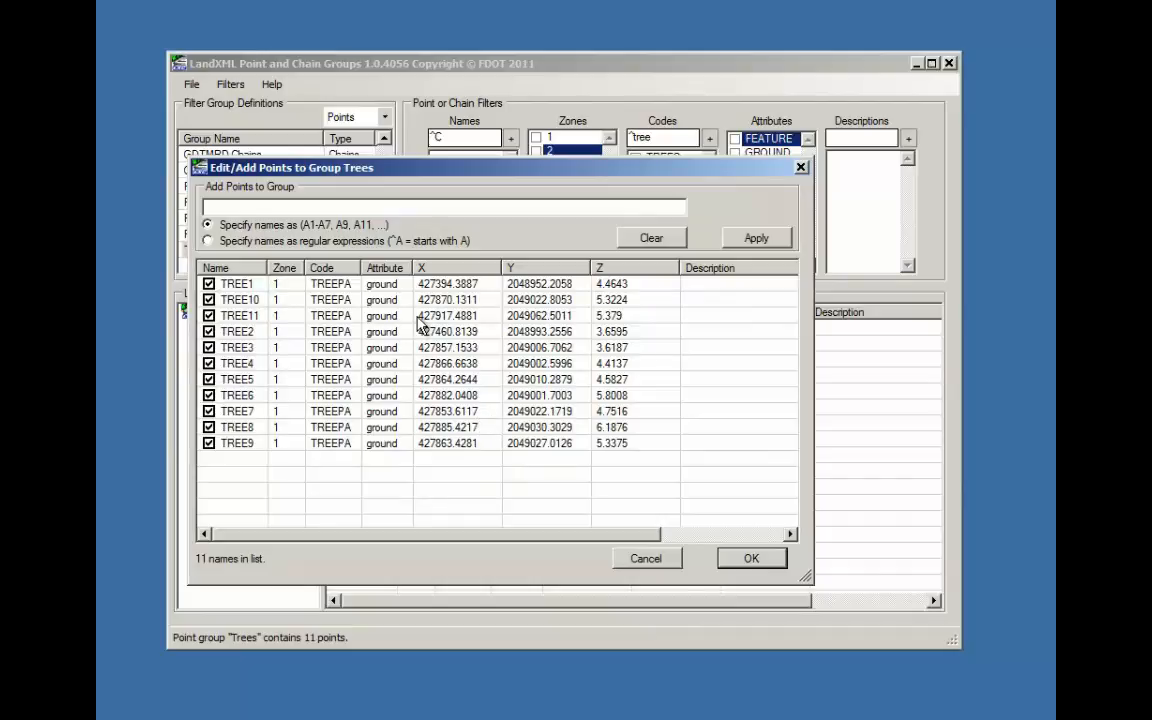
pyautogui.click(763, 566)
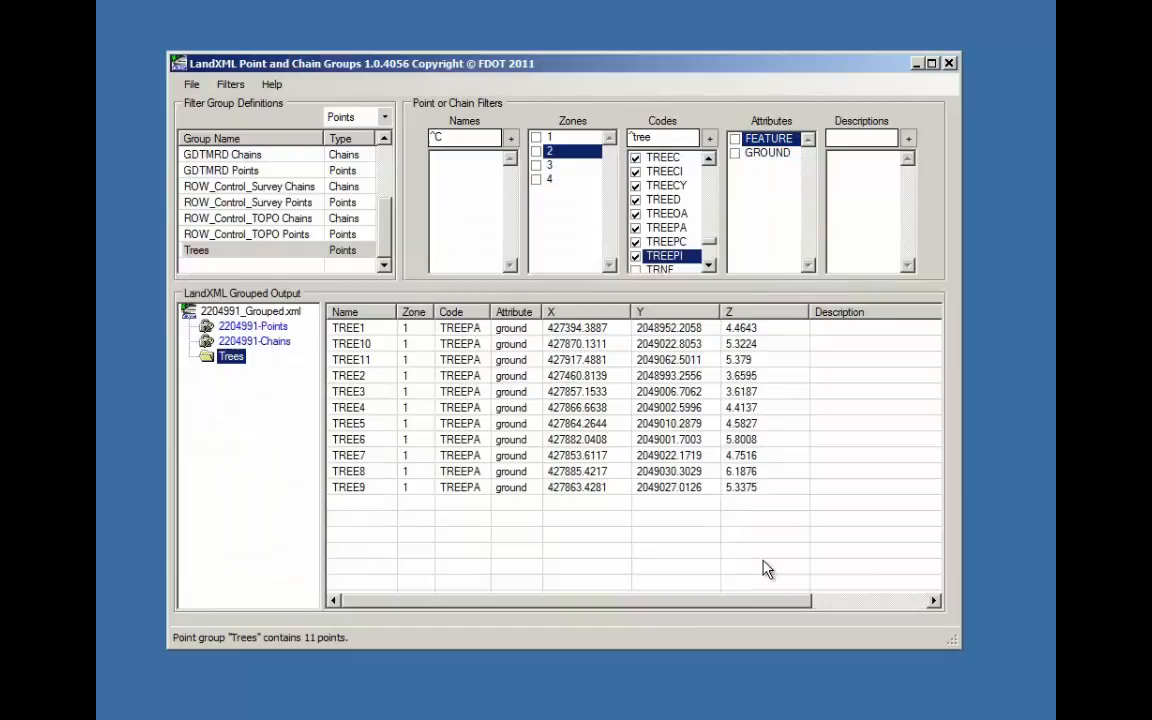
# Display the Trees output group and check the commands available for it
pyautogui.rightClick(229, 356)
pyautogui.click(278, 441)
pyautogui.rightClick(222, 357)
pyautogui.click(197, 430)
# Save the grouped LandXML data as 2204991_Trees.xml in the Civil 3D Survey WorkFlow folder
pyautogui.click(192, 85)
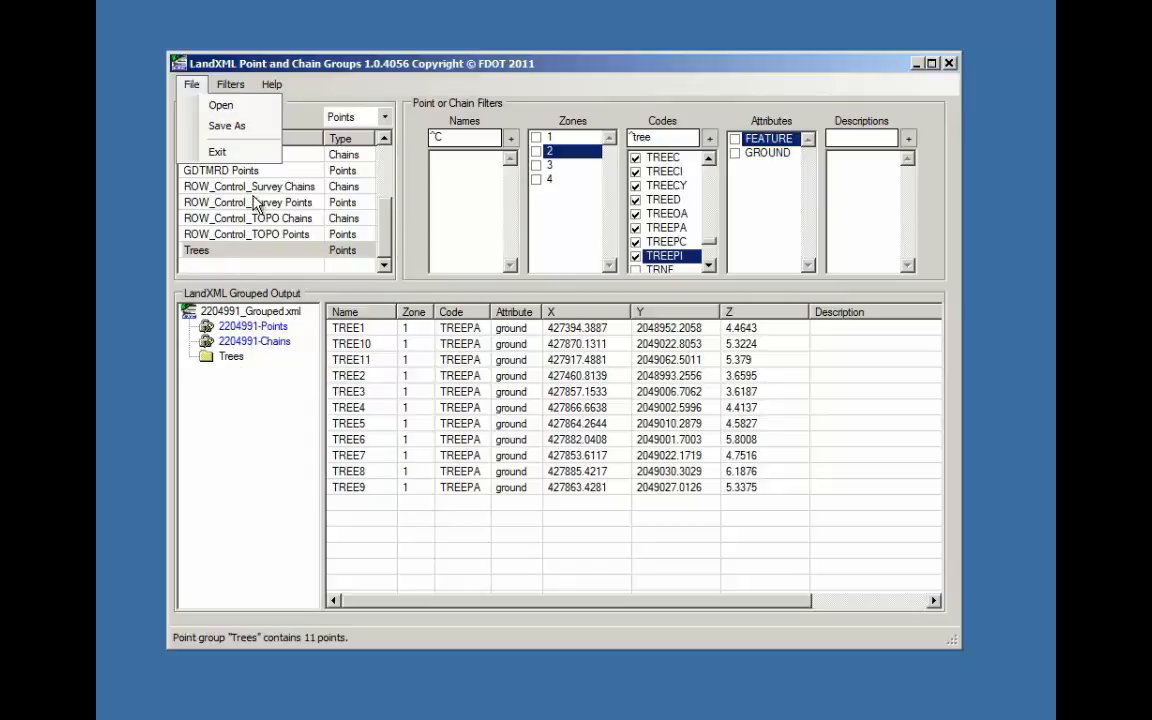
pyautogui.click(229, 134)
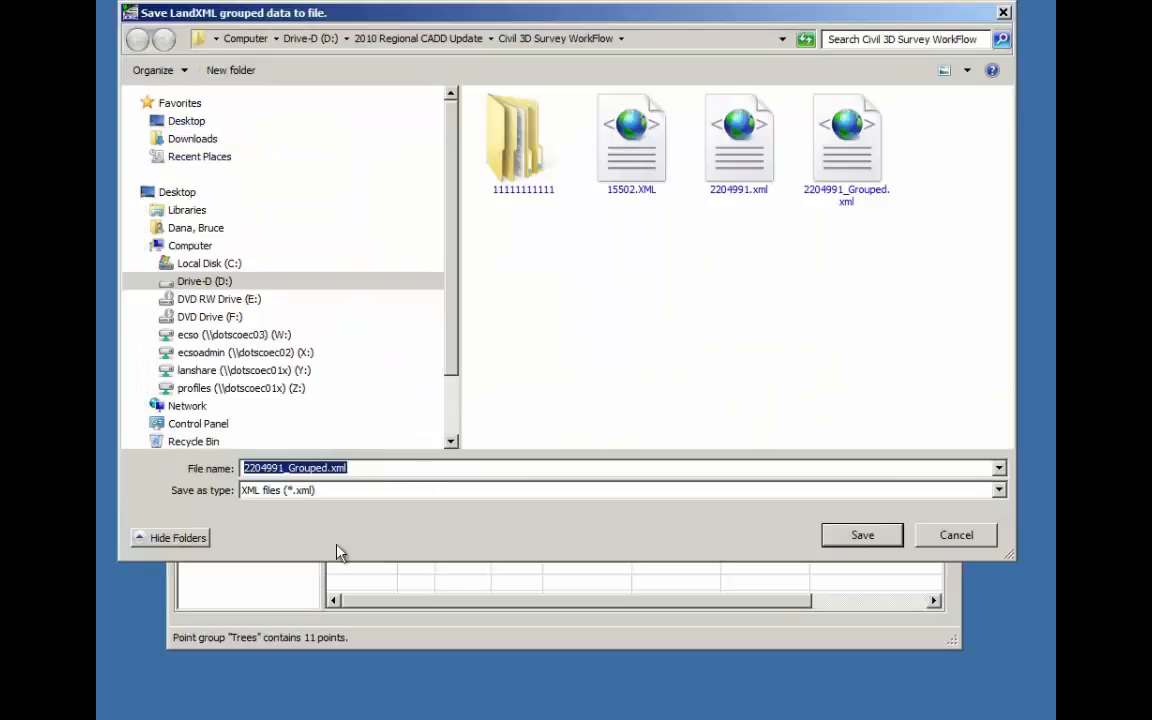
pyautogui.click(330, 467)
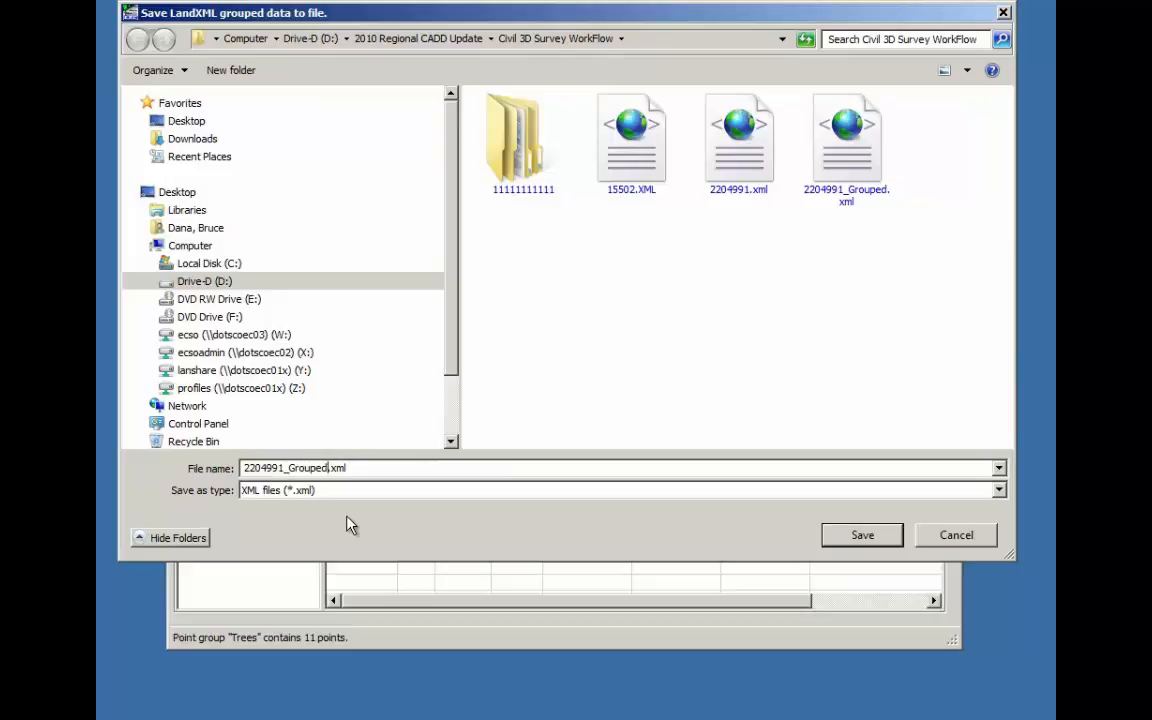
pyautogui.press('BackSpace')
pyautogui.press('BackSpace')
pyautogui.press('BackSpace')
pyautogui.press('BackSpace')
pyautogui.press('BackSpace')
pyautogui.press('BackSpace')
pyautogui.press('BackSpace')
pyautogui.write('Trees')
pyautogui.click(862, 535)
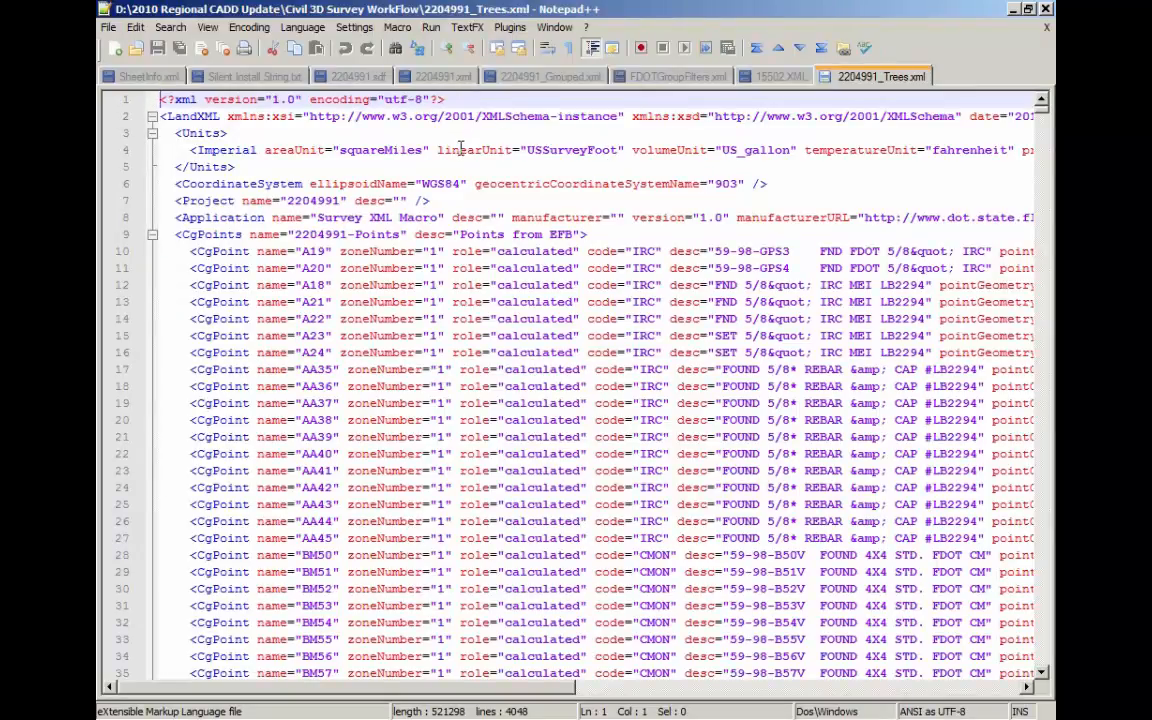
# In Notepad++, close every file except 2204991_Trees.xml and collapse its Units and 2204991-Points sections
pyautogui.rightClick(863, 87)
pyautogui.click(840, 94)
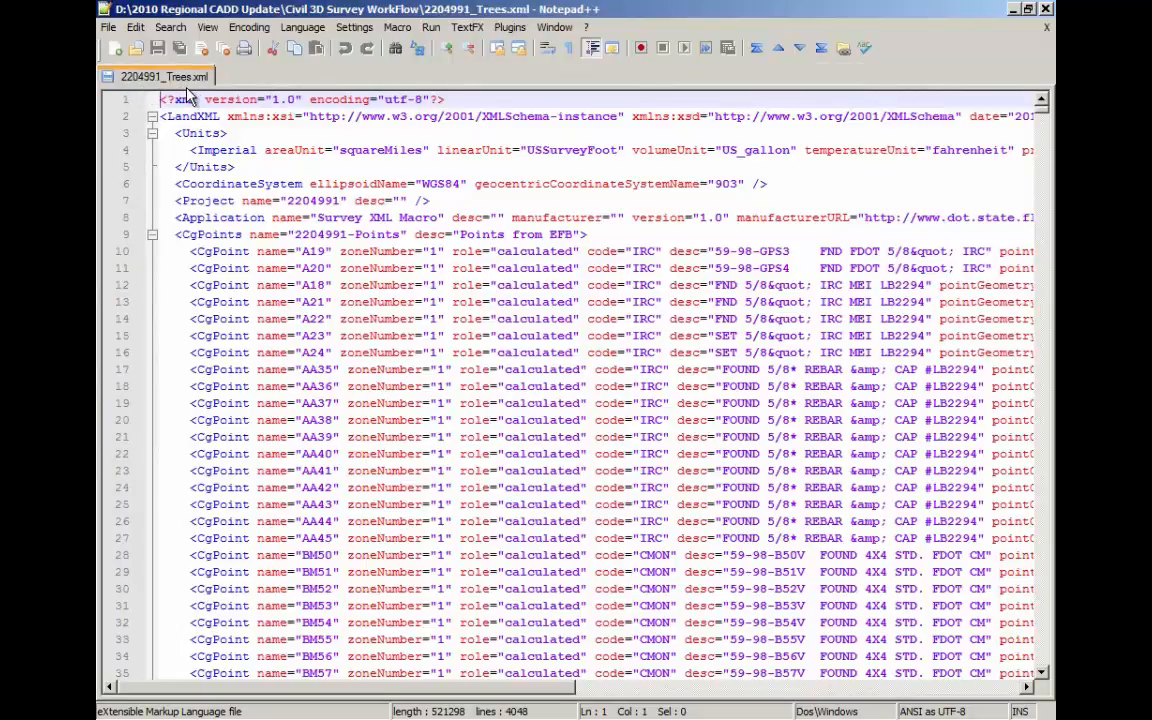
pyautogui.click(152, 133)
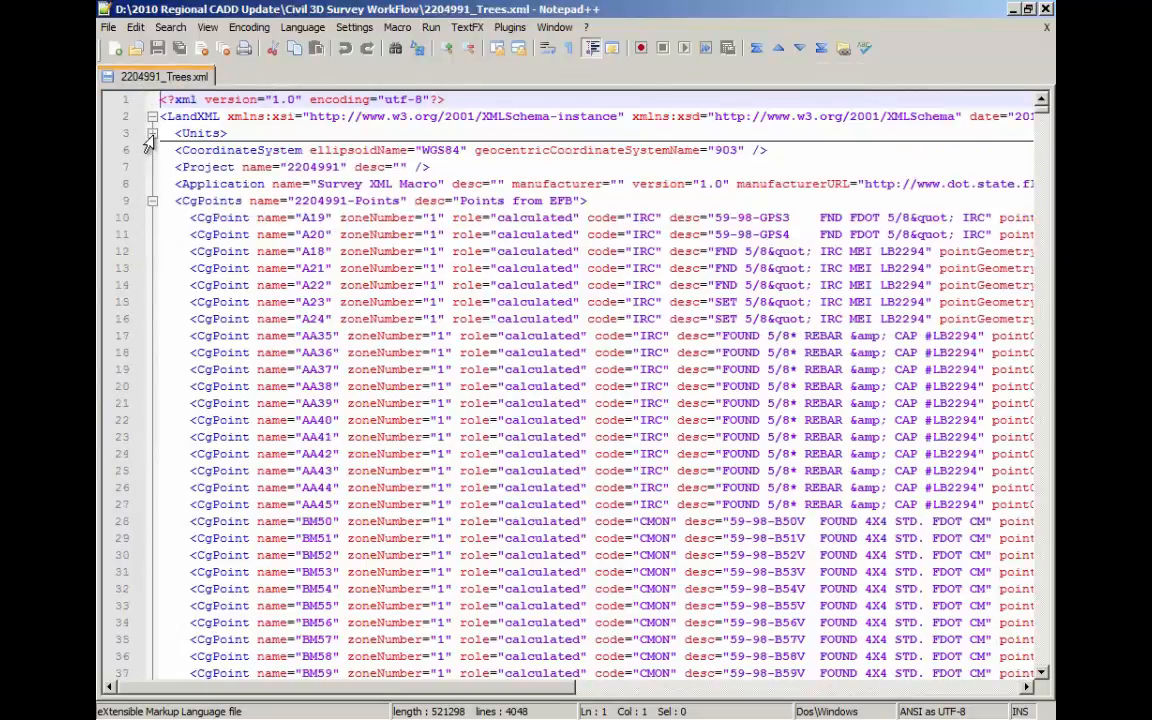
pyautogui.click(152, 201)
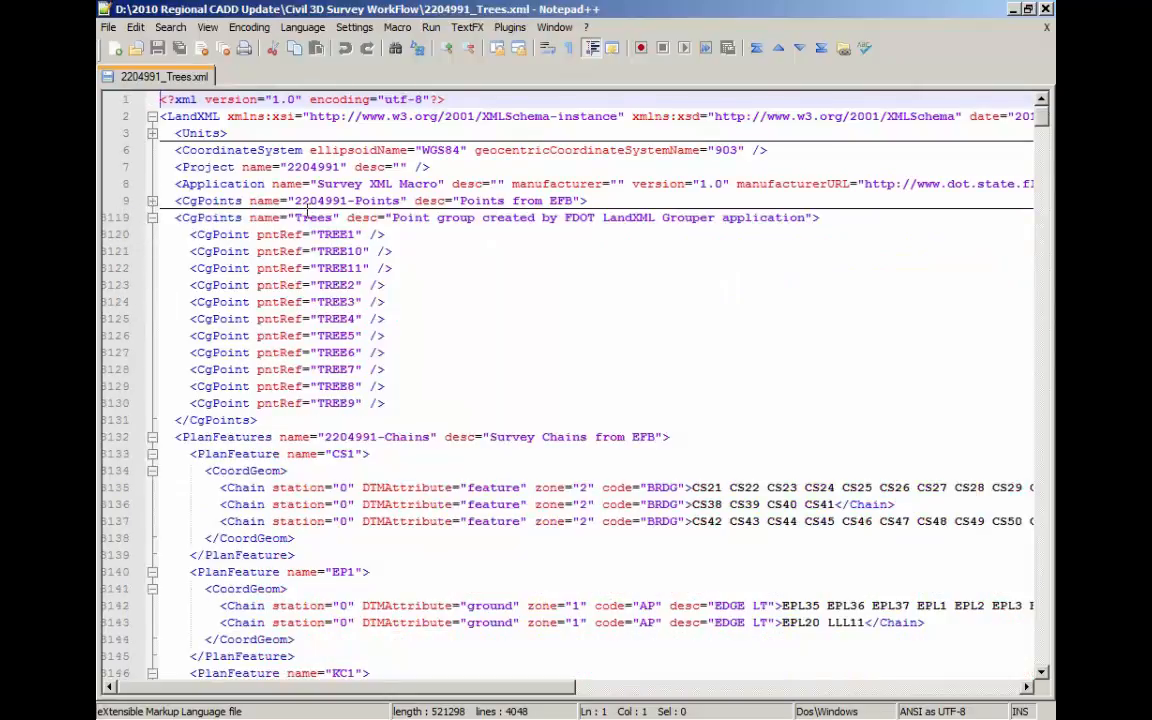
# Expand the 2204991-Points group and examine its point records across to the coordinates
pyautogui.click(295, 200)
pyautogui.moveTo(295, 200); pyautogui.dragTo(392, 205)
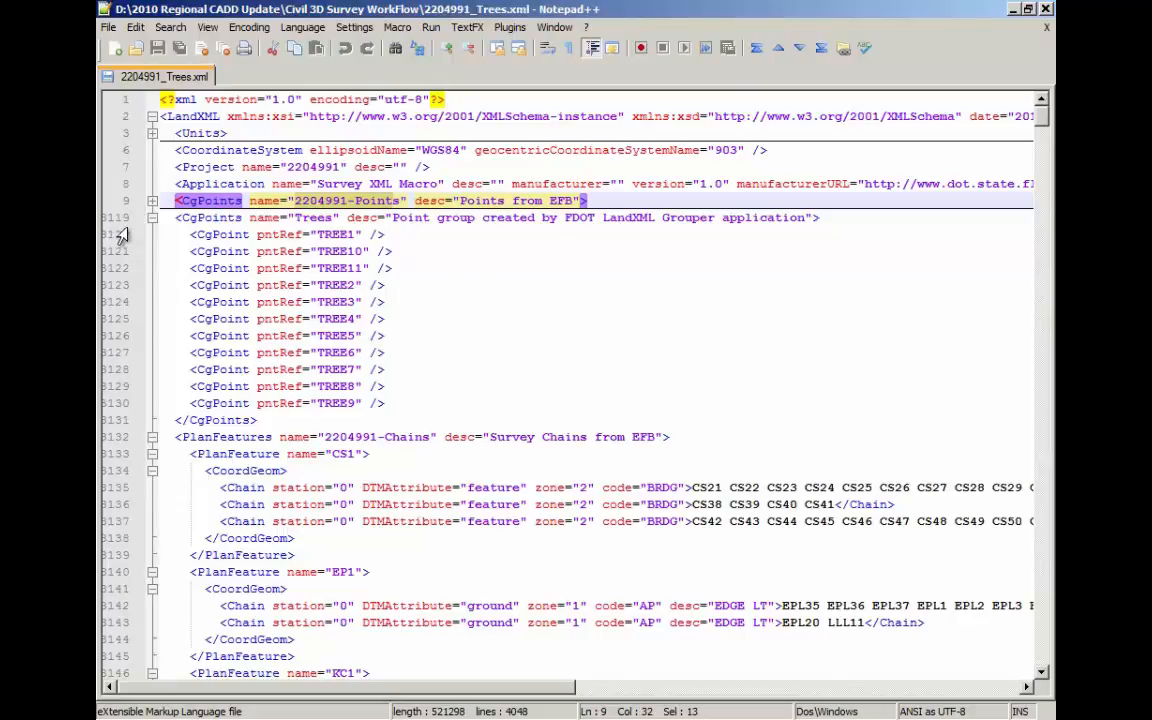
pyautogui.click(151, 201)
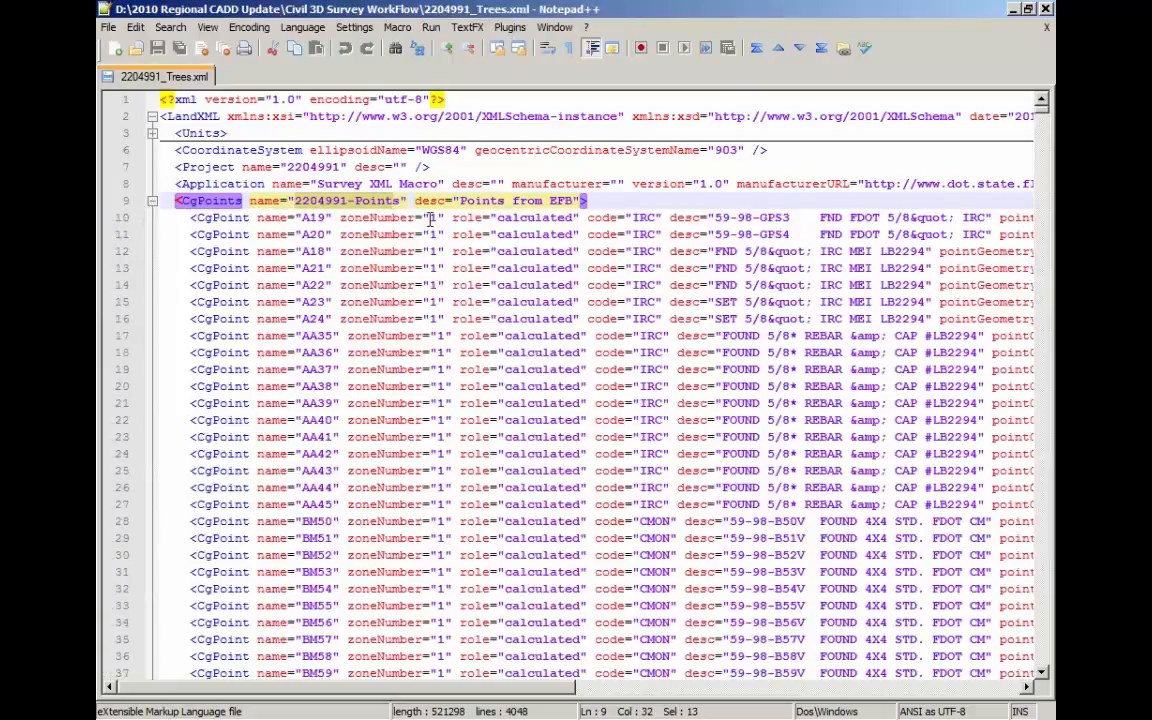
pyautogui.moveTo(408, 688); pyautogui.dragTo(738, 688)
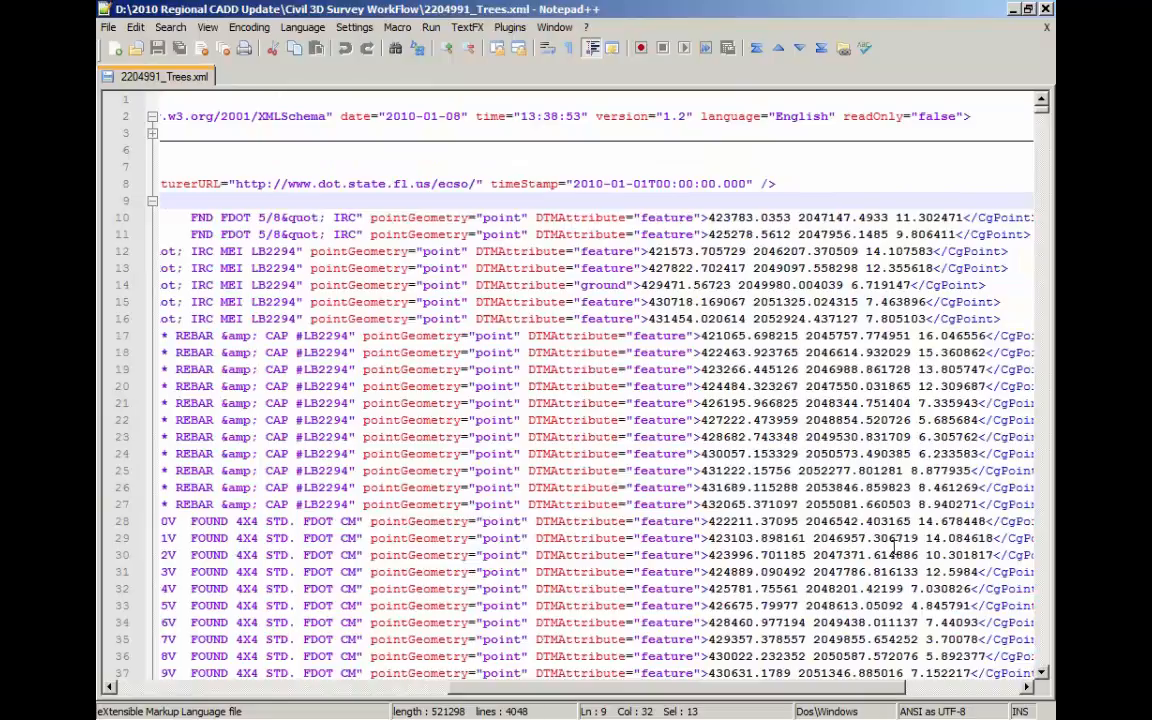
pyautogui.moveTo(796, 689); pyautogui.dragTo(462, 689)
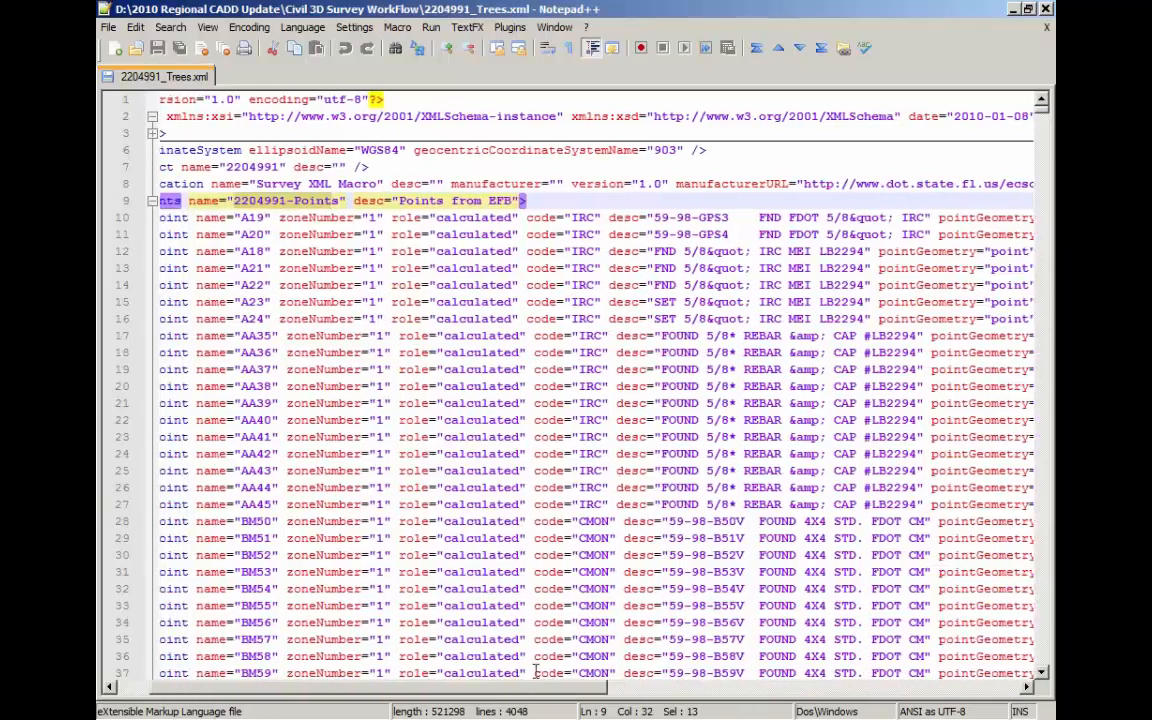
pyautogui.moveTo(560, 688); pyautogui.dragTo(470, 688)
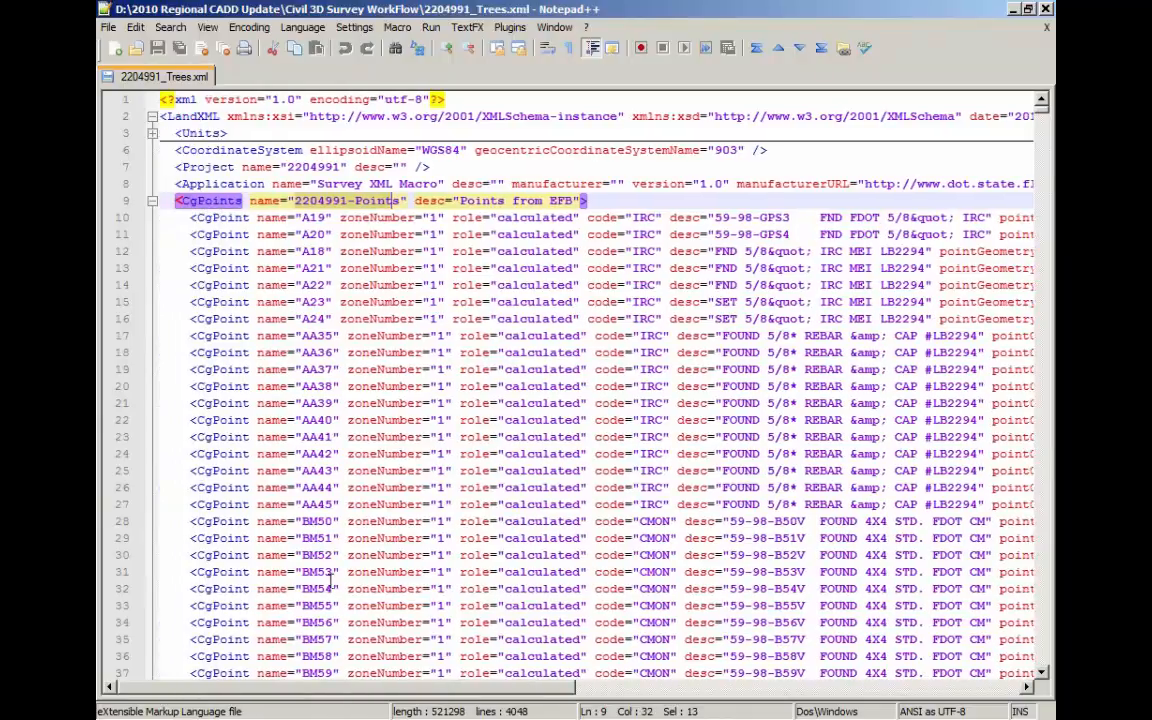
# Collapse the source points and examine the point references listed in the Trees group, including TREE3
pyautogui.click(152, 200)
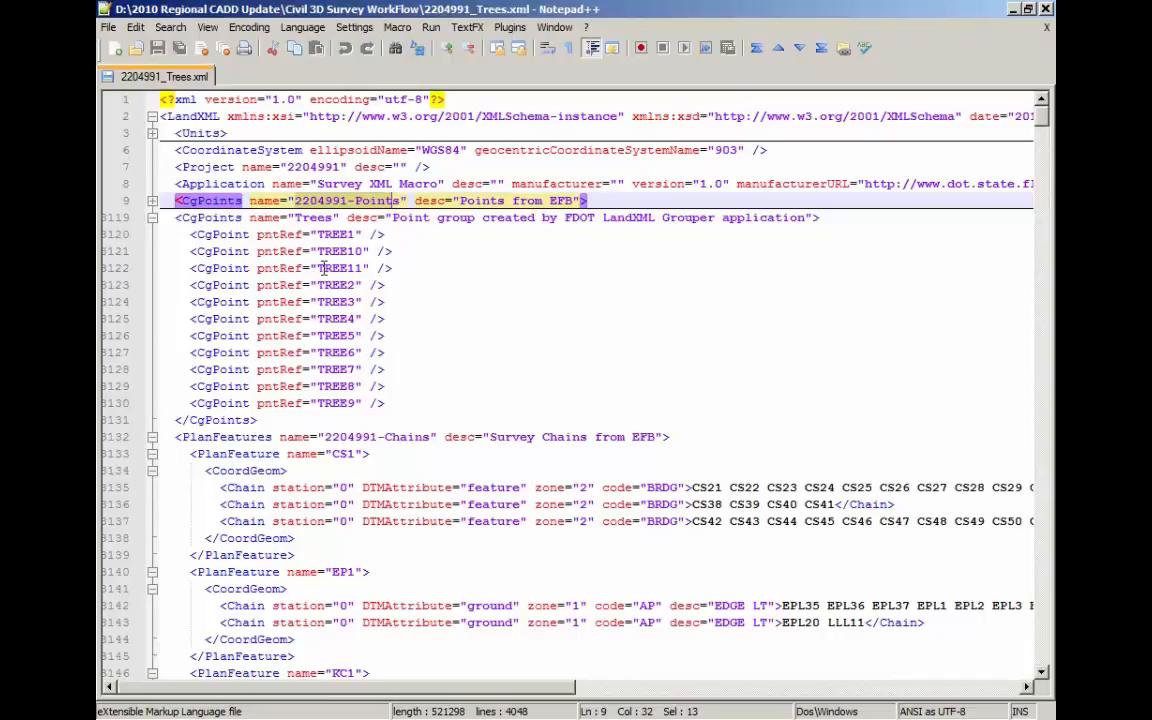
pyautogui.click(152, 200)
pyautogui.click(152, 200)
pyautogui.moveTo(296, 219); pyautogui.dragTo(341, 219)
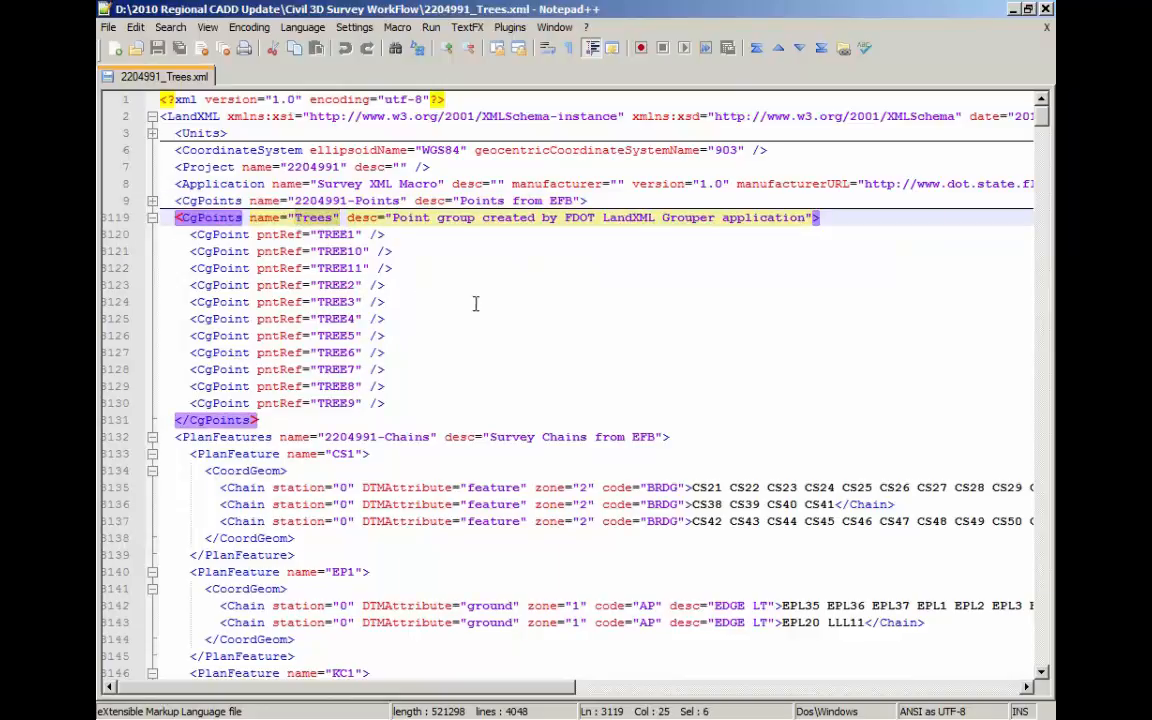
pyautogui.moveTo(360, 302); pyautogui.dragTo(318, 300)
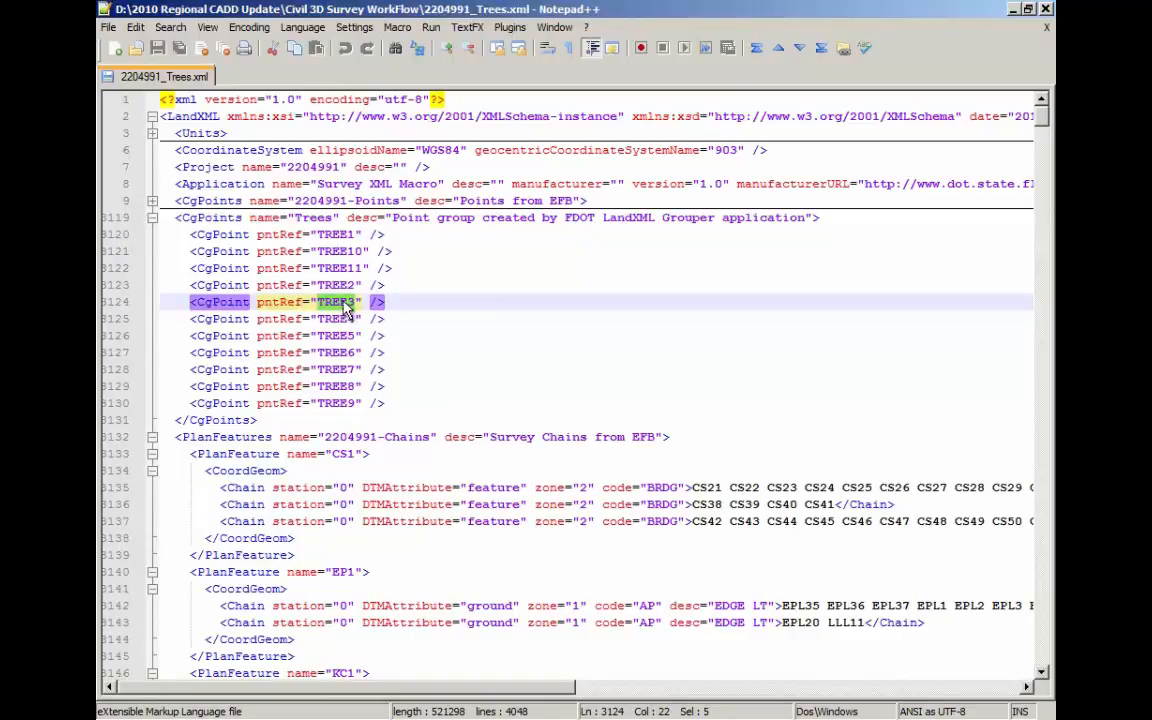
pyautogui.click(147, 215)
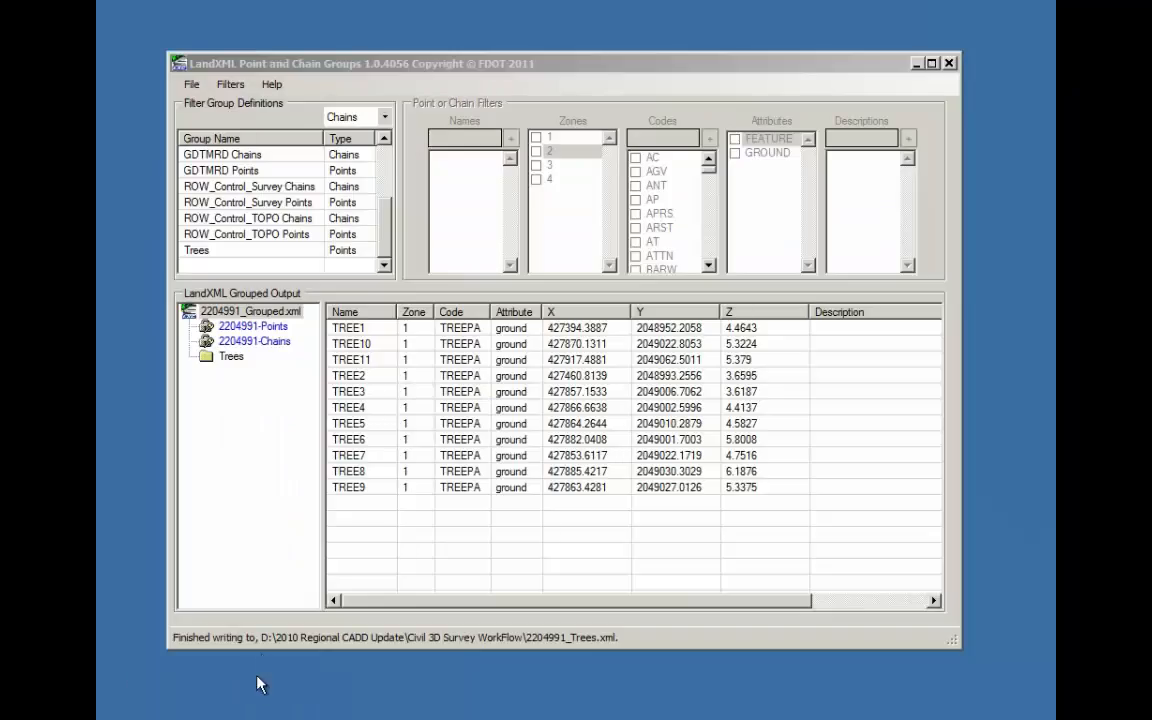
# Back in the LandXML grouper, add a chains filter group and rename it Asphalt Pavement
pyautogui.click(230, 356)
pyautogui.rightClick(240, 268)
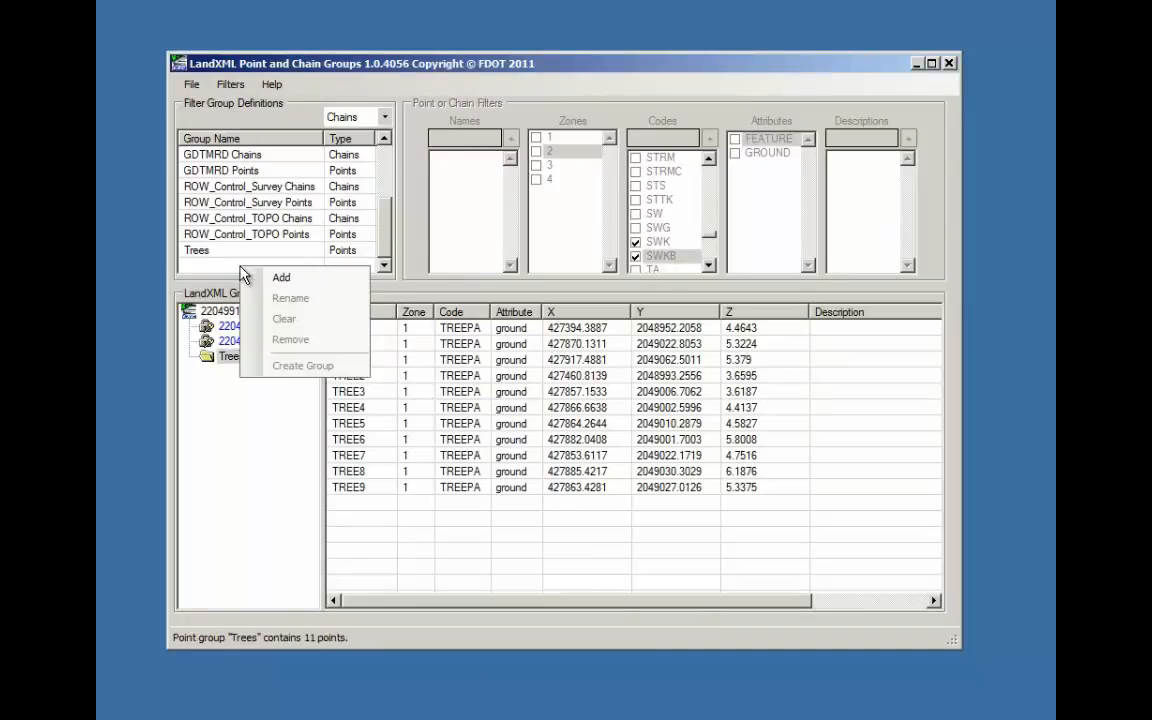
pyautogui.click(281, 279)
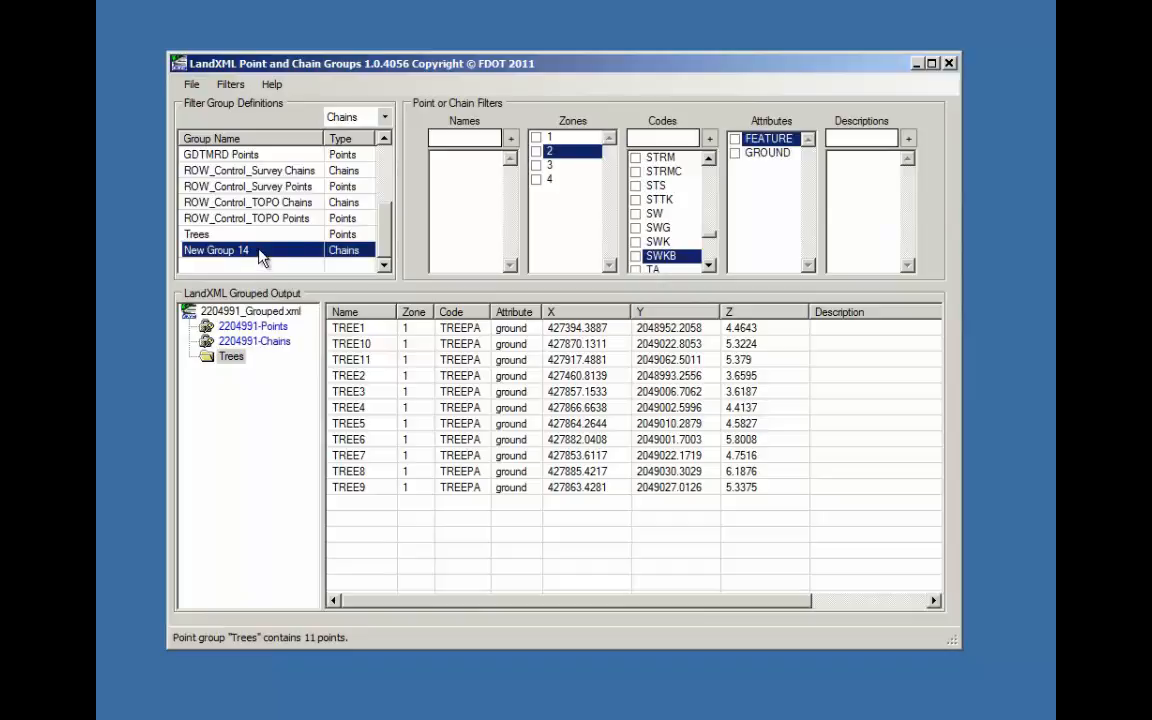
pyautogui.rightClick(262, 258)
pyautogui.click(300, 278)
pyautogui.write('Asphalt Pavem')
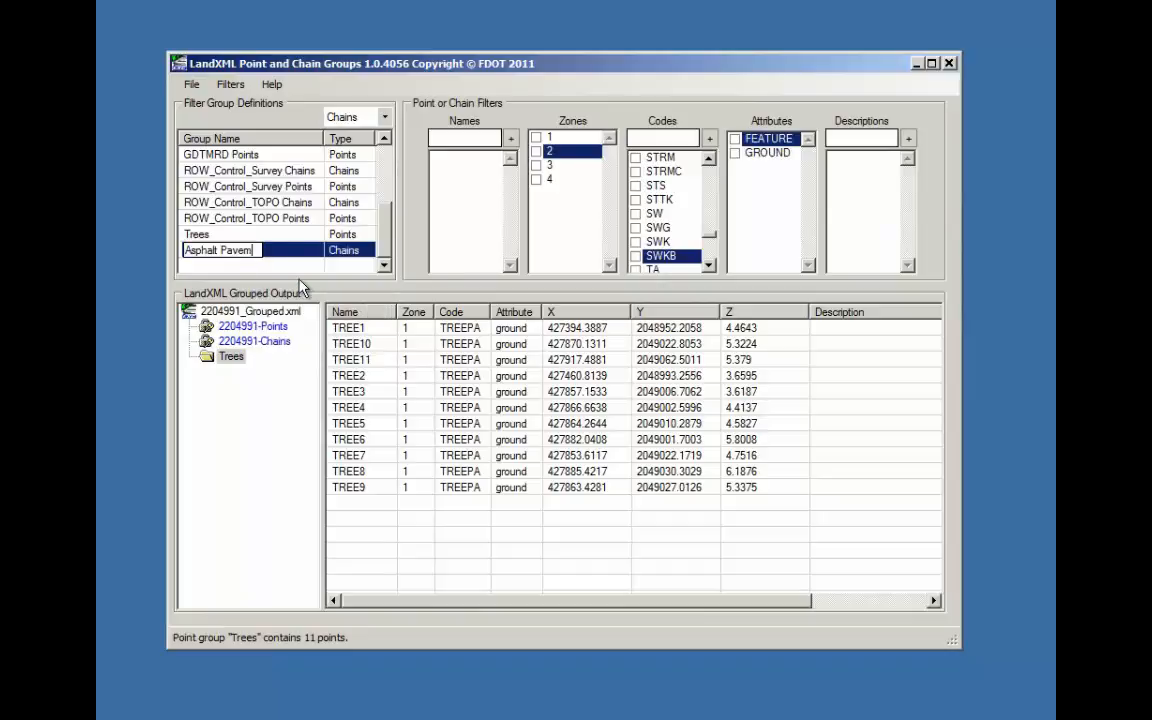
pyautogui.write('ent')
pyautogui.click(285, 265)
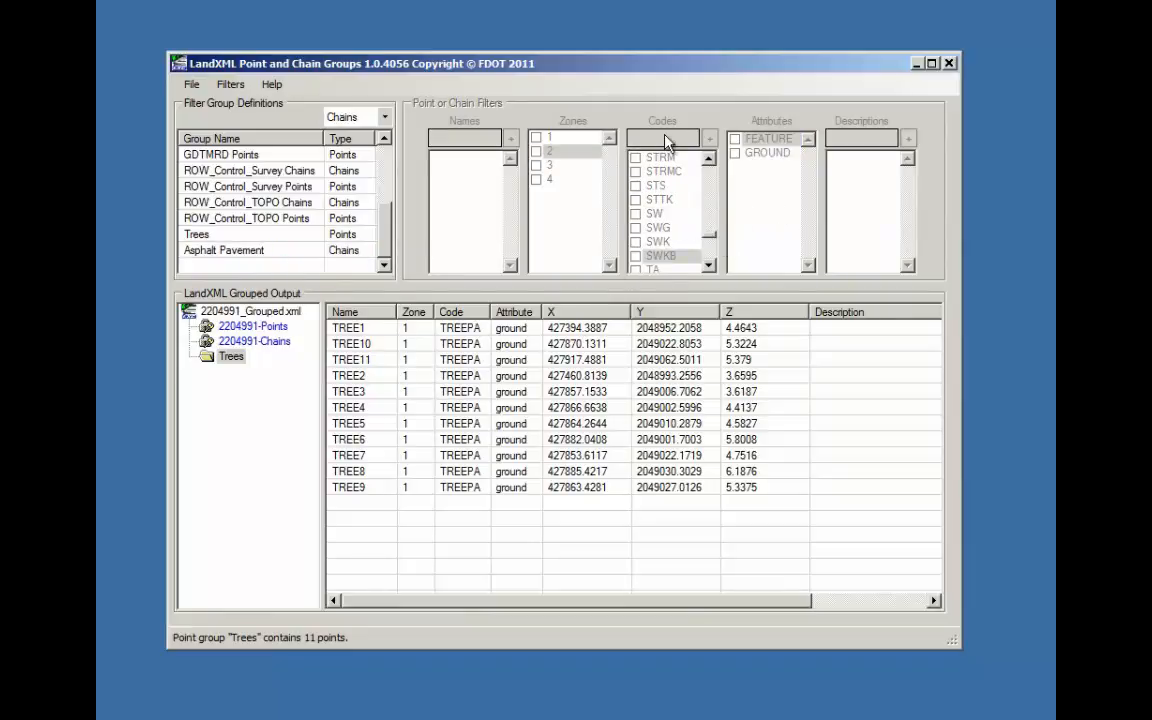
# Filter the Asphalt Pavement definition by code AP and create its output chain group
pyautogui.click(275, 252)
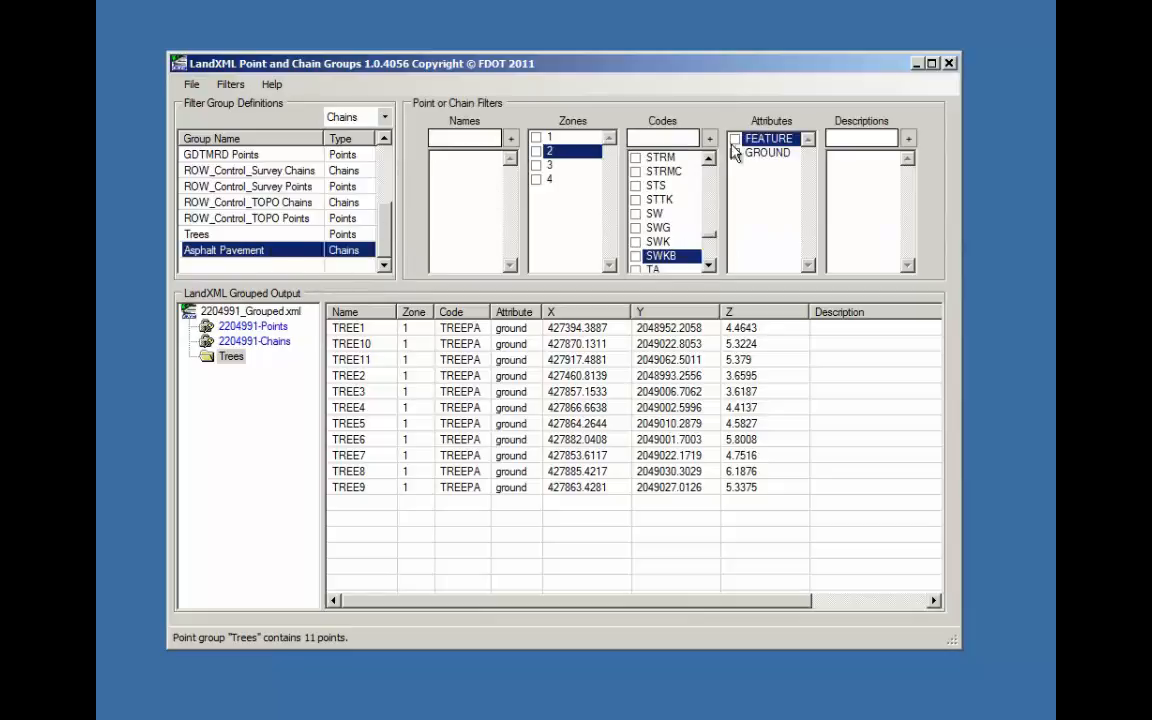
pyautogui.scroll(10, 684, 210)
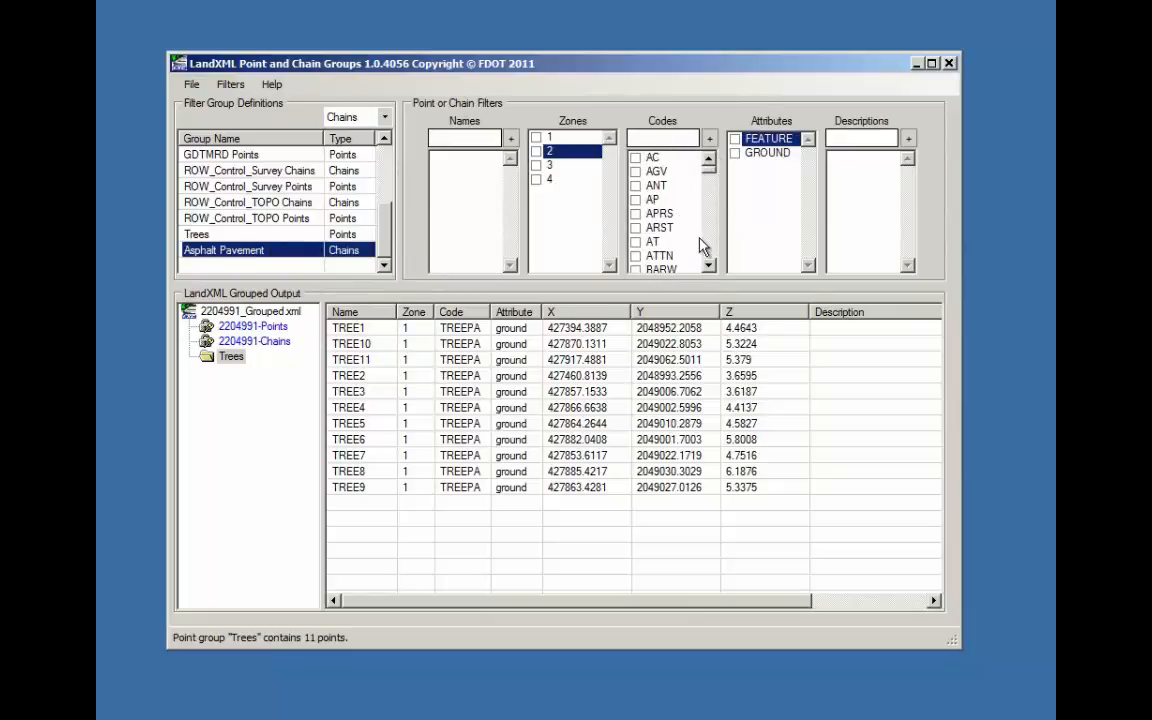
pyautogui.click(636, 200)
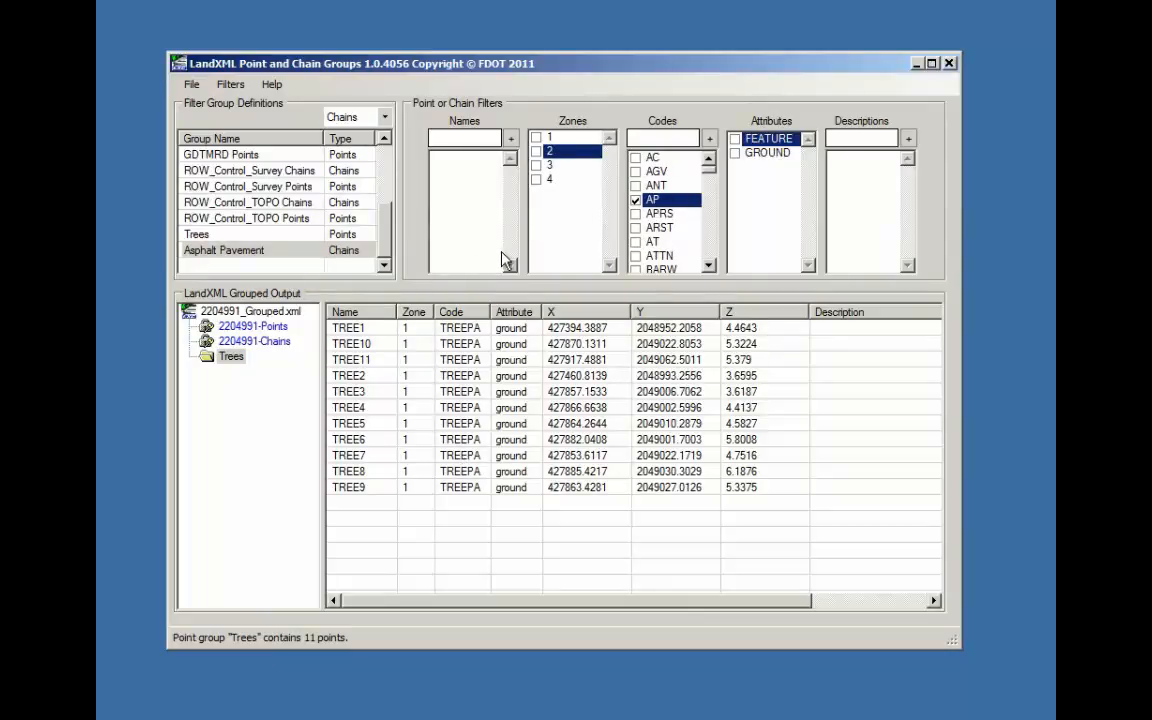
pyautogui.click(284, 252)
pyautogui.rightClick(283, 253)
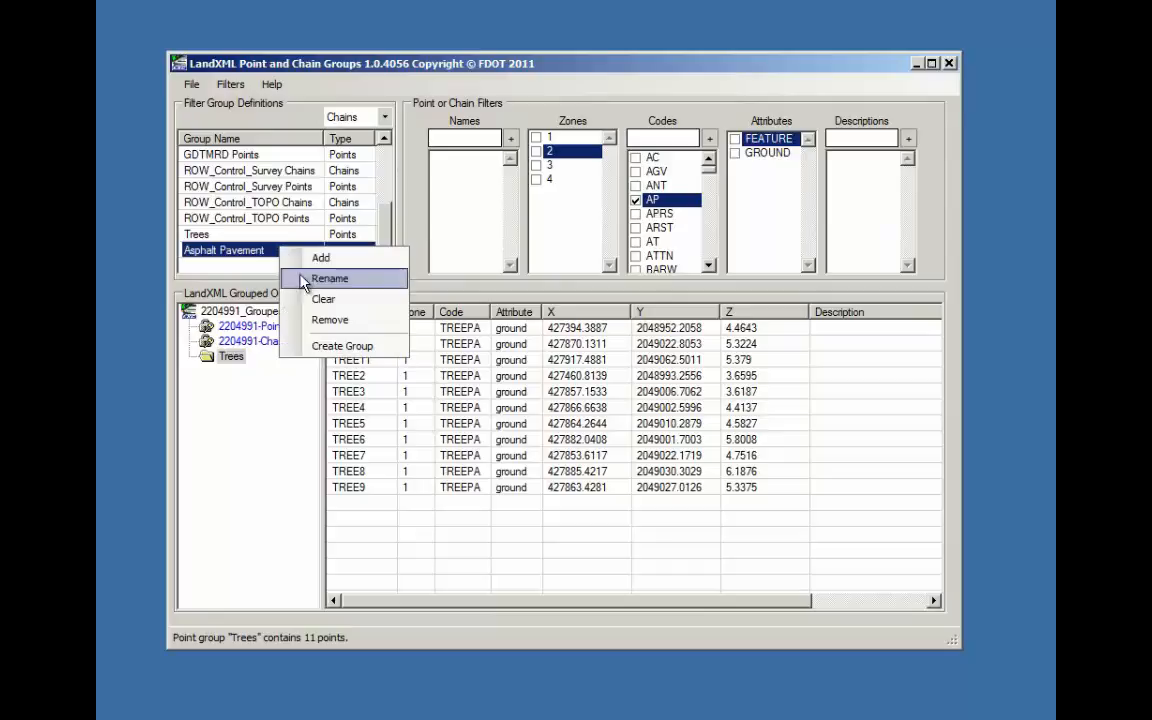
pyautogui.click(325, 342)
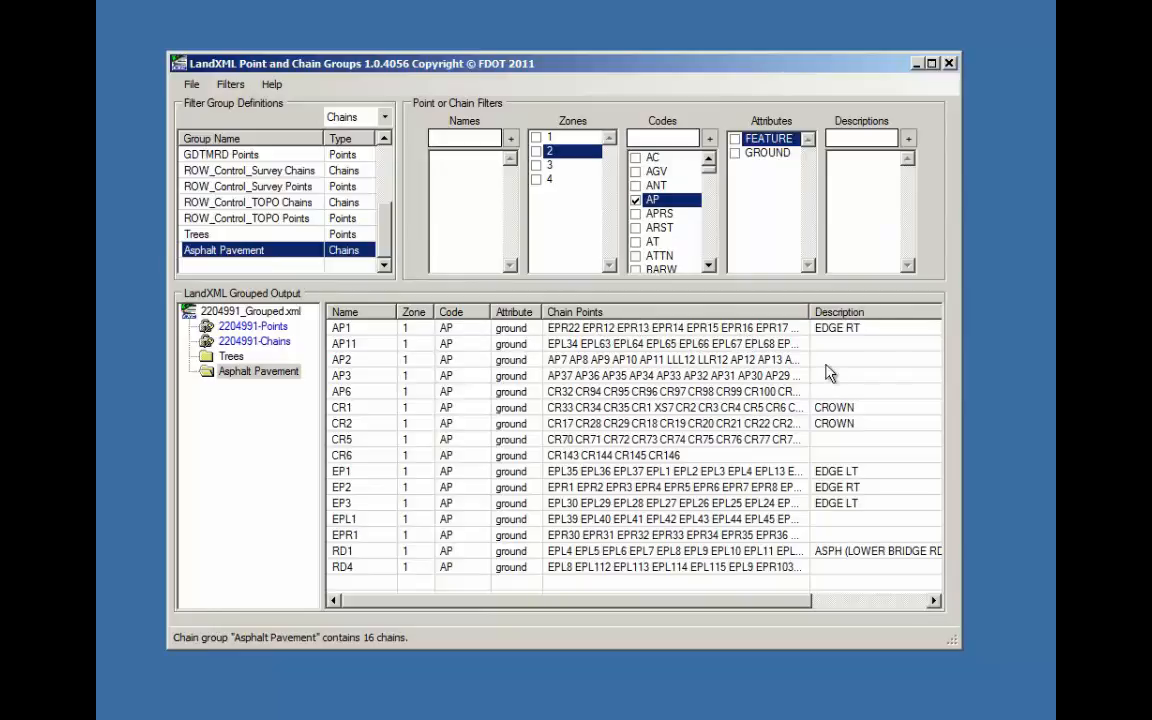
pyautogui.moveTo(758, 609); pyautogui.dragTo(716, 611)
# Save the grouped LandXML data as 2204991_Trees_and_Pavement.xml
pyautogui.click(191, 84)
pyautogui.click(222, 126)
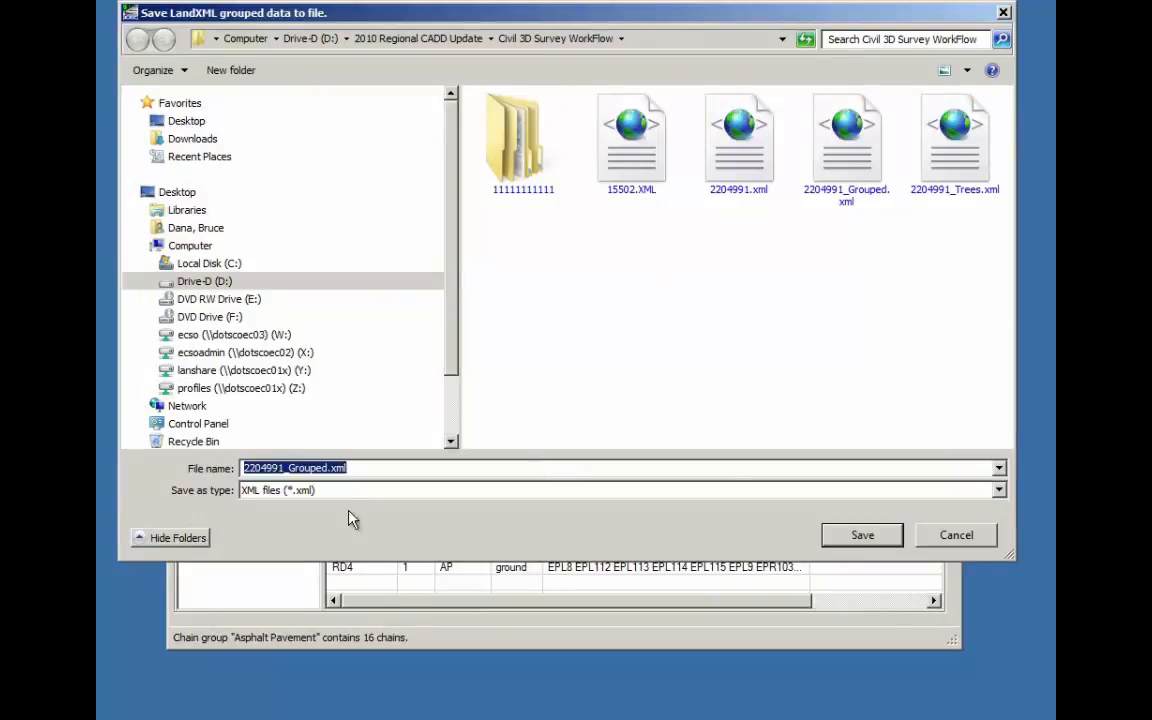
pyautogui.click(327, 467)
pyautogui.press('BackSpace')
pyautogui.press('BackSpace')
pyautogui.press('BackSpace')
pyautogui.press('BackSpace')
pyautogui.press('BackSpace')
pyautogui.press('BackSpace')
pyautogui.press('BackSpace')
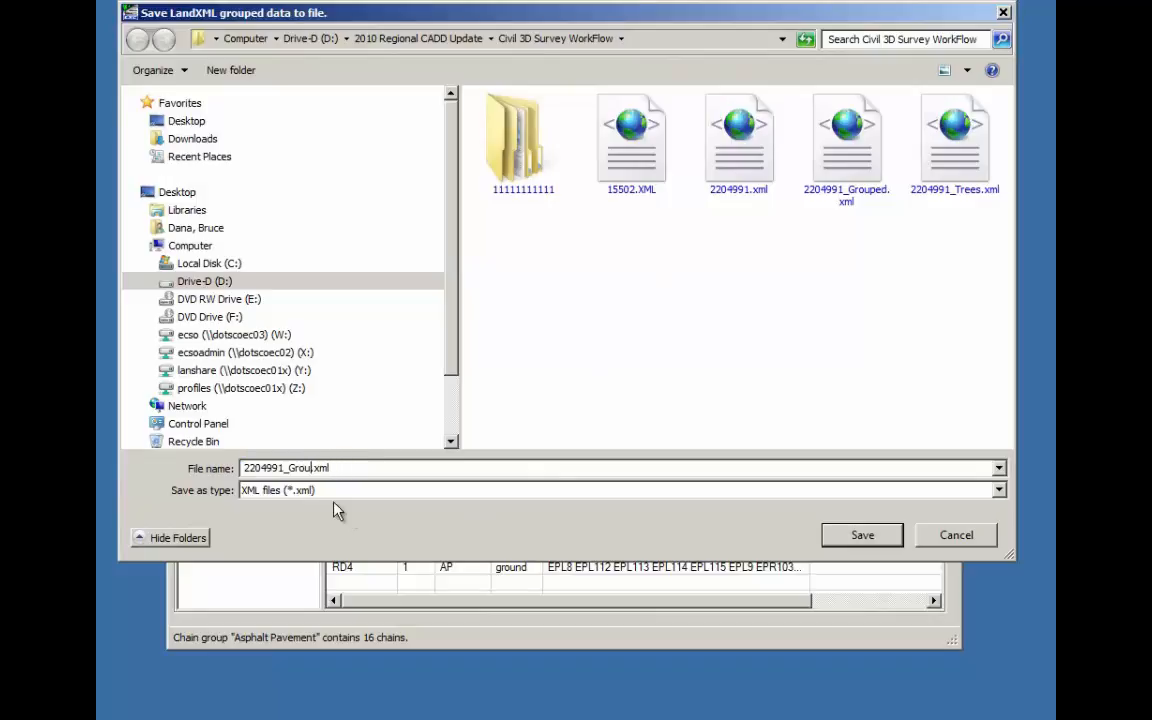
pyautogui.write('Trees_and_Pavement')
pyautogui.click(862, 537)
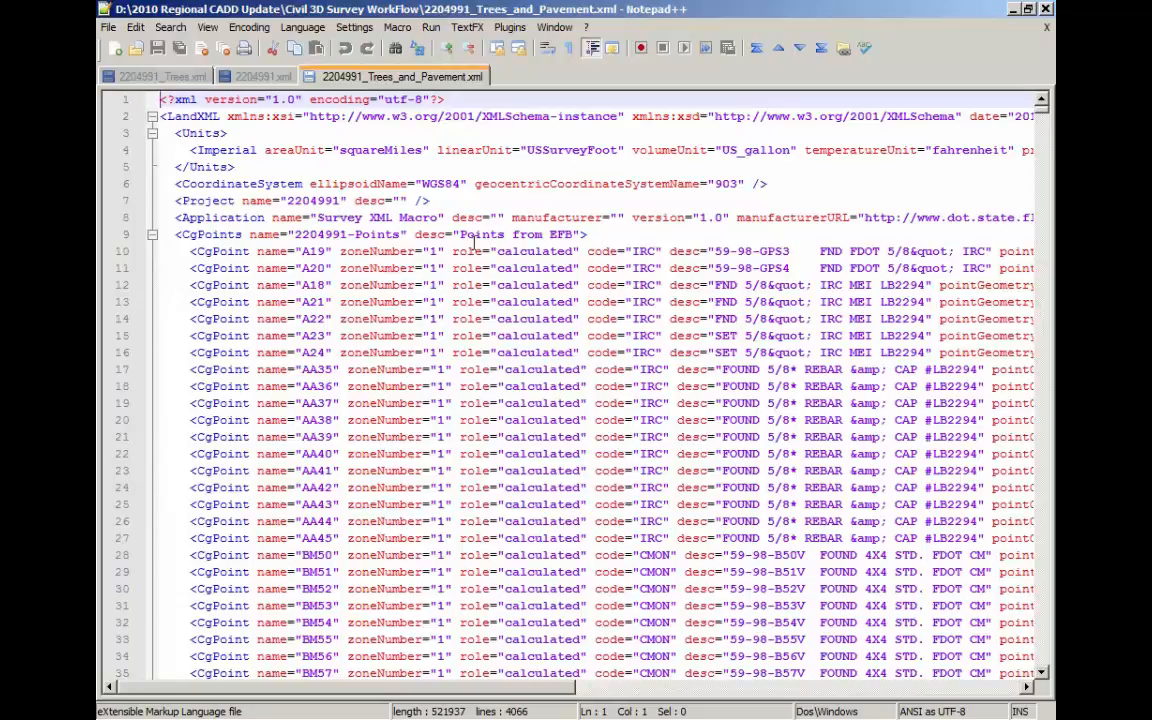
# In Notepad++, fold the source points and chains of 2204991_Trees_and_Pavement.xml and examine the Trees and Asphalt Pavement group references
pyautogui.click(151, 235)
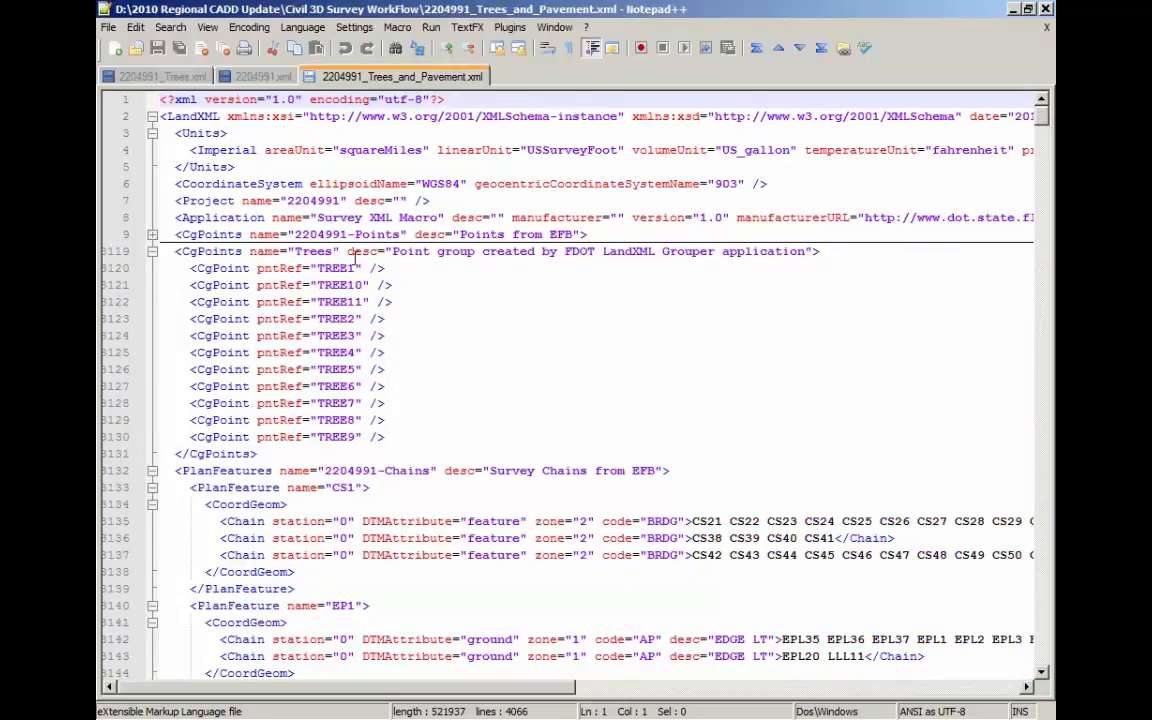
pyautogui.click(151, 251)
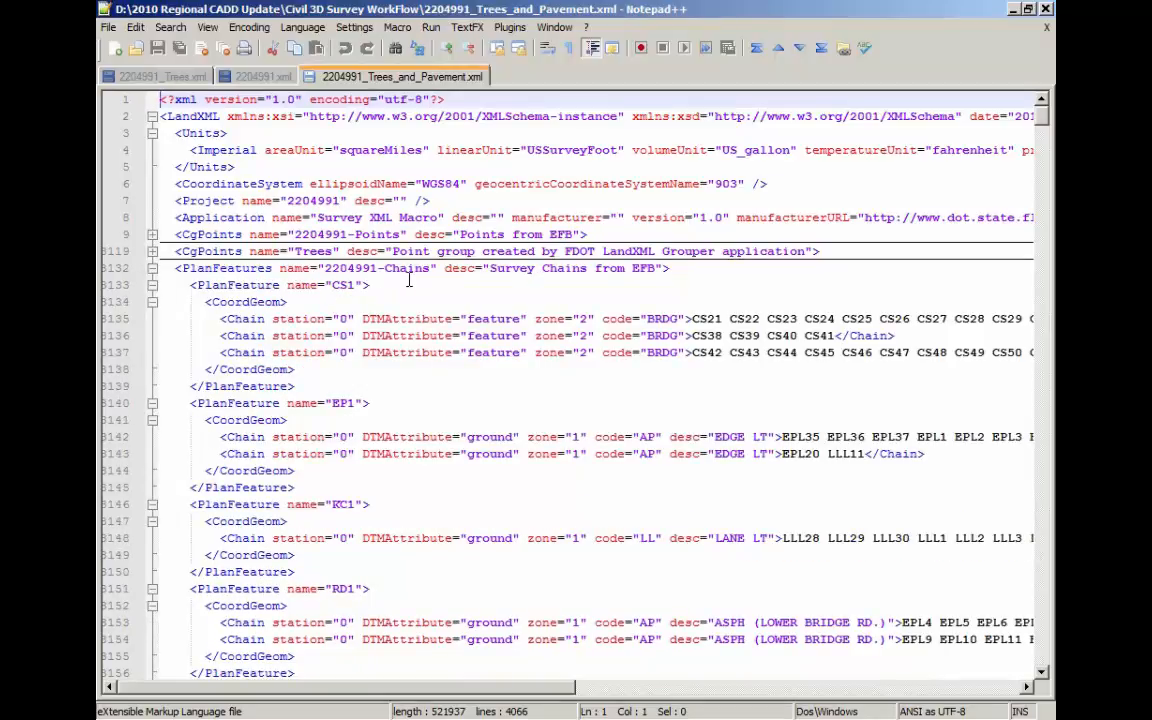
pyautogui.click(151, 268)
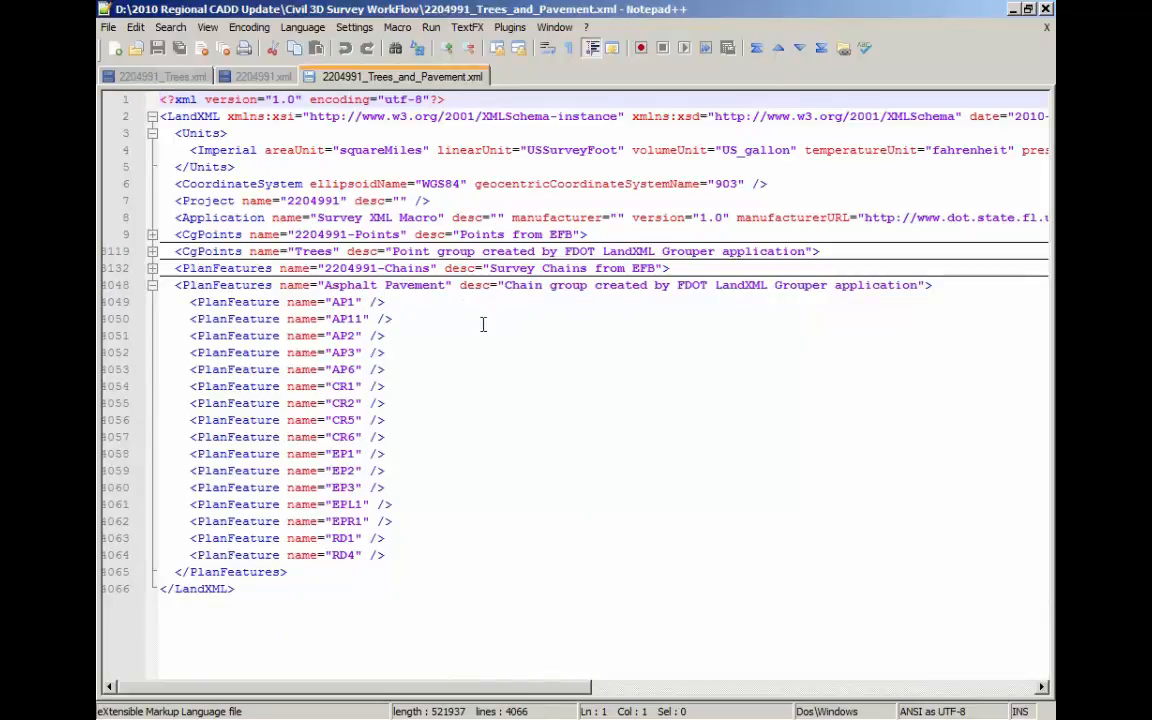
pyautogui.click(151, 250)
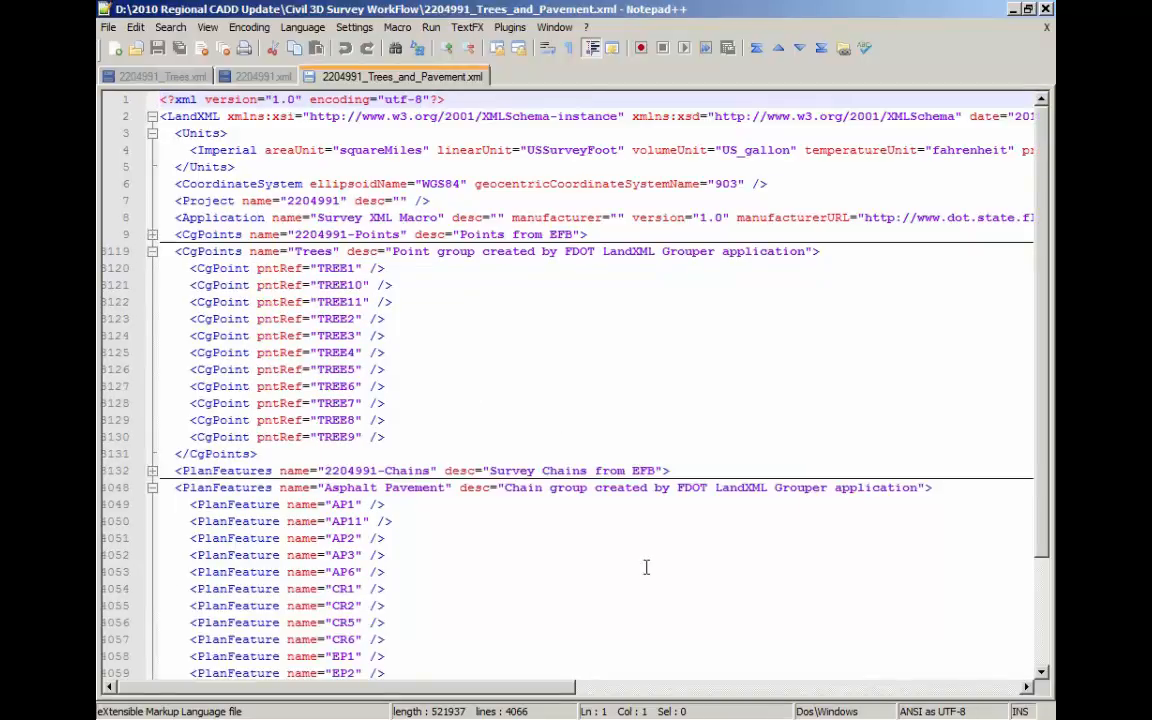
pyautogui.scroll(-3, 645, 566)
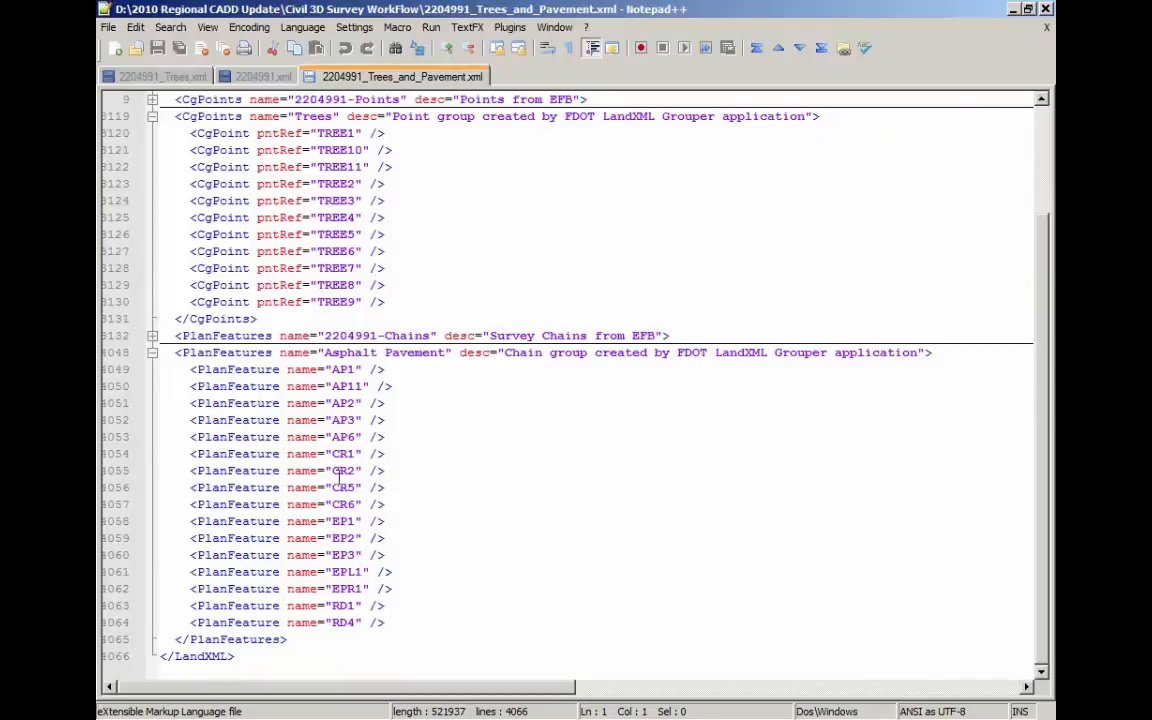
pyautogui.click(152, 337)
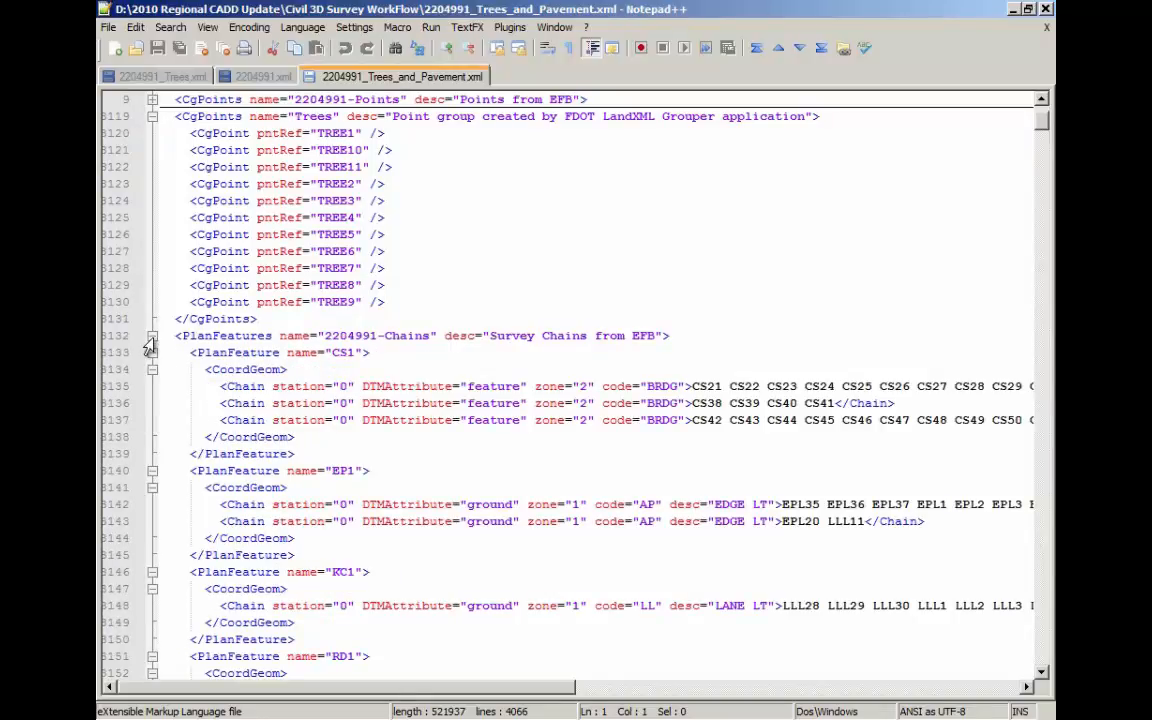
pyautogui.click(150, 338)
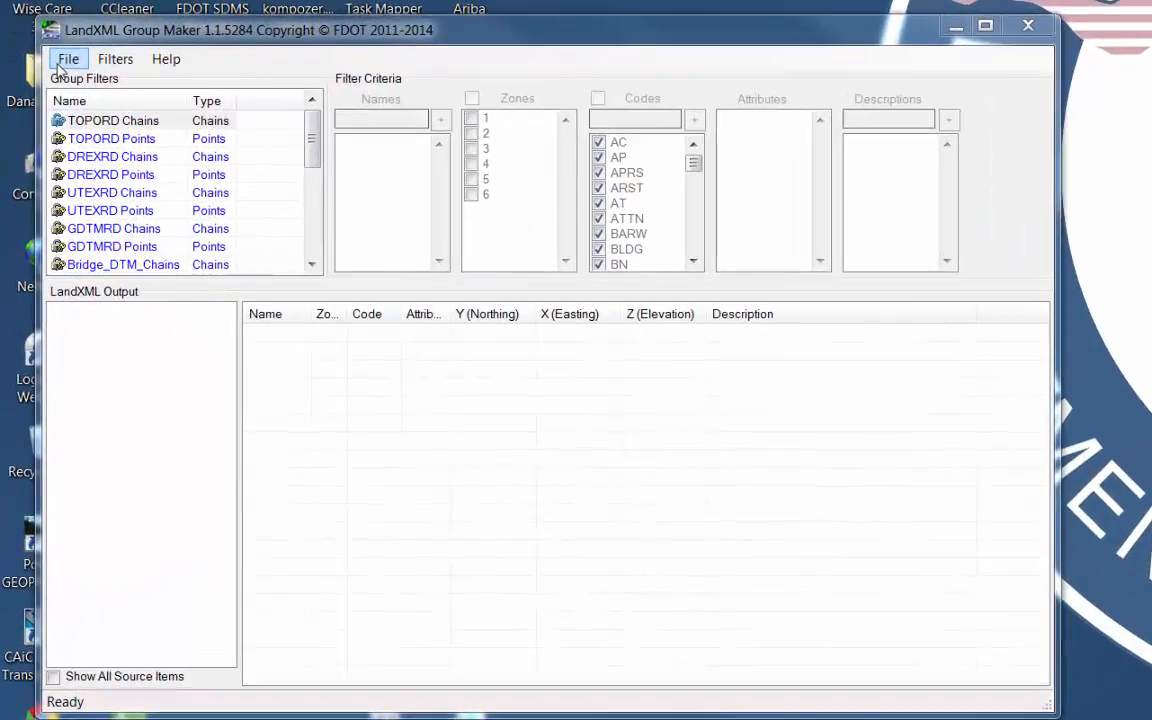
# In LandXML Group Maker, open the survey file 15502.xml from the LandXMLGrouper folder as the input data
pyautogui.click(46, 132)
pyautogui.click(51, 150)
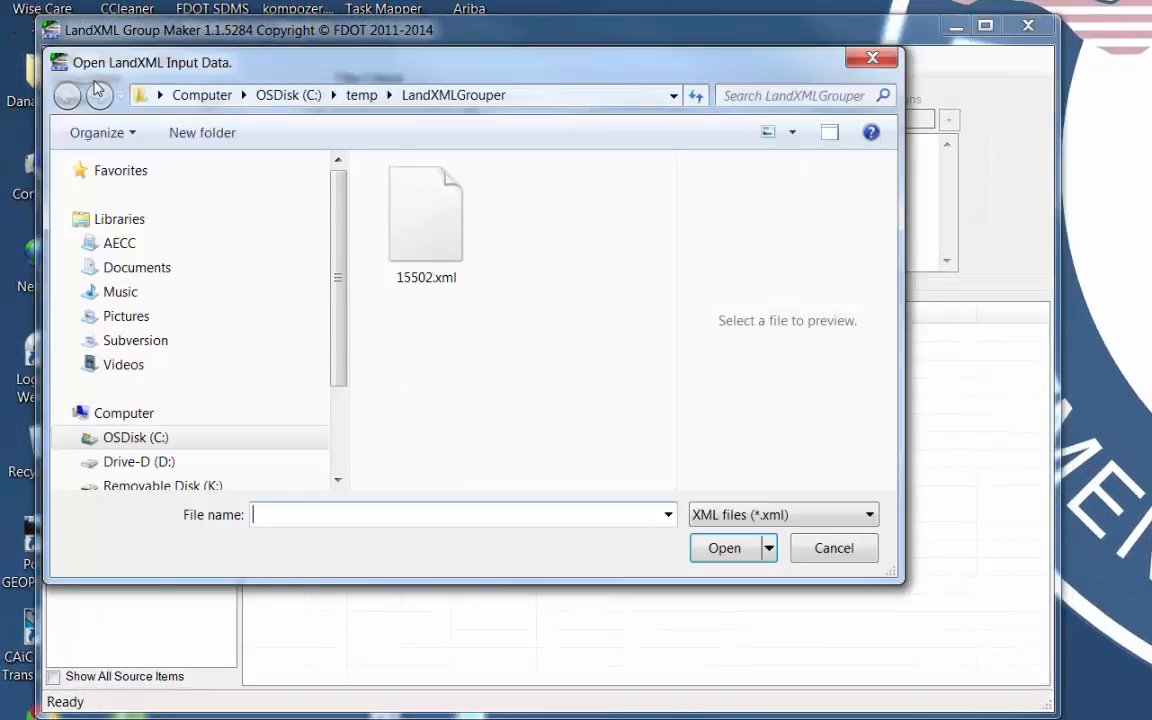
pyautogui.doubleClick(420, 240)
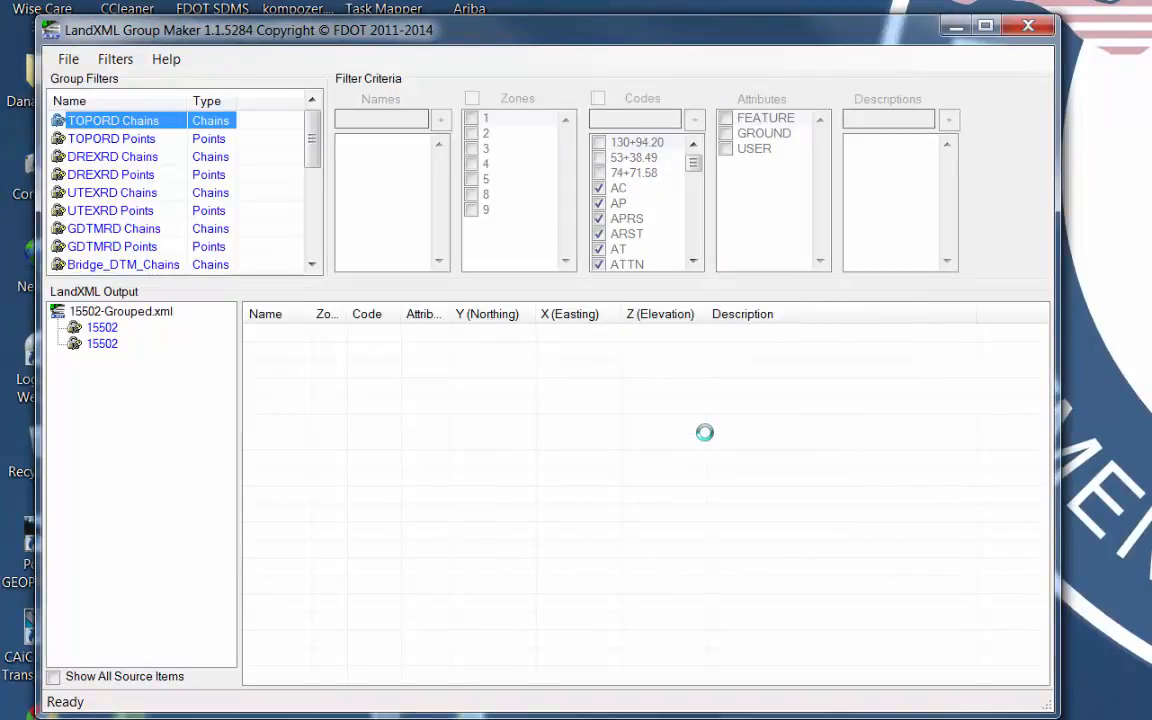
# Create the Existing Drainage Pipe Network output group from the predefined drainage pipes filter
pyautogui.moveTo(311, 159); pyautogui.dragTo(301, 265)
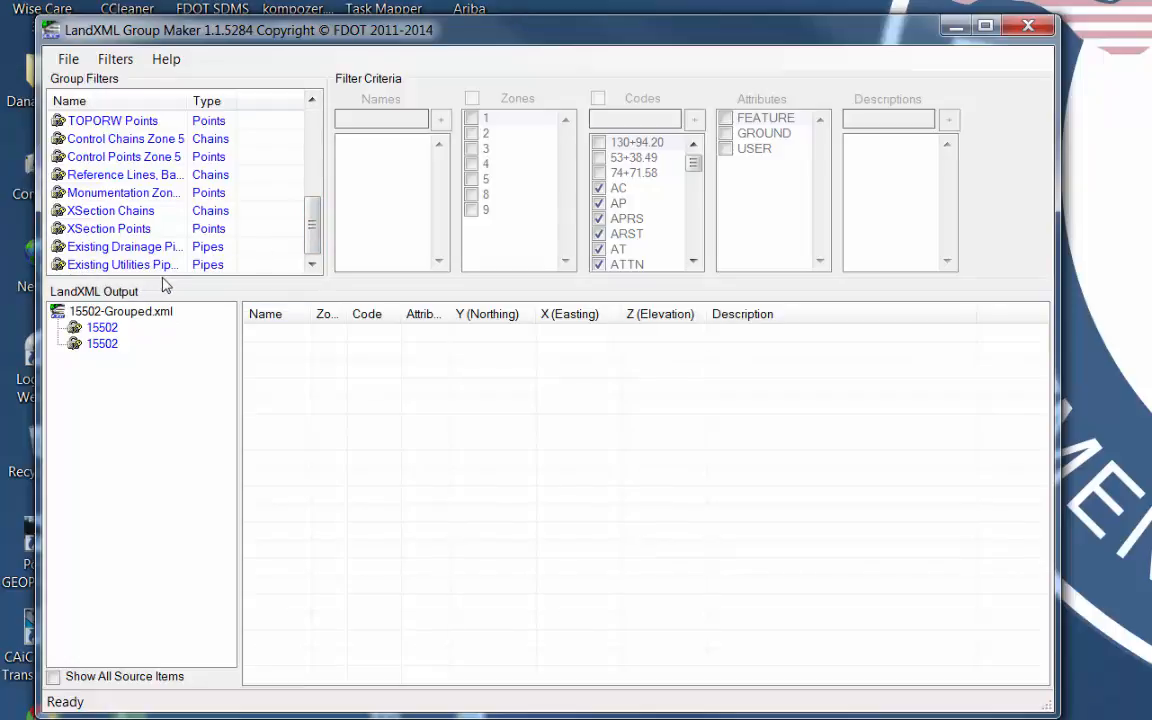
pyautogui.click(119, 250)
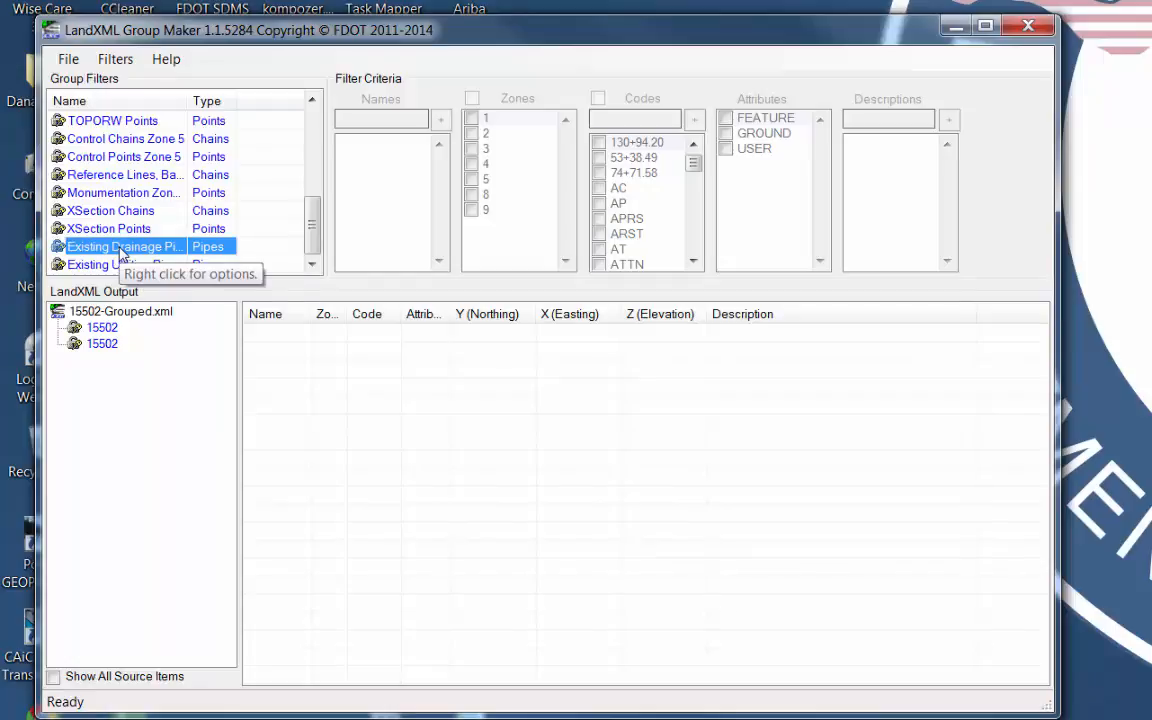
pyautogui.rightClick(121, 253)
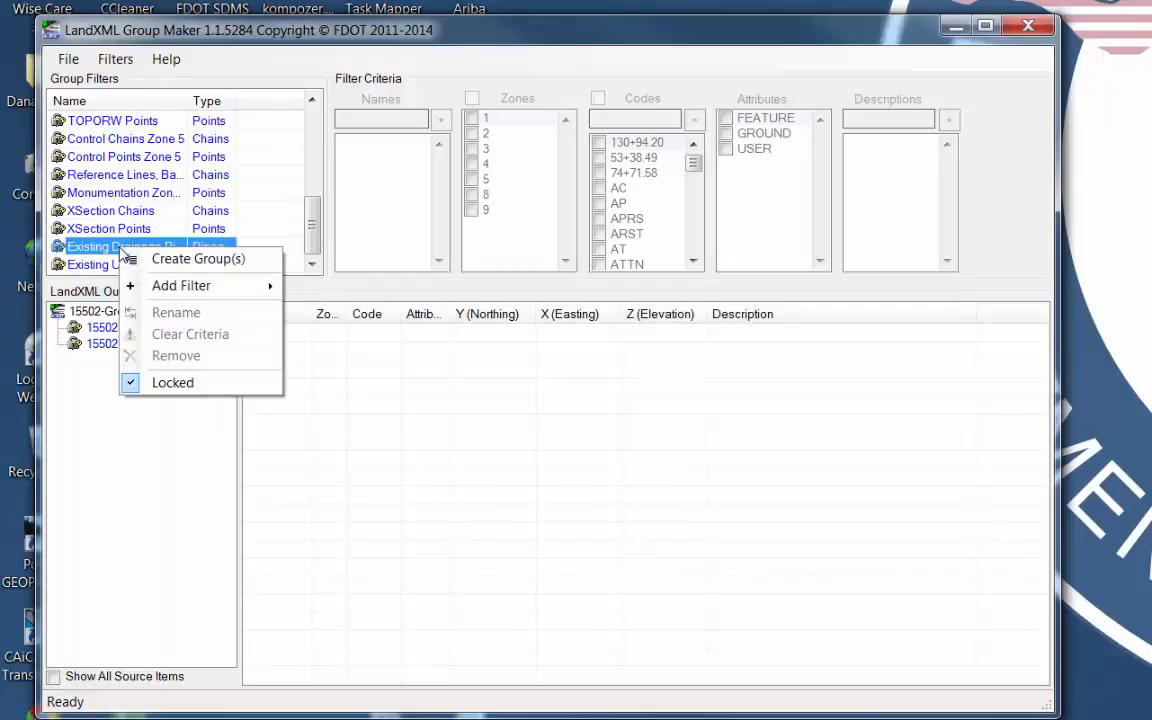
pyautogui.click(150, 258)
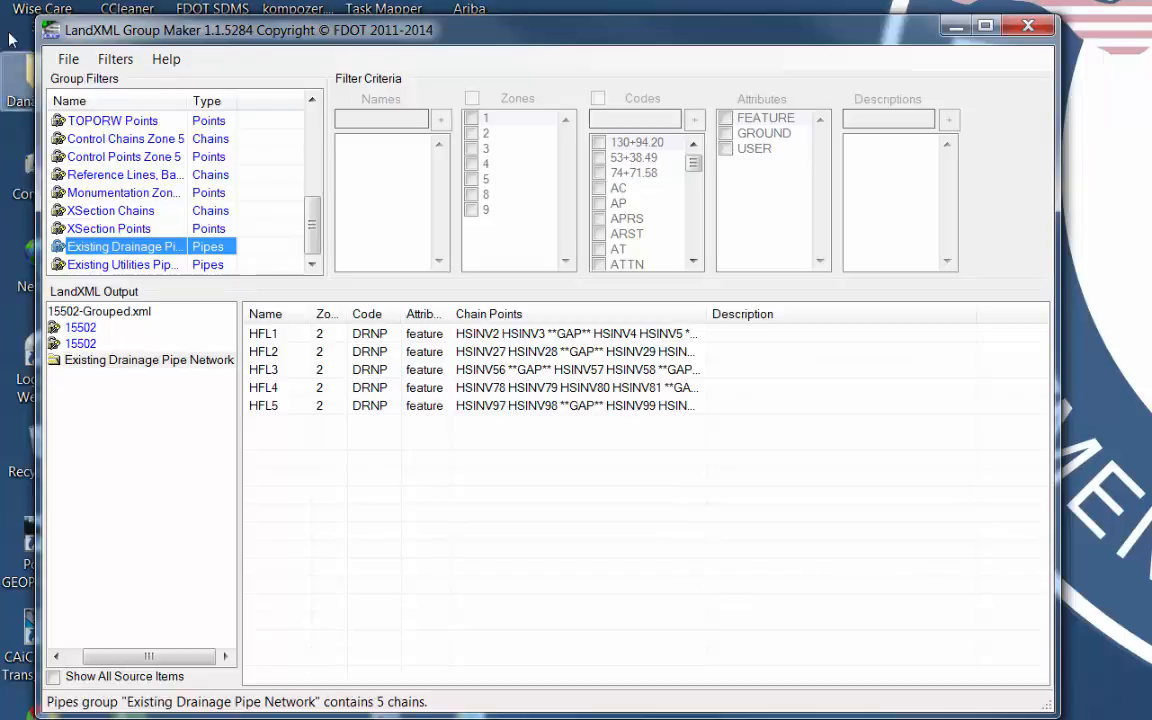
# Save the grouped LandXML data as 15502-Drainage-Grouped.xml in the LandXMLGrouper folder
pyautogui.click(69, 63)
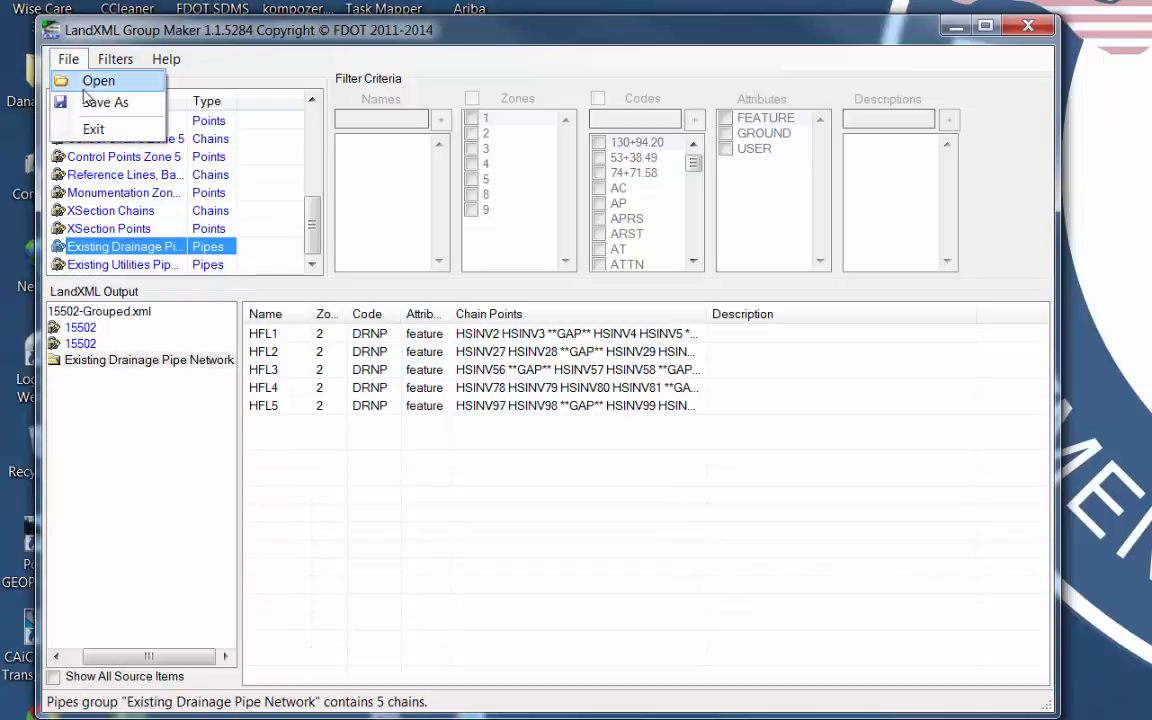
pyautogui.click(93, 102)
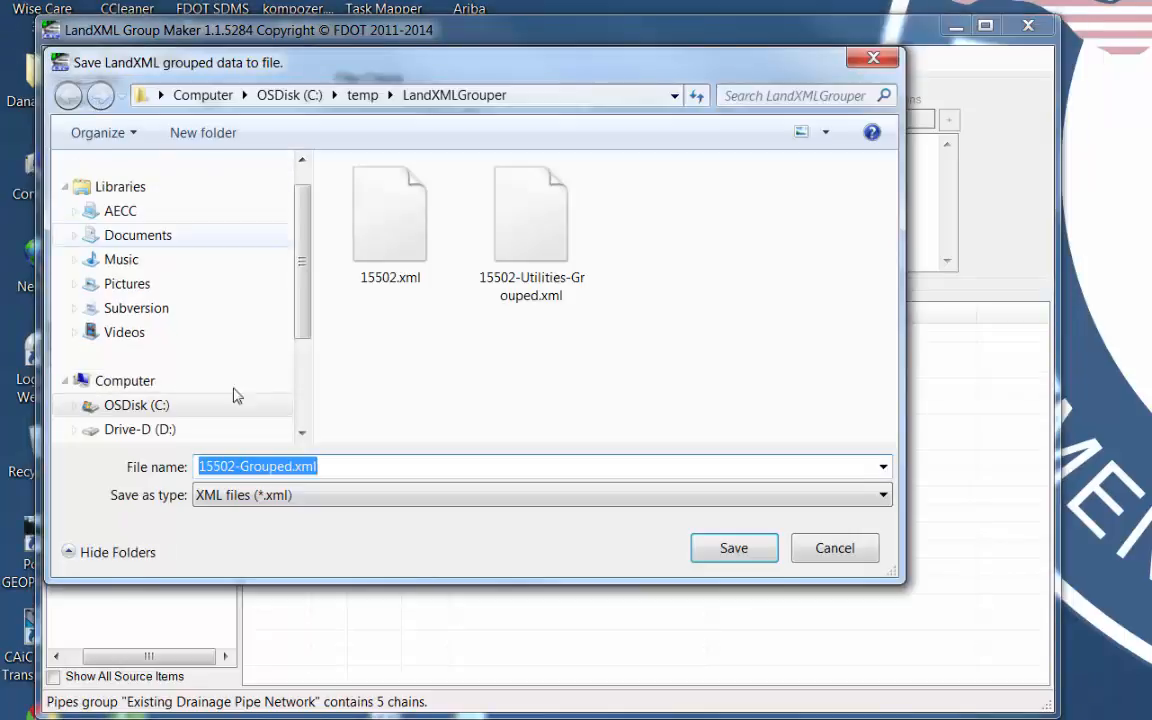
pyautogui.click(241, 466)
pyautogui.write('Drainage-')
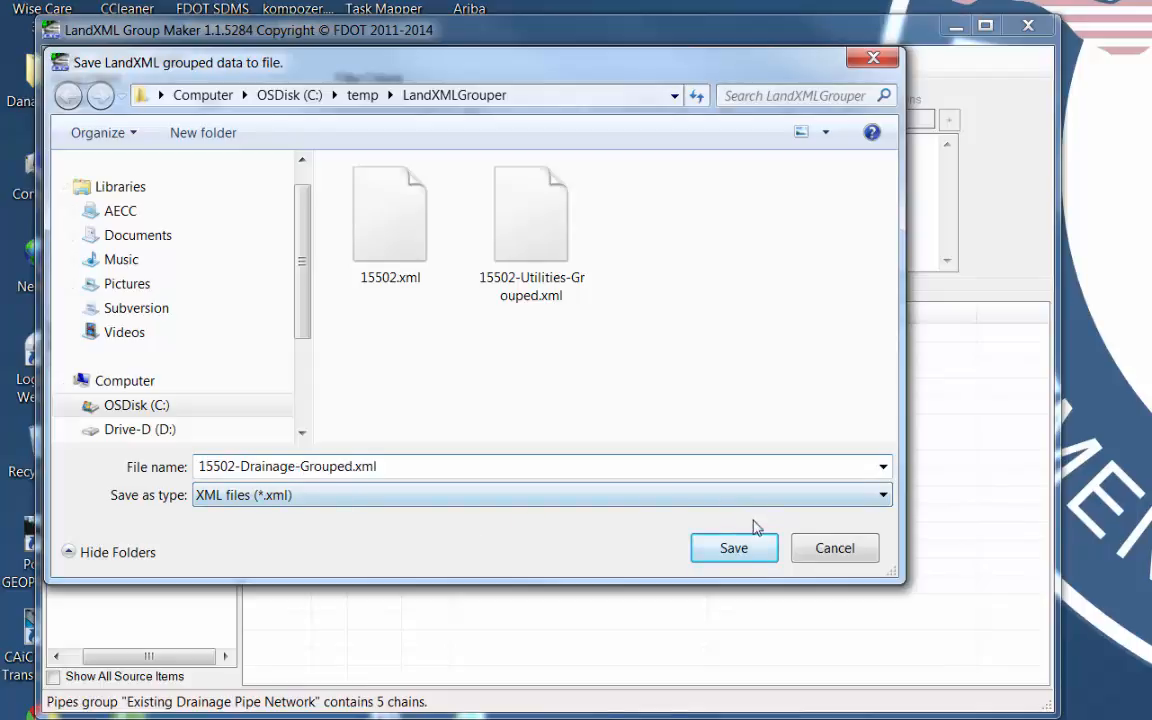
pyautogui.click(743, 549)
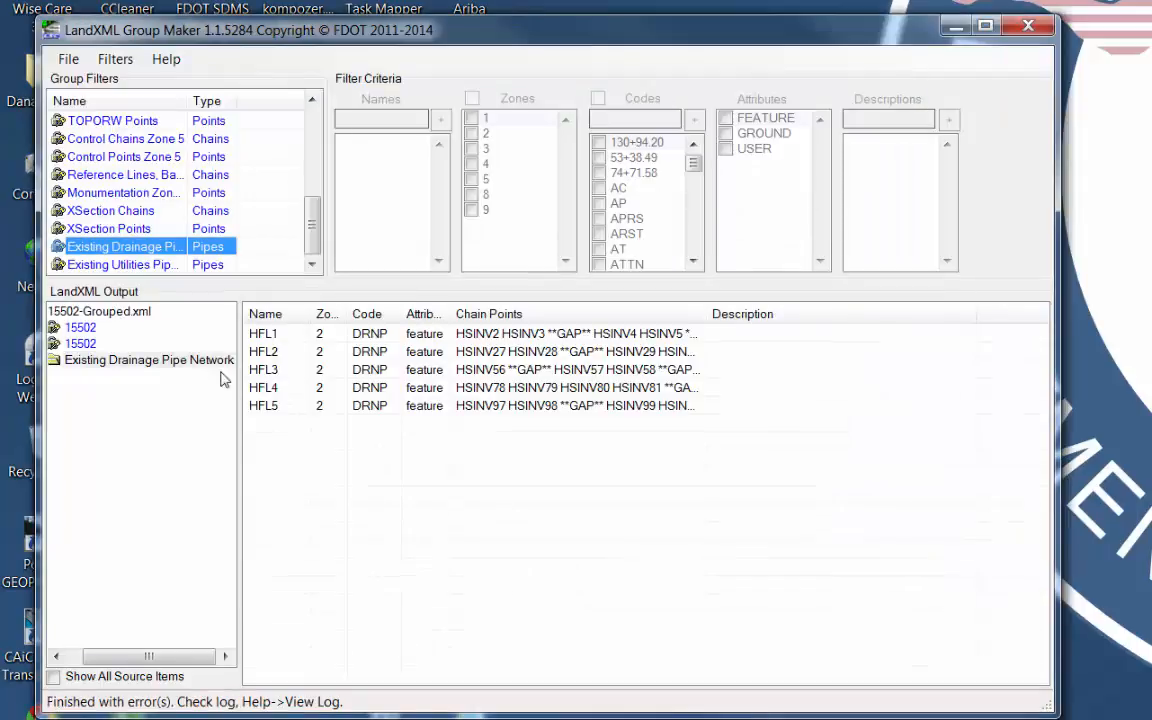
# Remove the Existing Drainage Pipe Network group from the LandXML output
pyautogui.rightClick(140, 366)
pyautogui.click(160, 419)
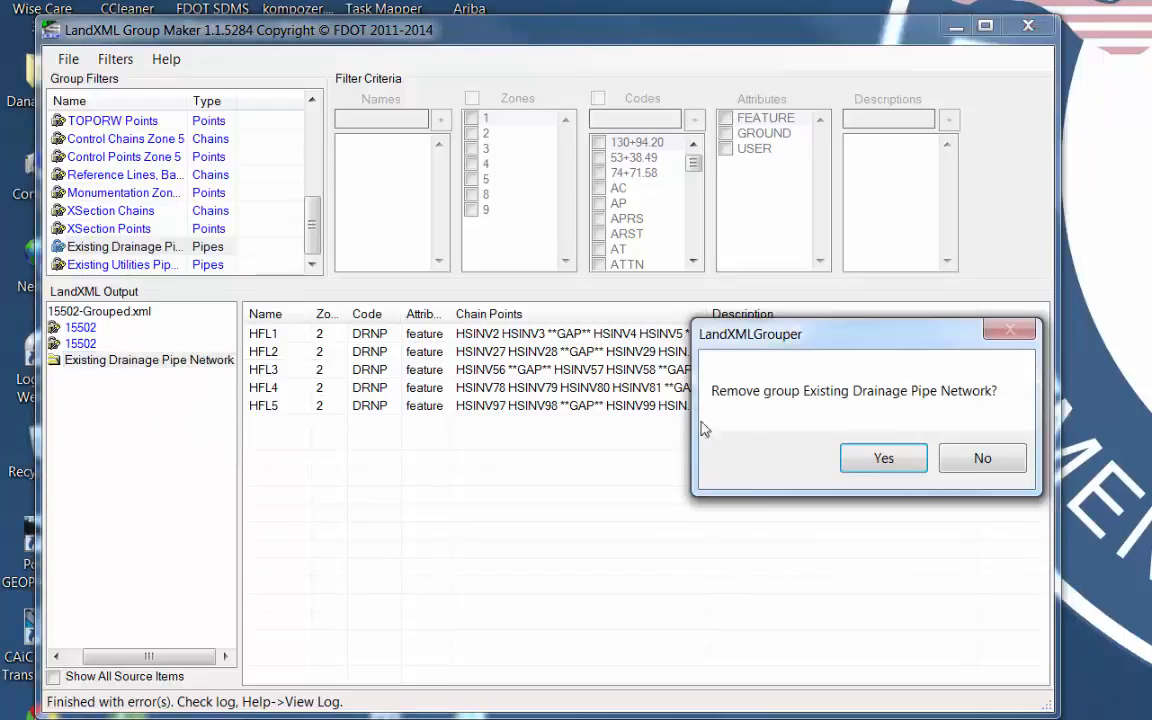
pyautogui.click(812, 458)
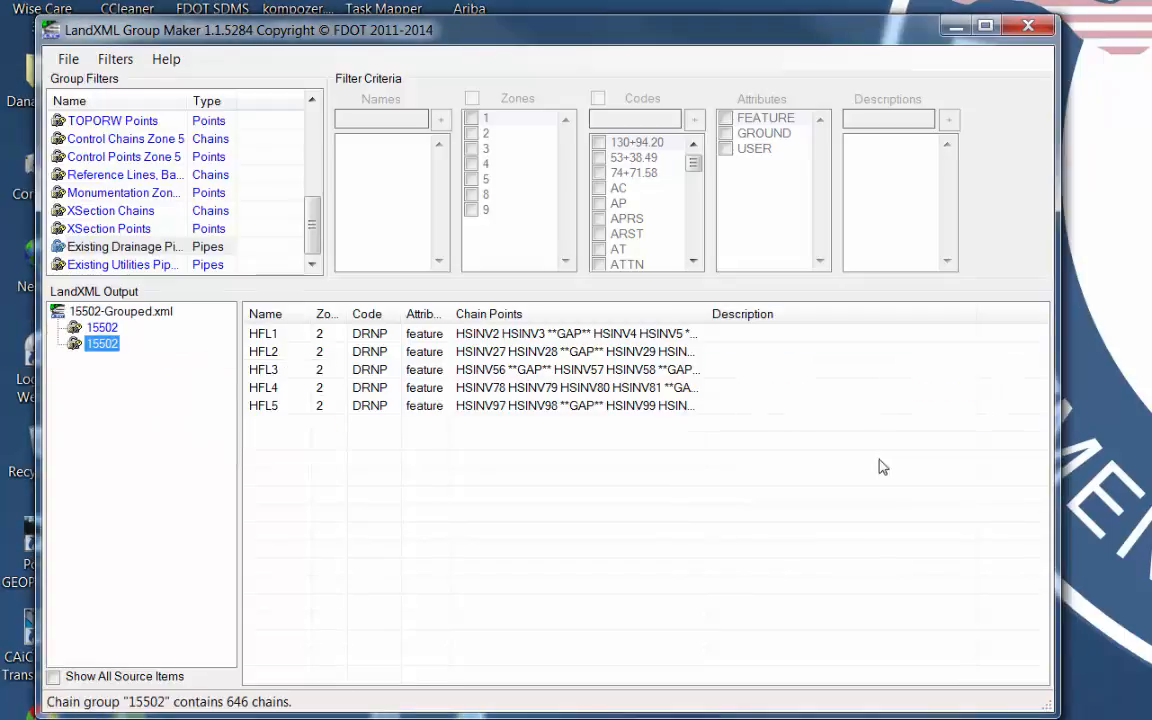
# Create the Existing Utilities Pipe Network output group from the predefined utilities pipes filter
pyautogui.click(110, 264)
pyautogui.rightClick(122, 265)
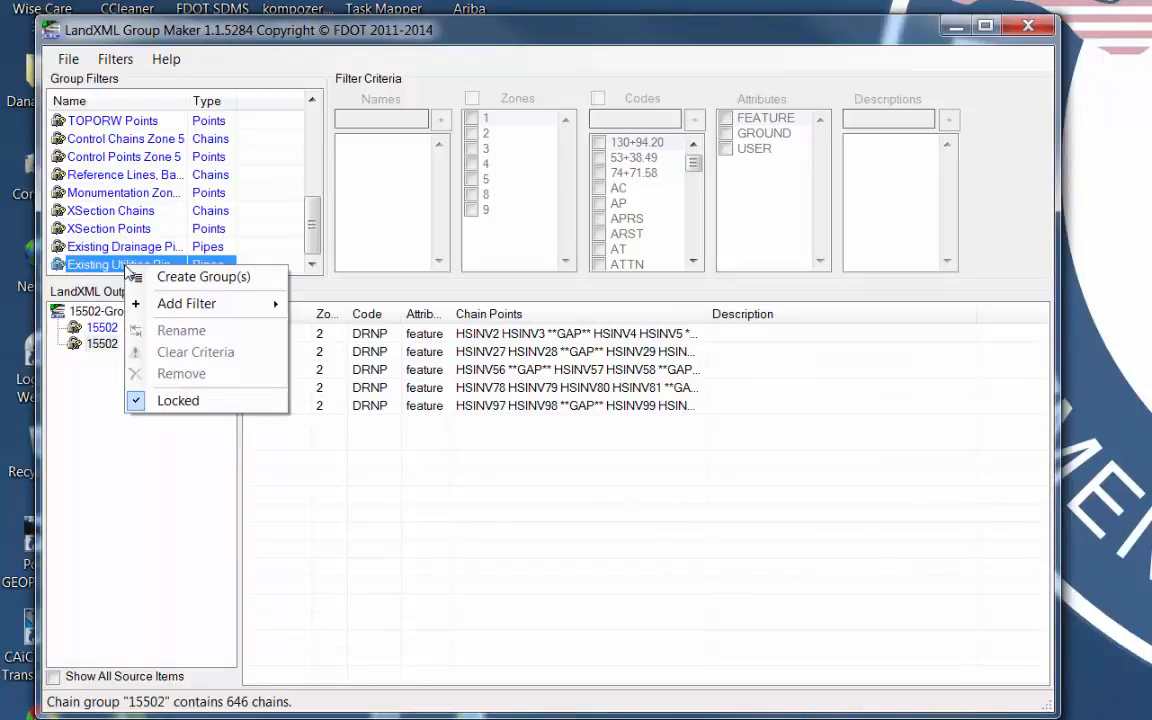
pyautogui.click(178, 277)
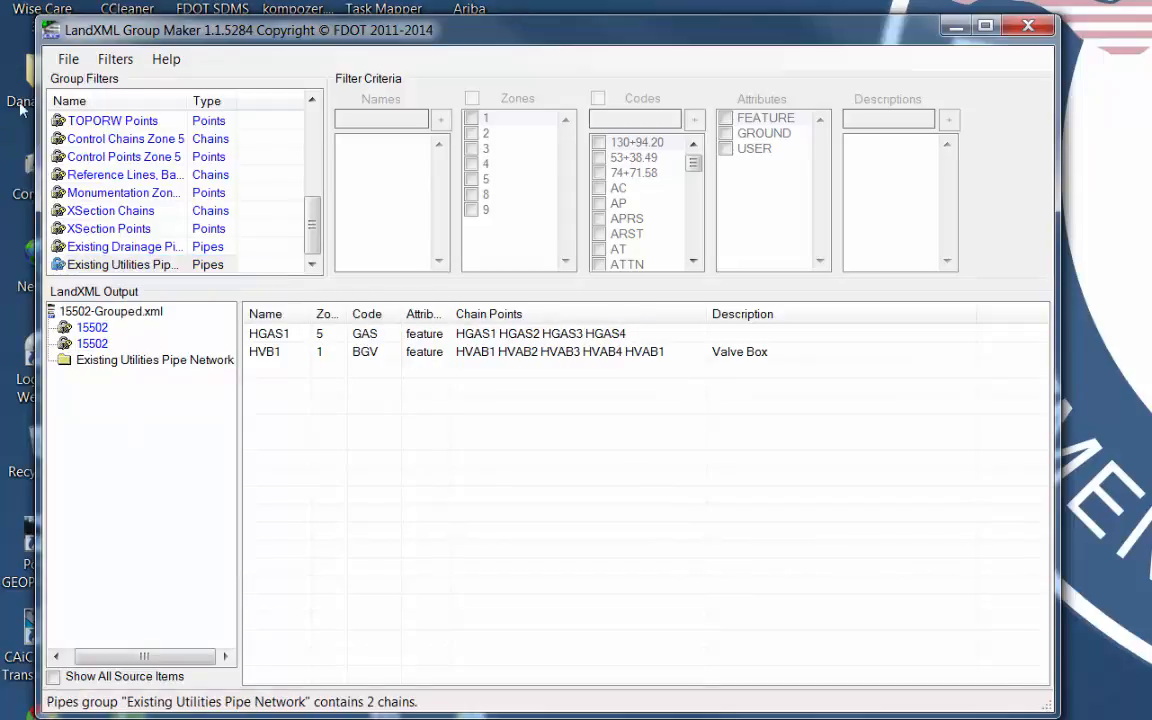
# Save the grouped LandXML data as 15502-Utilities-Grouped.xml, replacing the existing file of that name
pyautogui.click(68, 60)
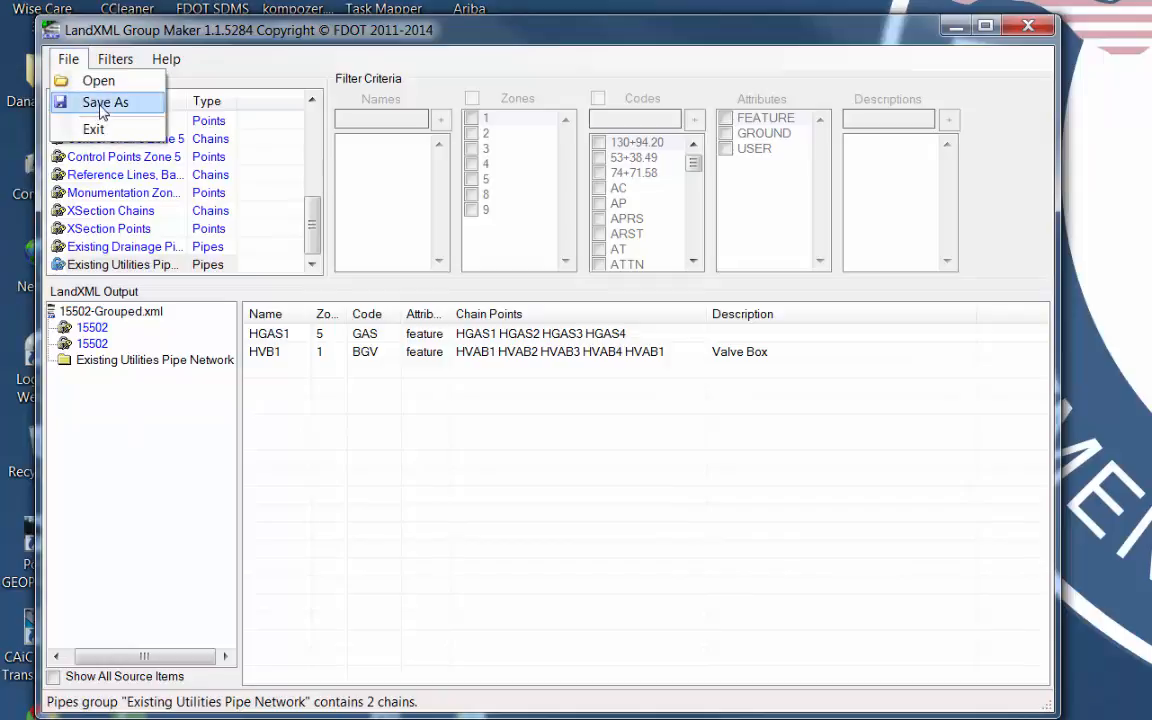
pyautogui.click(96, 102)
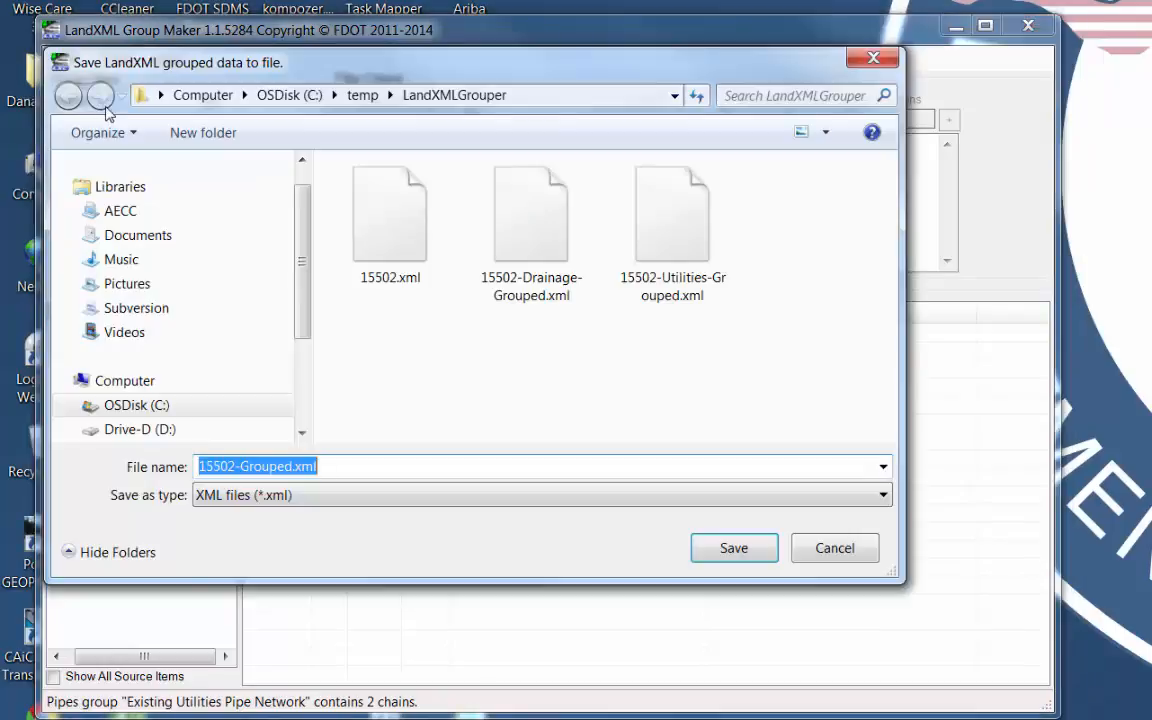
pyautogui.click(239, 466)
pyautogui.write('Utilities-')
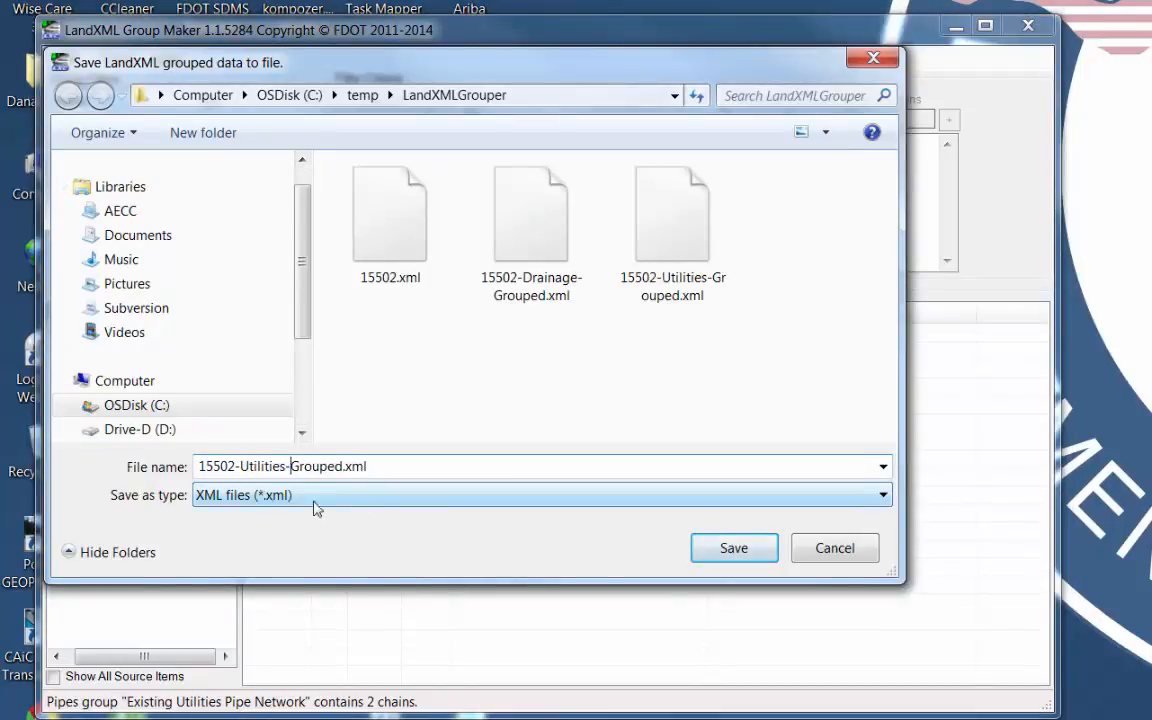
pyautogui.click(731, 549)
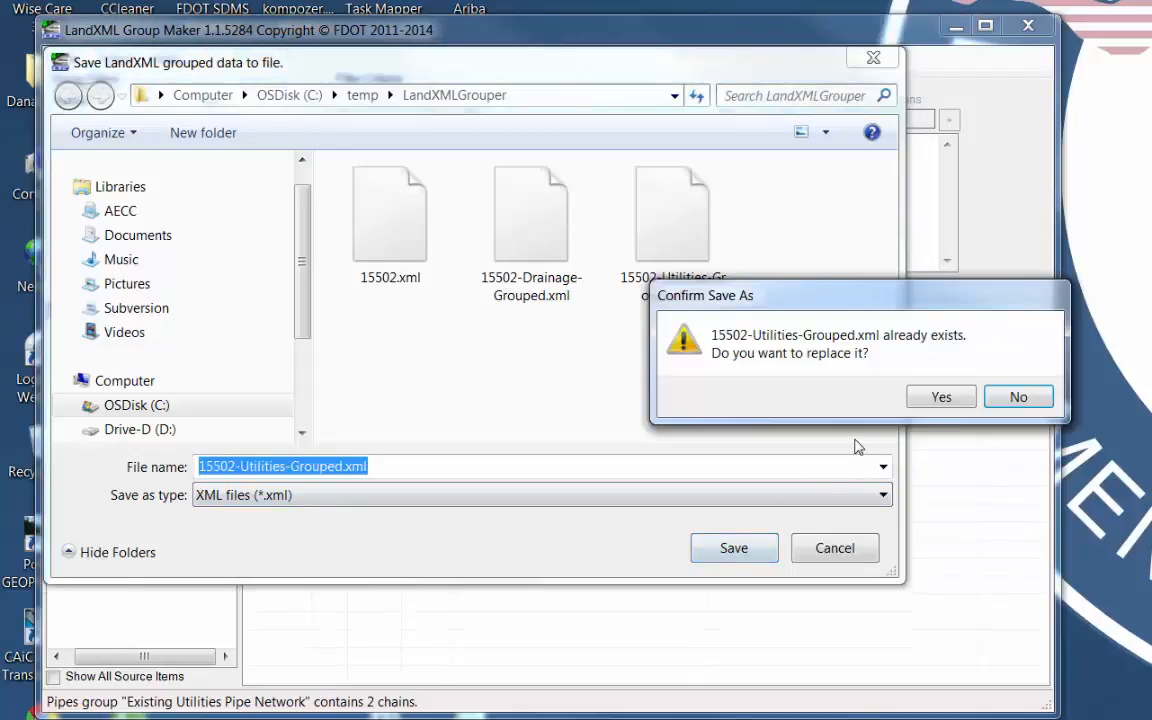
pyautogui.click(940, 398)
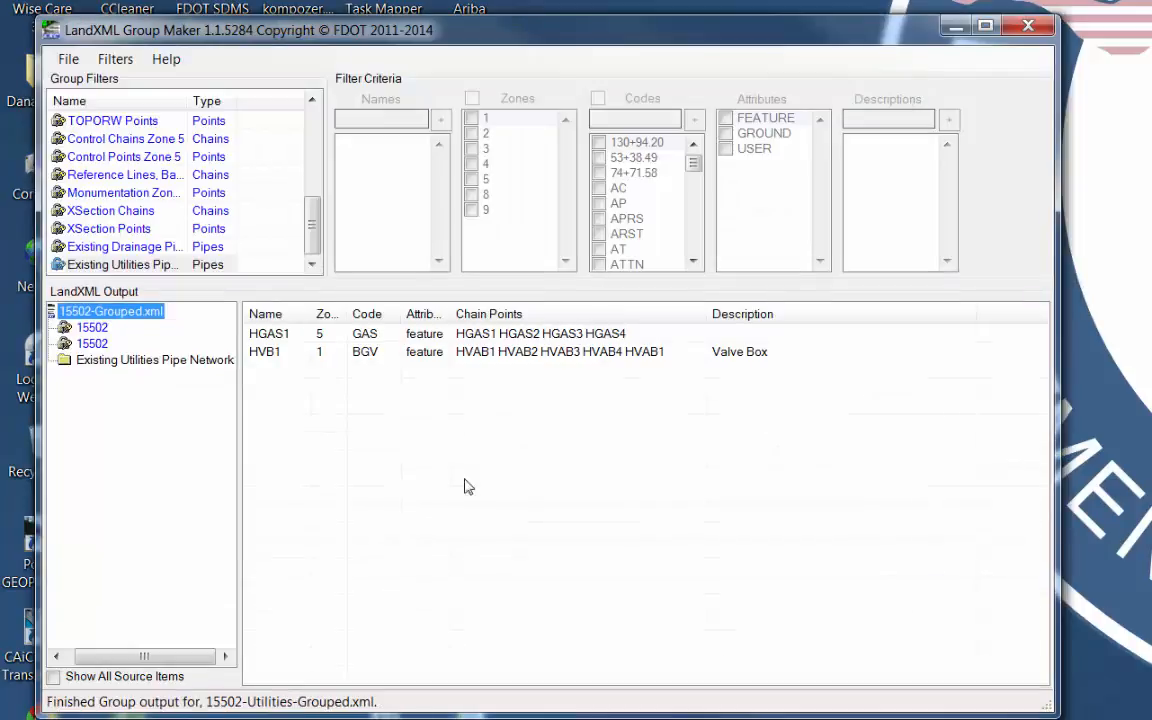